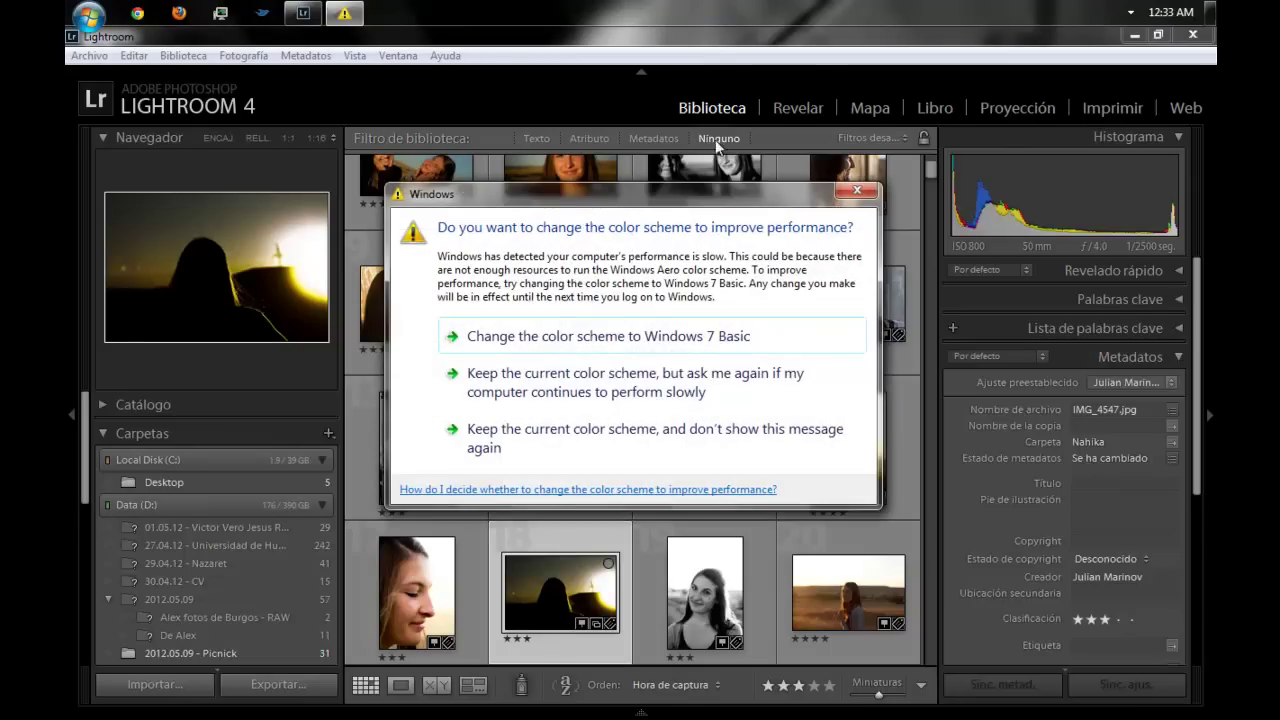
Keep the current colour scheme permanently, then glance at the Archivo menu and close it
{"action": "left_click", "coordinate": [612, 443]}
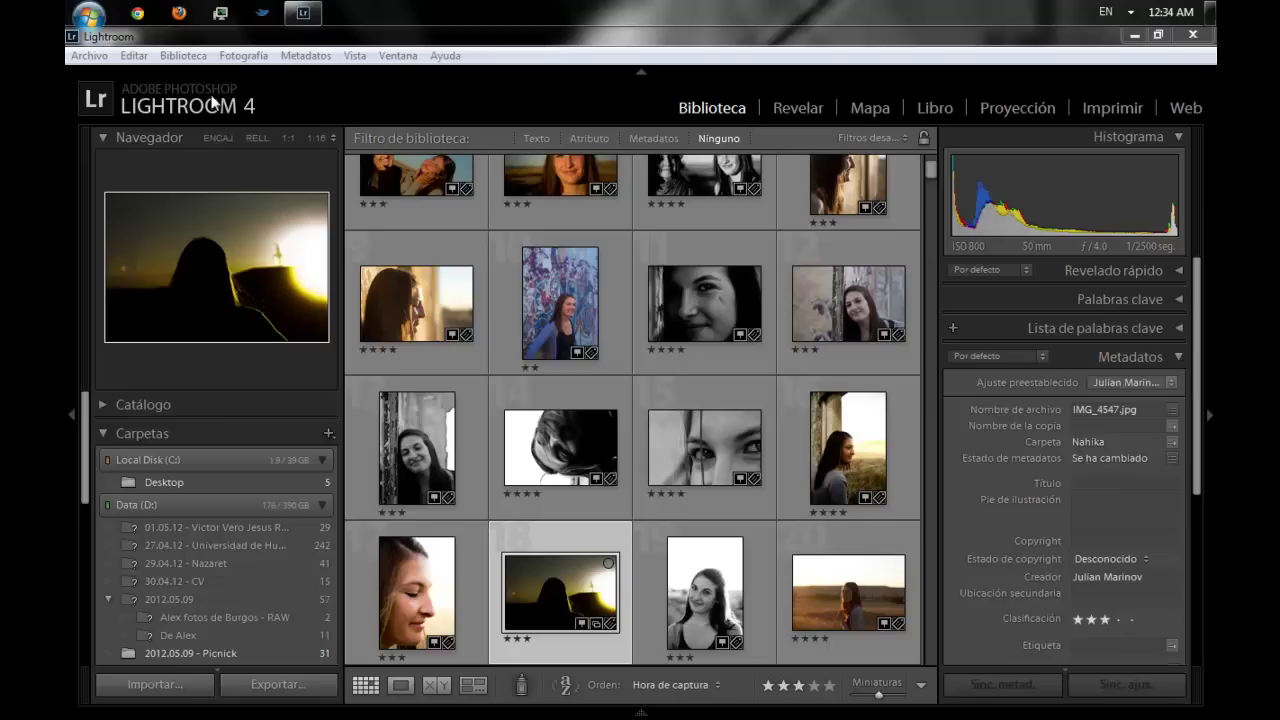
{"action": "left_click", "coordinate": [89, 56]}
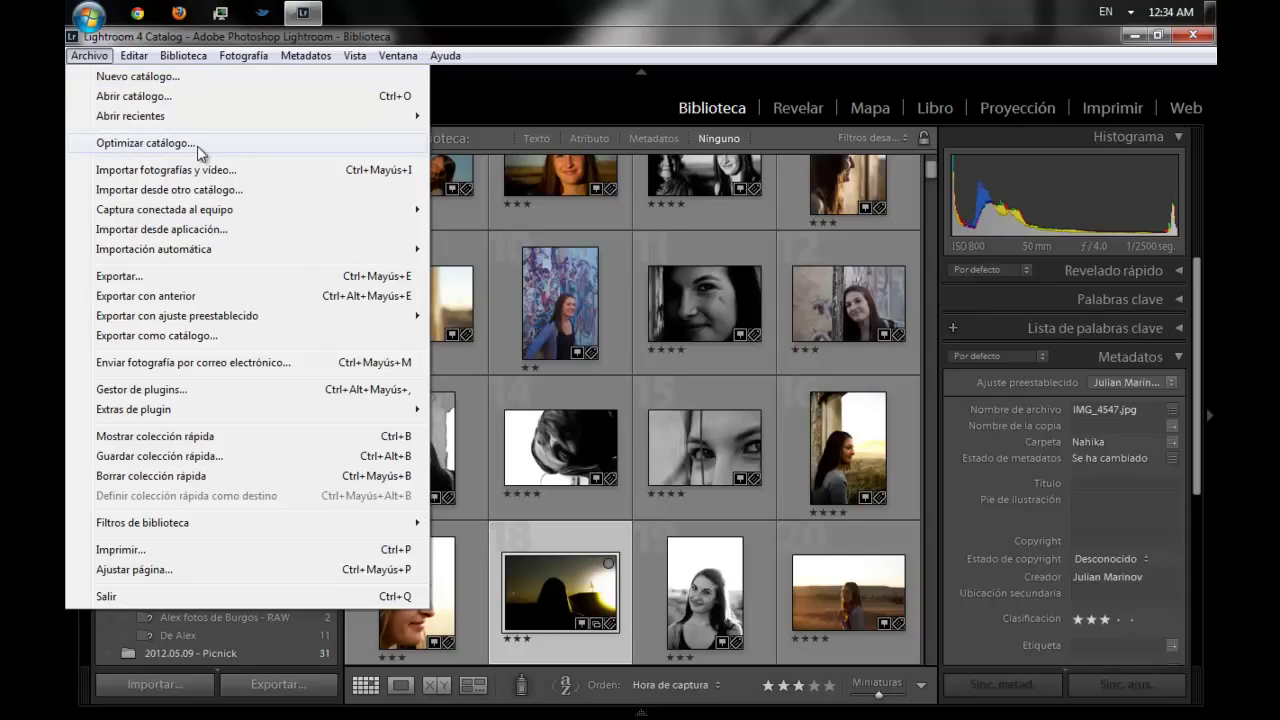
{"action": "left_click", "coordinate": [506, 45]}
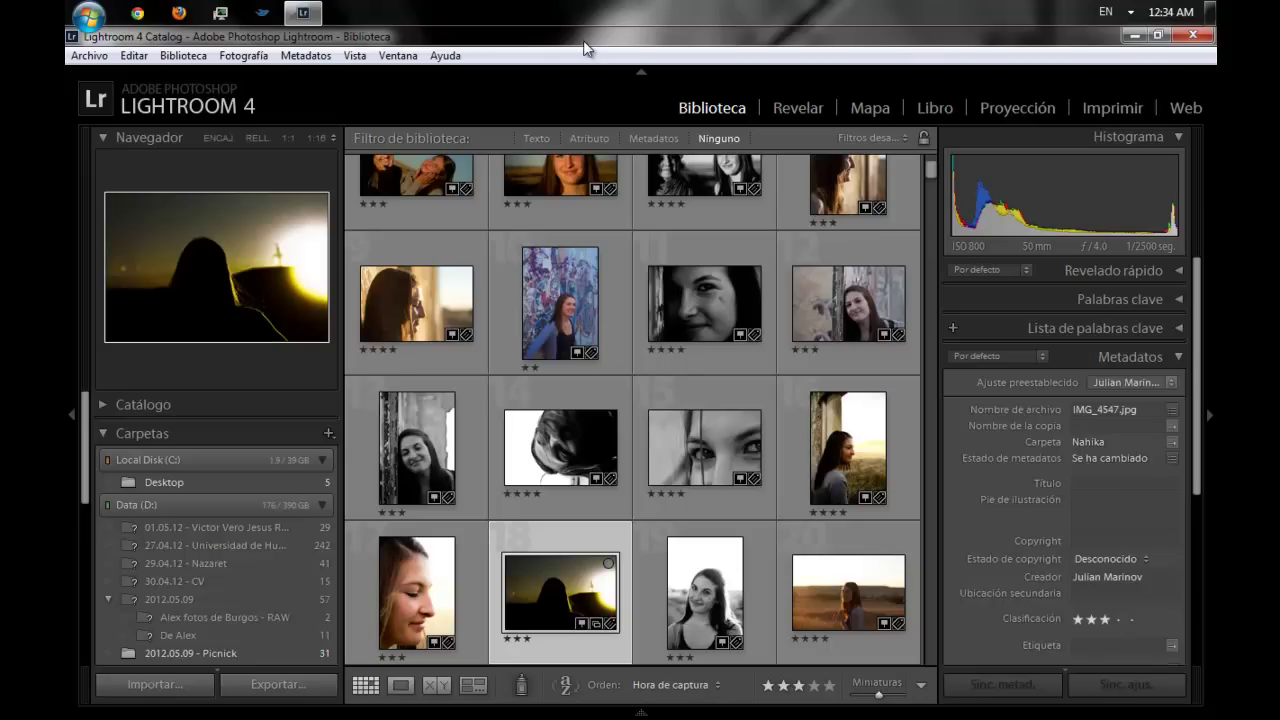
Open the Data (D:) > Photos > 12.05.12 - Juan & Jocy folder in Windows Explorer
{"action": "key", "text": "super+e"}
{"action": "double_click", "coordinate": [603, 176]}
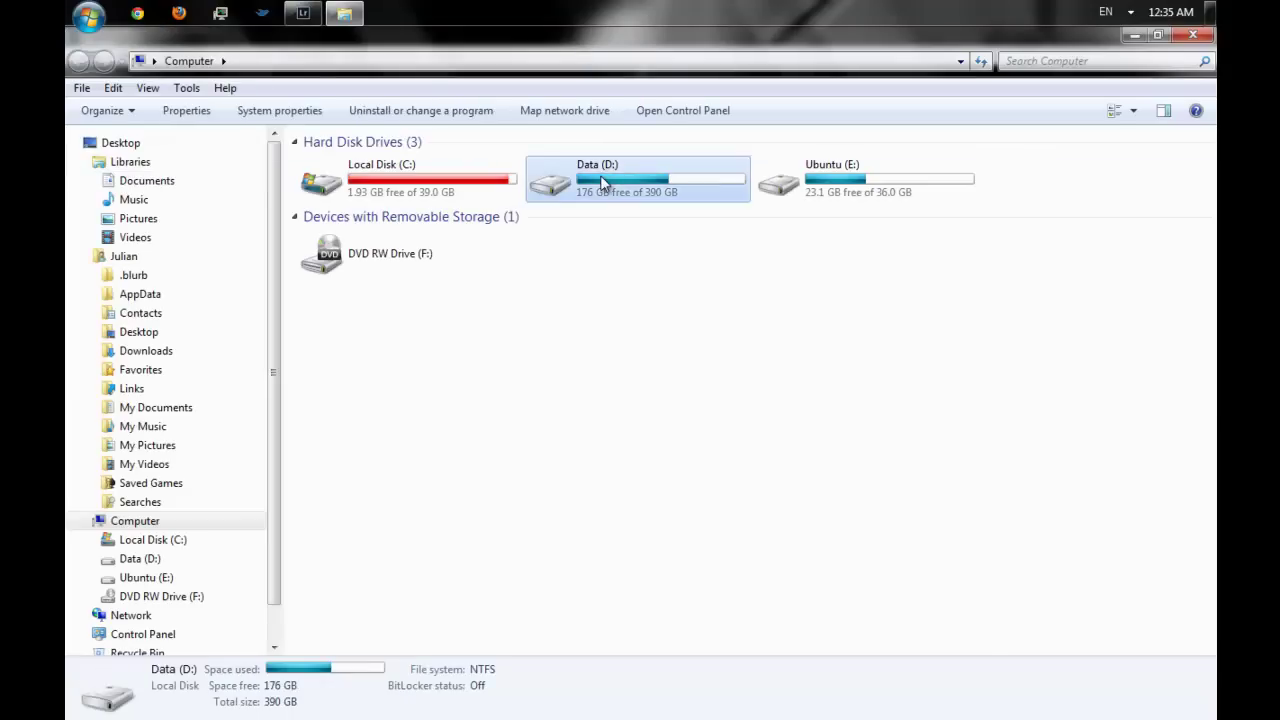
{"action": "left_click", "coordinate": [342, 358]}
{"action": "double_click", "coordinate": [342, 358]}
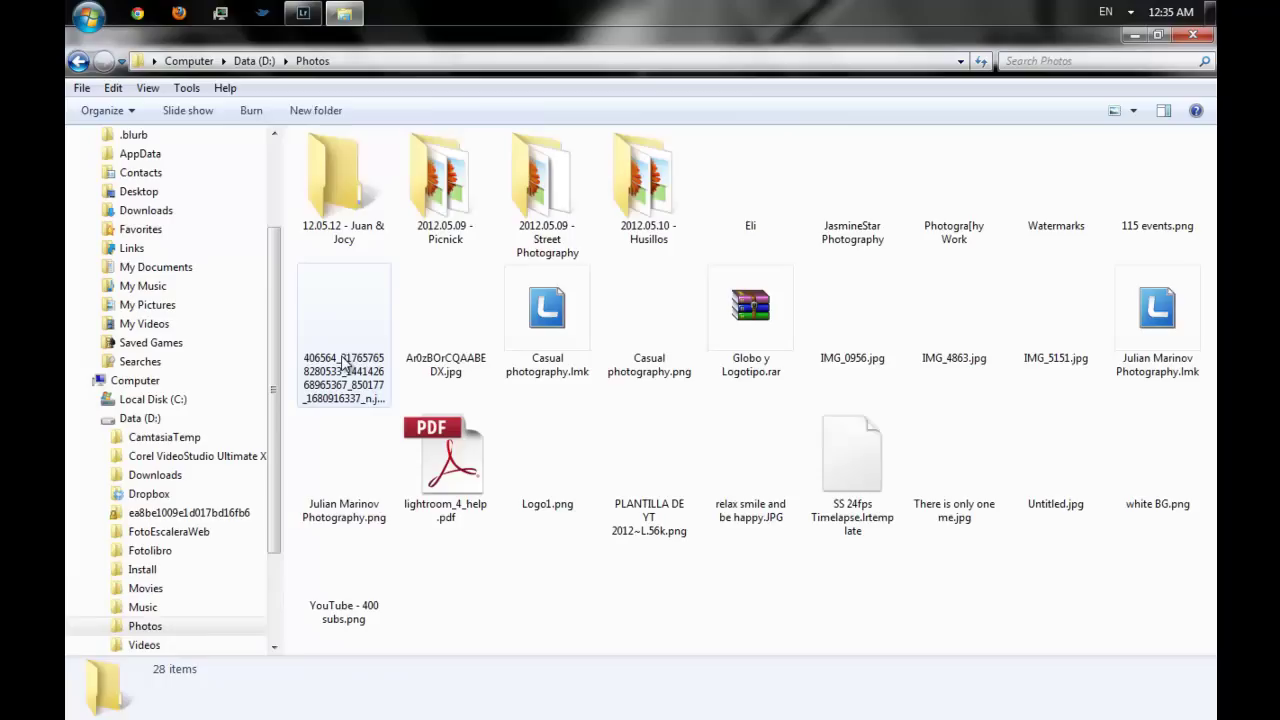
{"action": "double_click", "coordinate": [308, 208]}
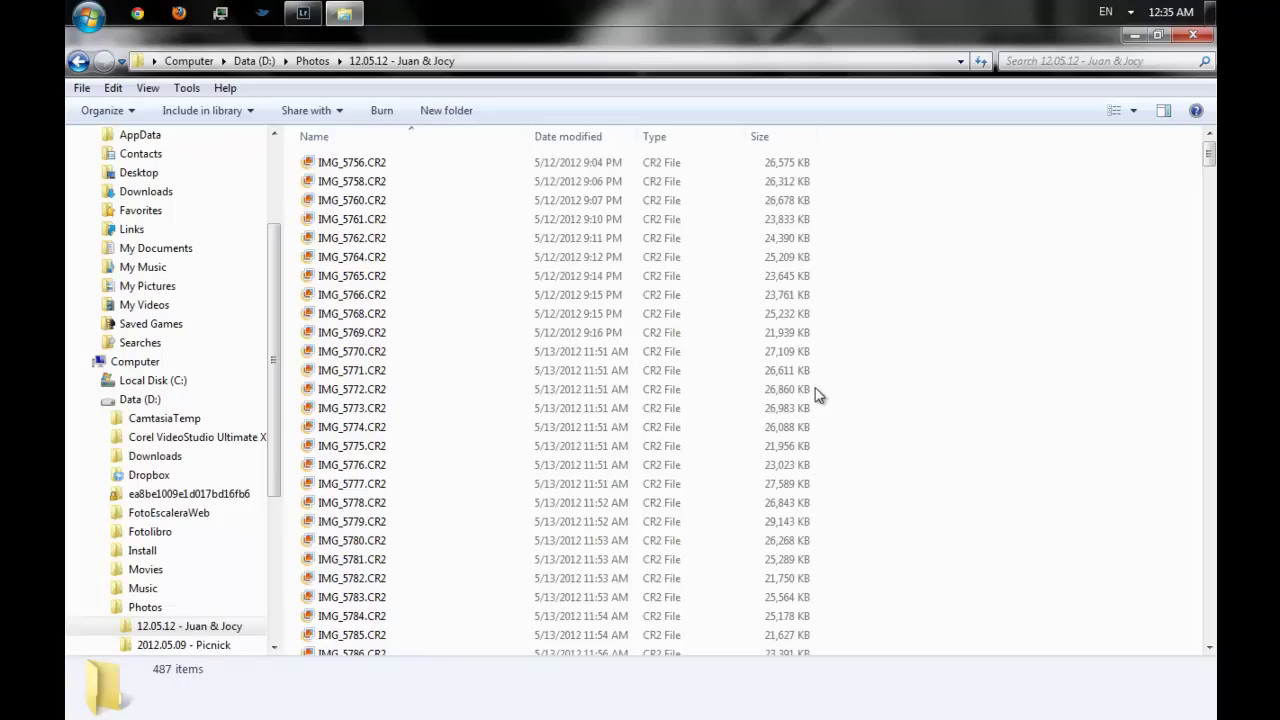
Select all 487 CR2 files in the folder and return to Lightroom
{"action": "left_click", "coordinate": [424, 295]}
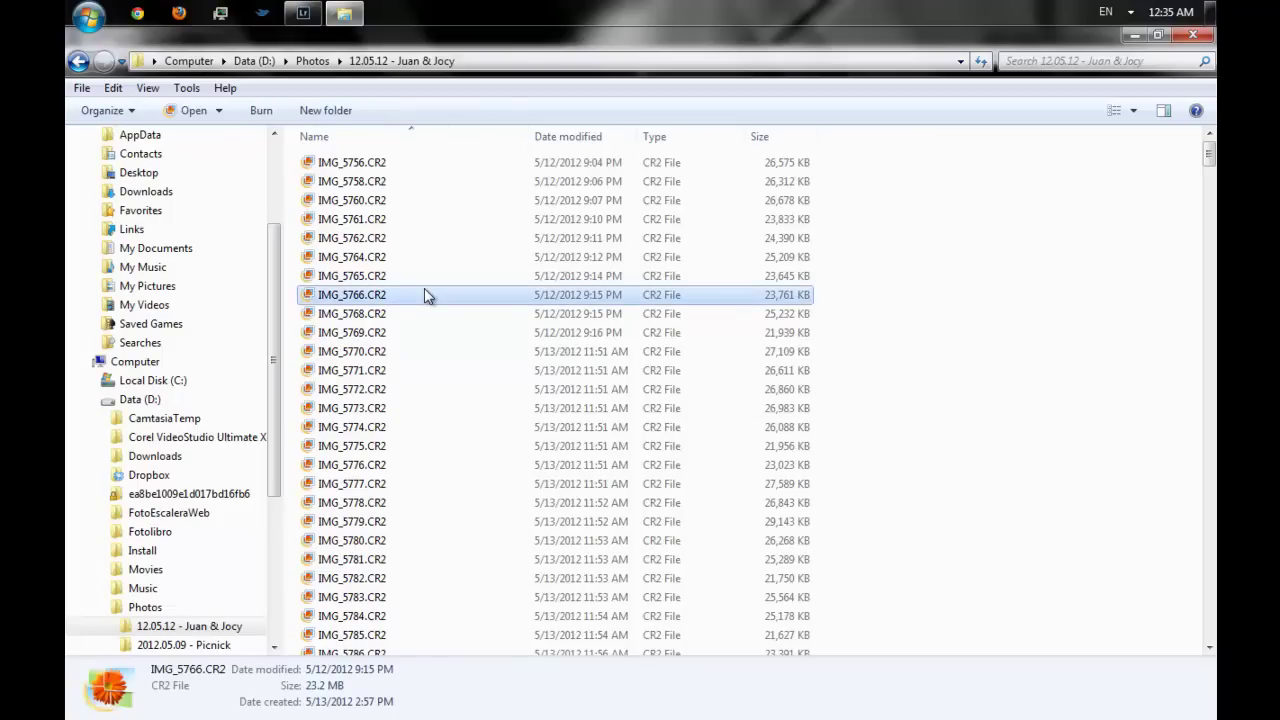
{"action": "key", "text": "ctrl+a"}
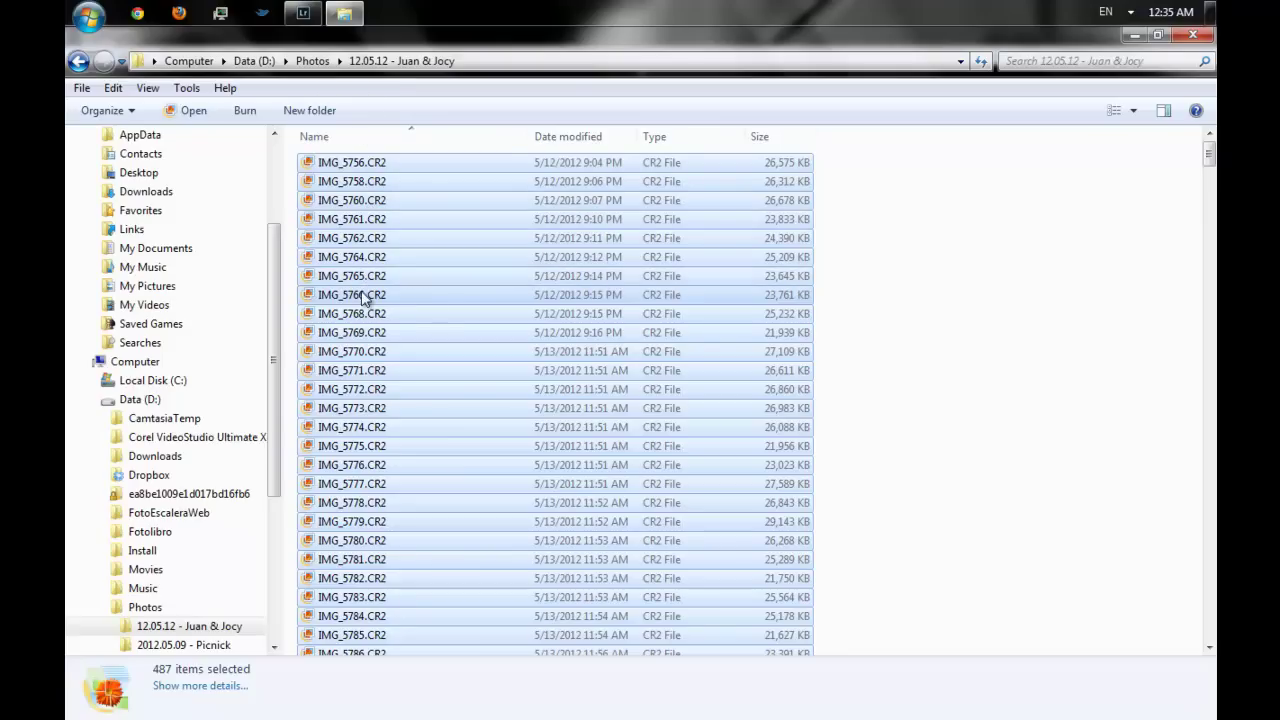
{"action": "left_click", "coordinate": [113, 89]}
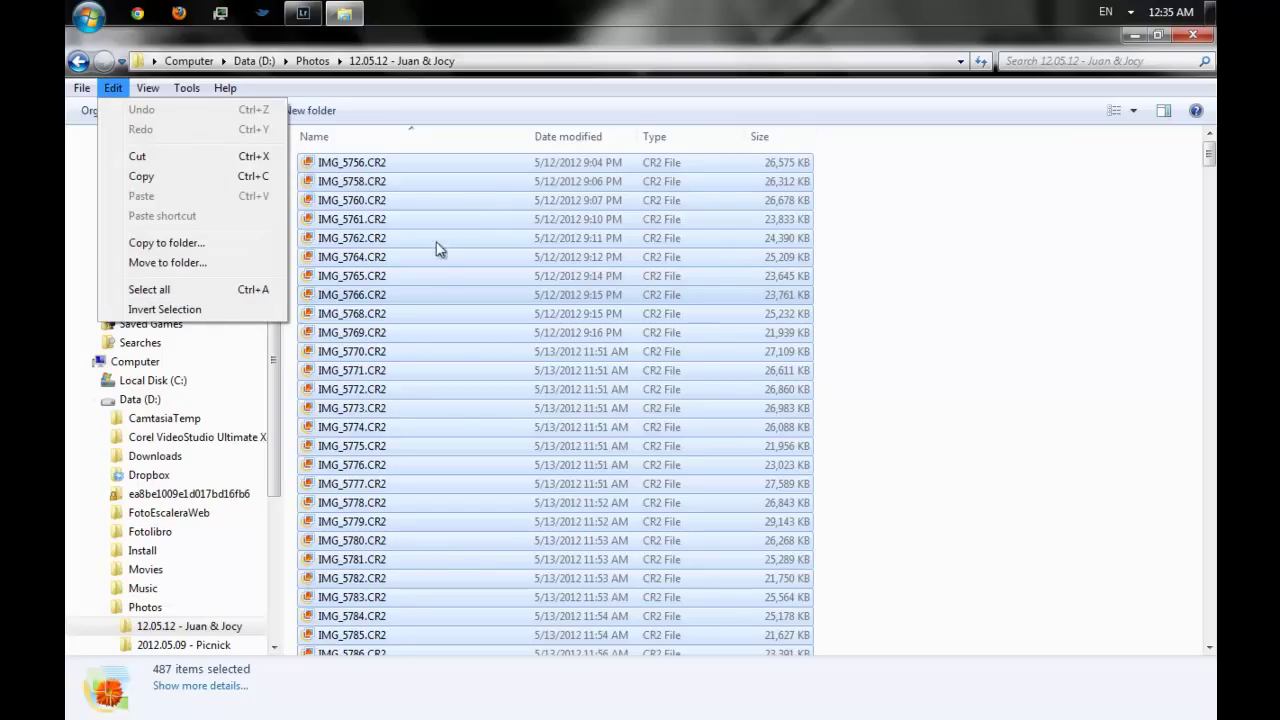
{"action": "left_click", "coordinate": [443, 44]}
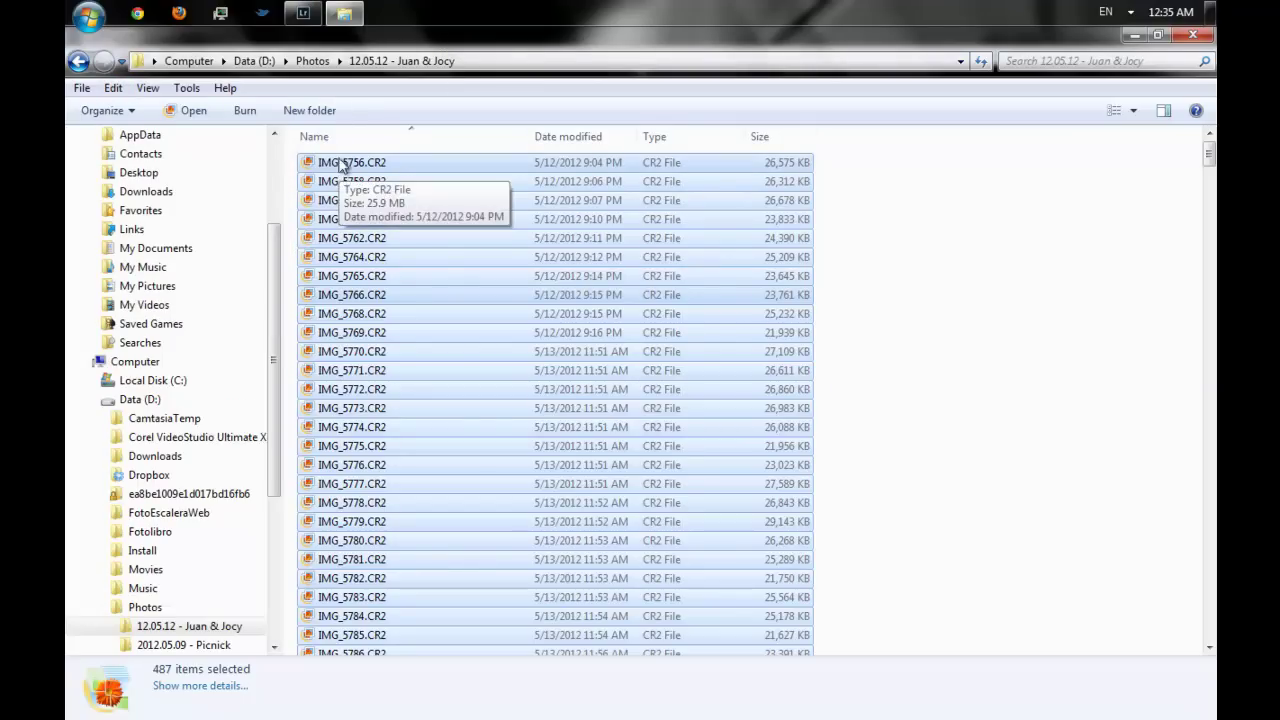
{"action": "left_click", "coordinate": [305, 14]}
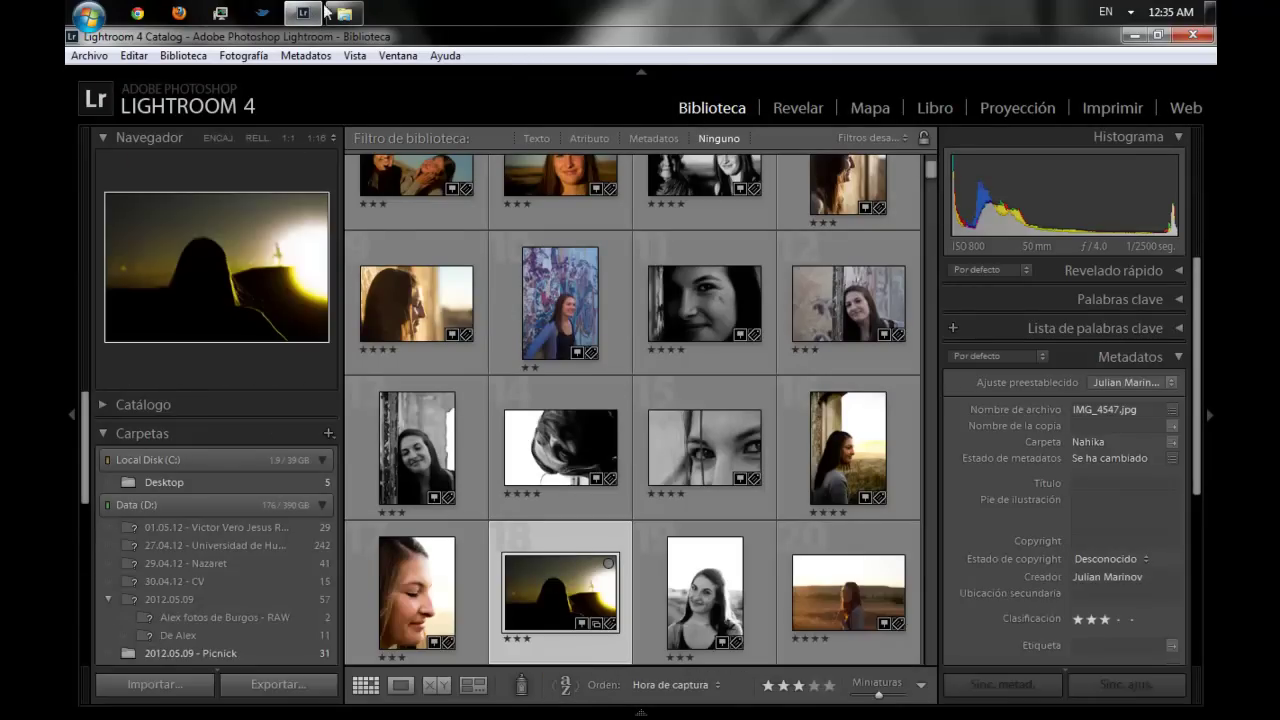
{"action": "left_click", "coordinate": [355, 10]}
{"action": "mouse_move", "coordinate": [414, 414]}
{"action": "left_mouse_down"}
{"action": "mouse_move", "coordinate": [315, 60]}
{"action": "mouse_move", "coordinate": [489, 359]}
{"action": "left_mouse_up"}
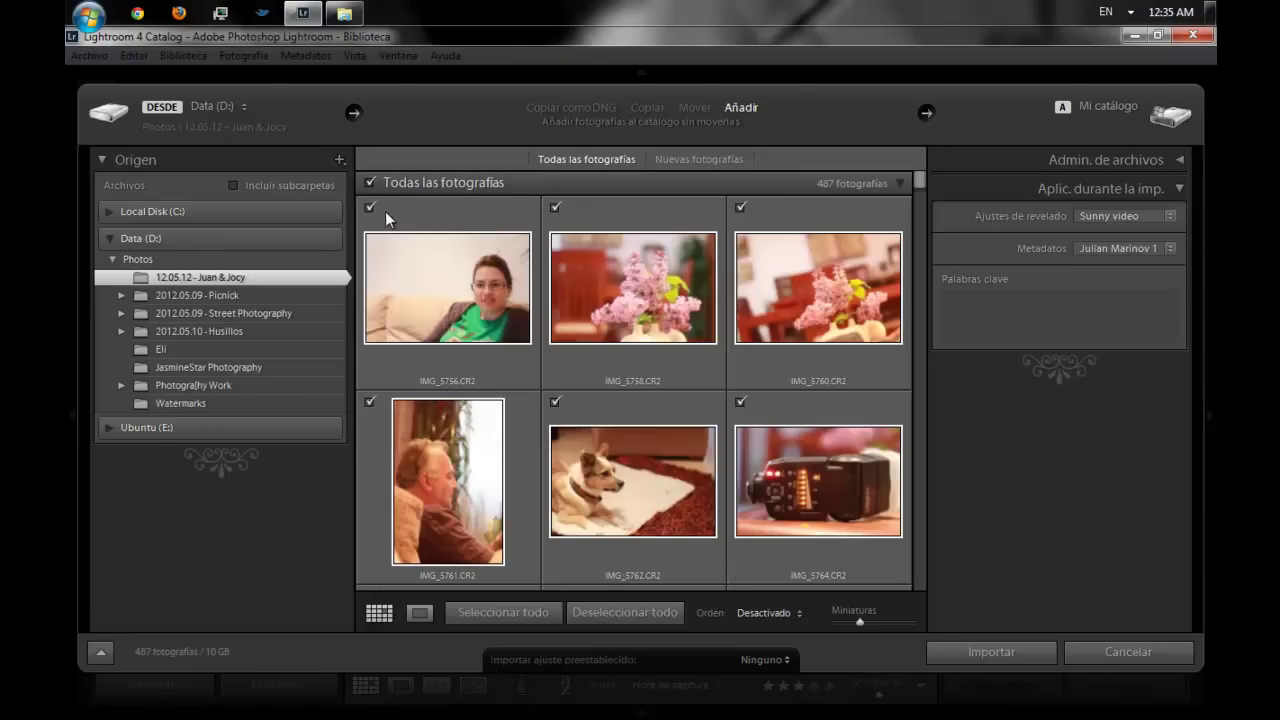
{"action": "left_click_drag", "start_coordinate": [918, 182], "coordinate": [921, 319]}
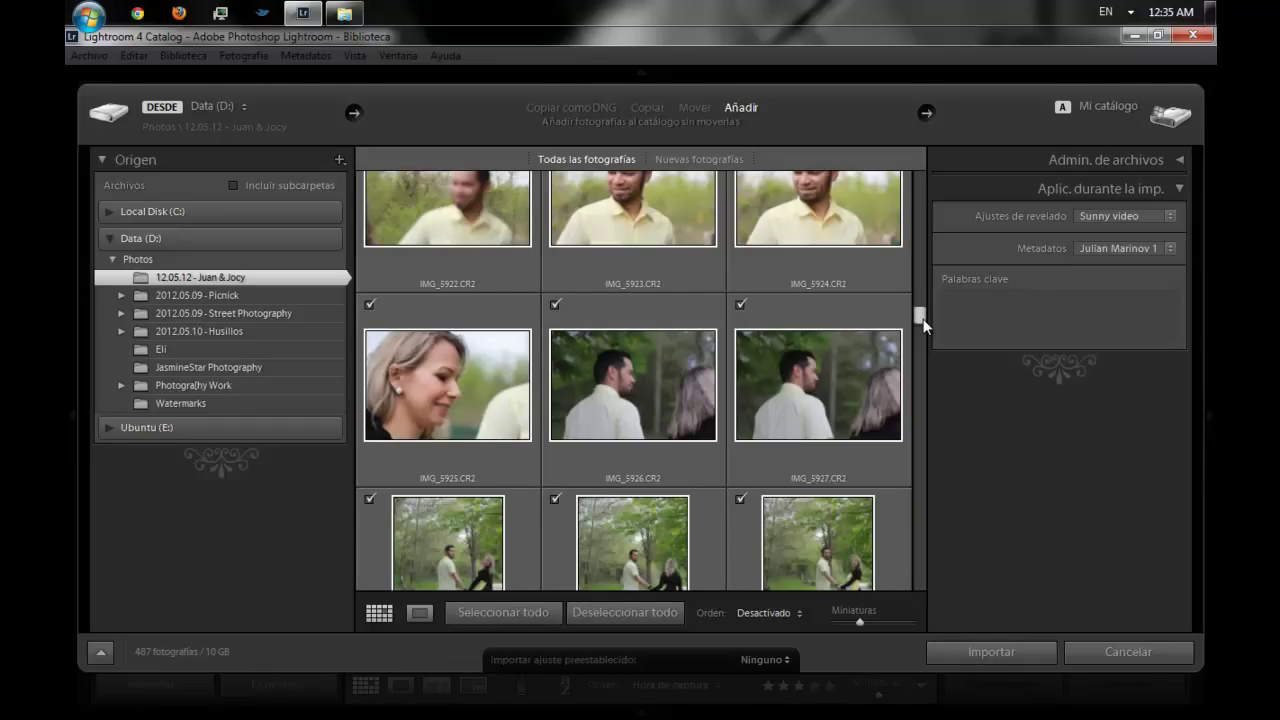
{"action": "left_click_drag", "start_coordinate": [922, 312], "coordinate": [919, 169]}
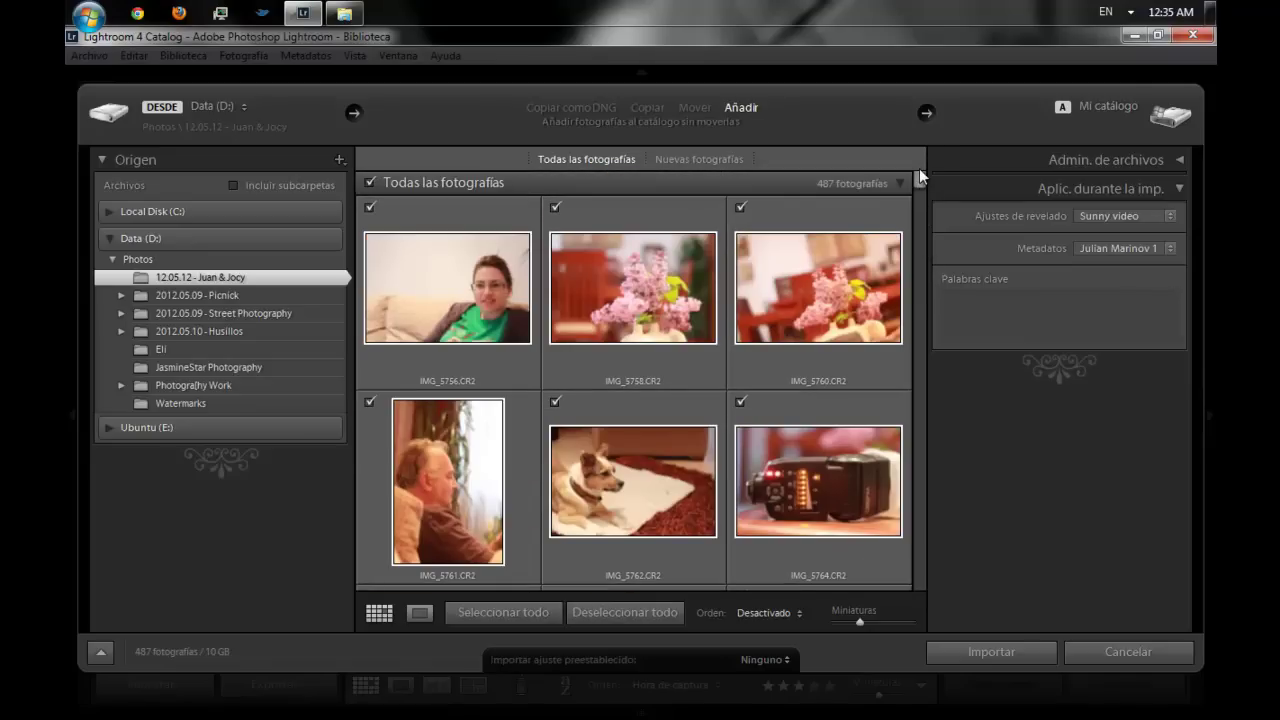
{"action": "left_click", "coordinate": [1099, 652]}
{"action": "left_click", "coordinate": [310, 110]}
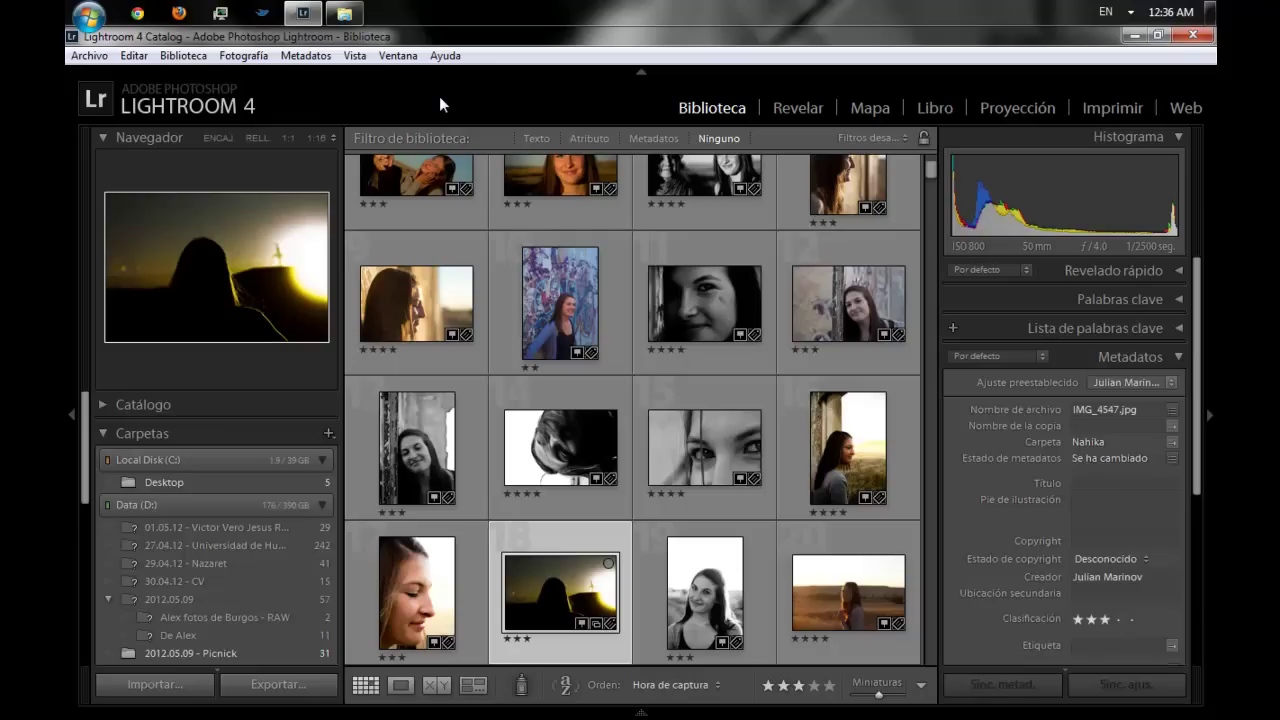
Create a new catalog 'Jocy & Juan' in D:\Photos\12.05.12 - Juan & Jocy
{"action": "left_click", "coordinate": [89, 56]}
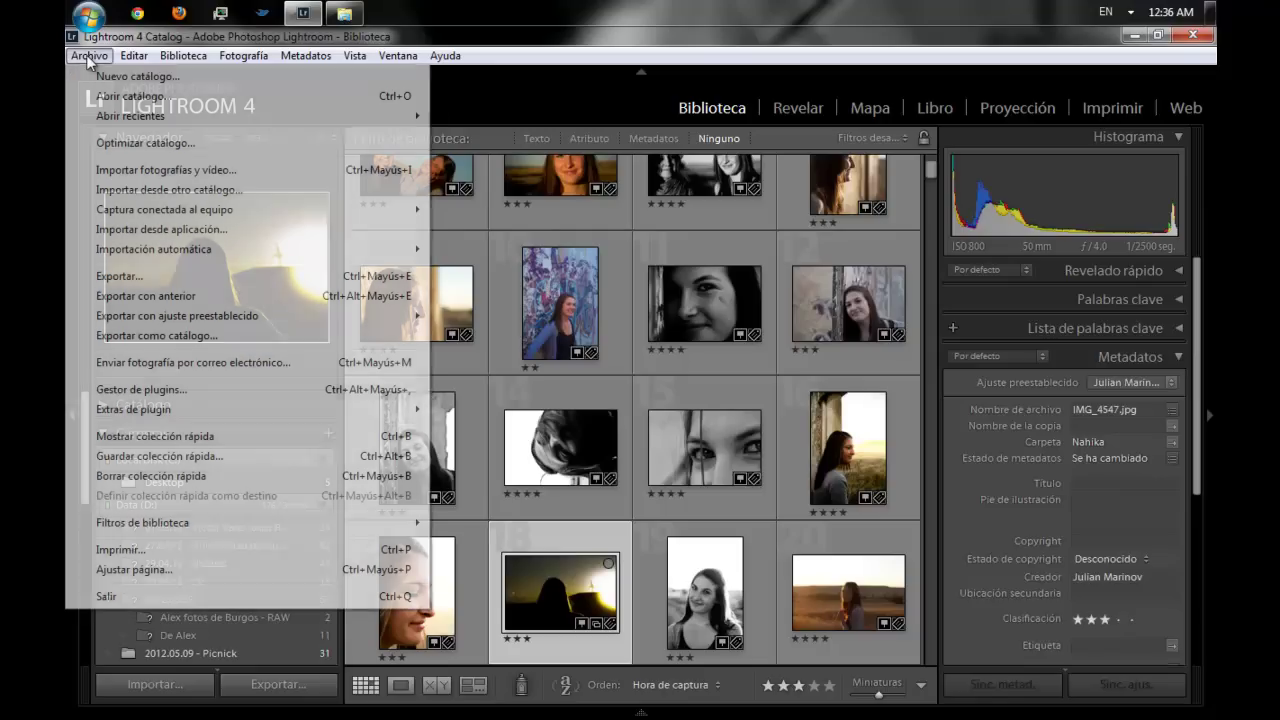
{"action": "left_click", "coordinate": [172, 78]}
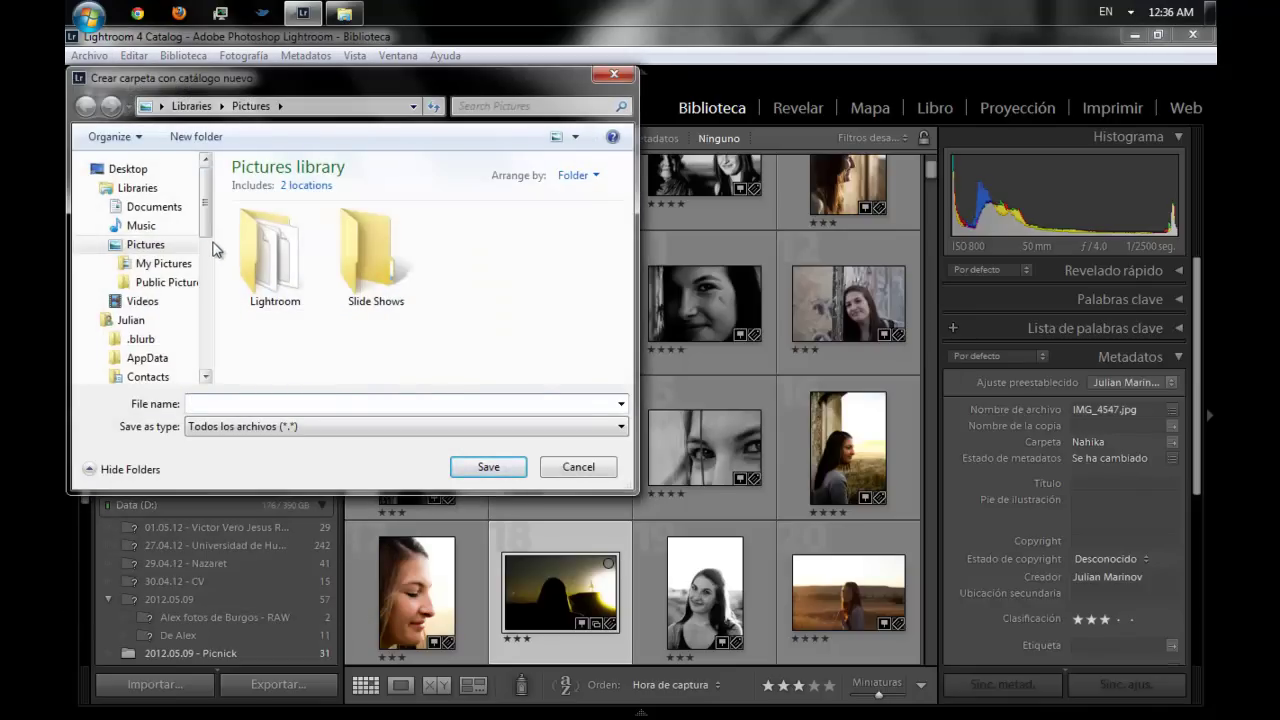
{"action": "left_click_drag", "start_coordinate": [209, 222], "coordinate": [211, 350]}
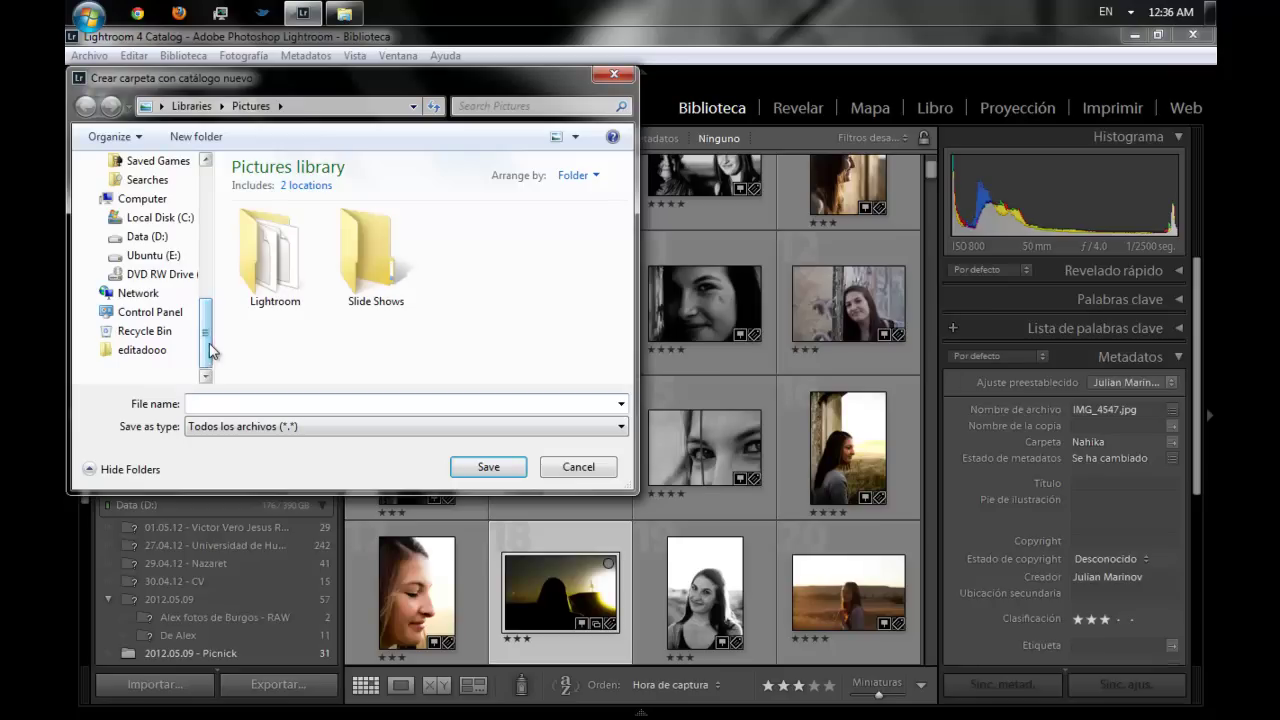
{"action": "left_click", "coordinate": [103, 237]}
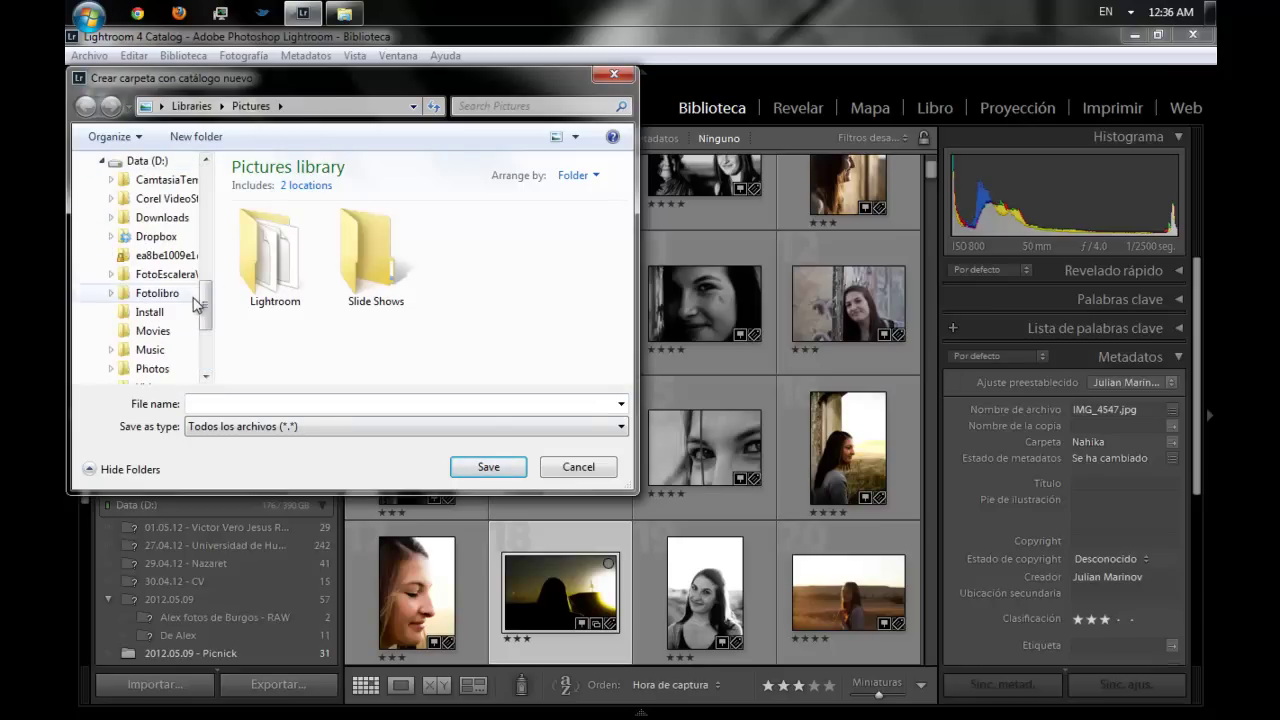
{"action": "left_click", "coordinate": [111, 368]}
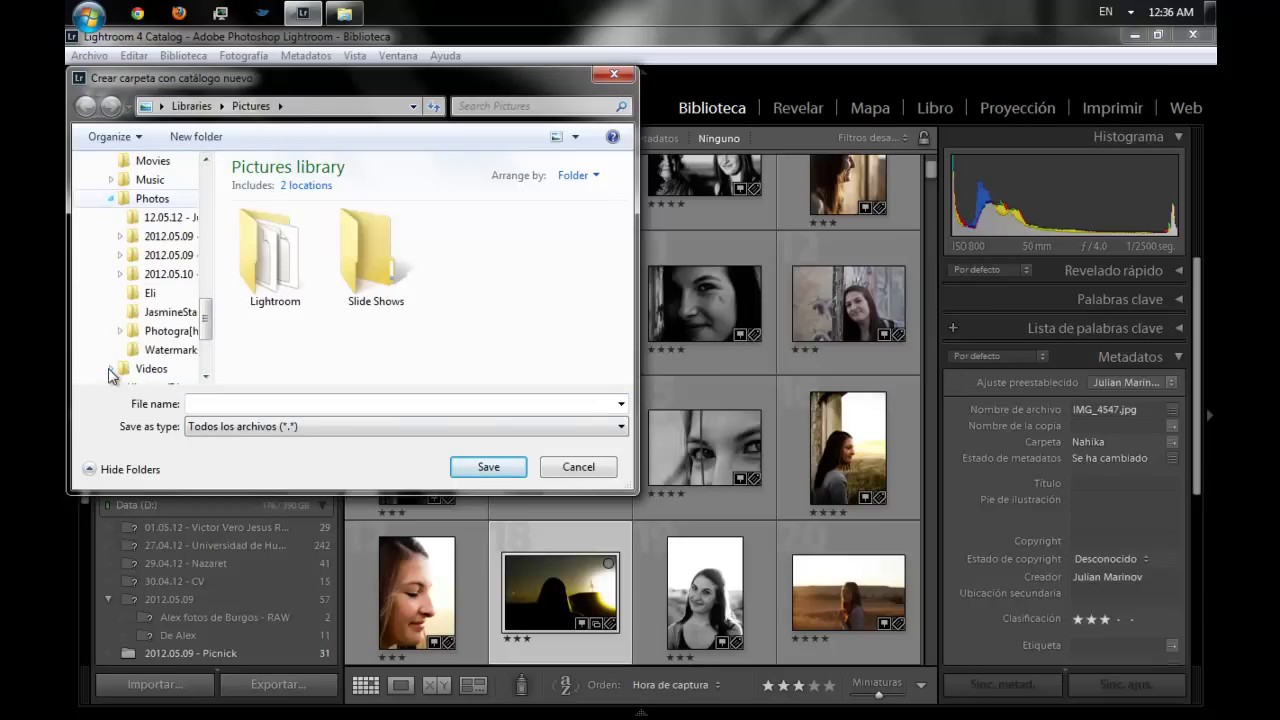
{"action": "left_click", "coordinate": [170, 219]}
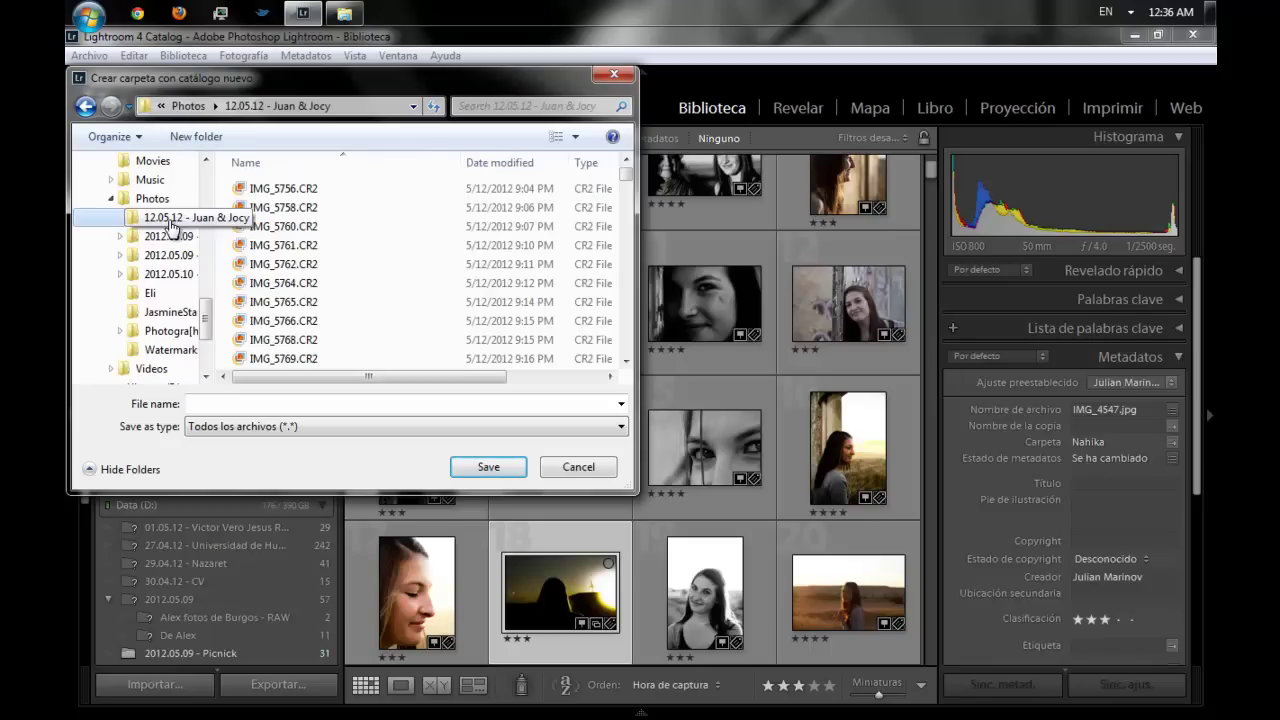
{"action": "left_click", "coordinate": [311, 405]}
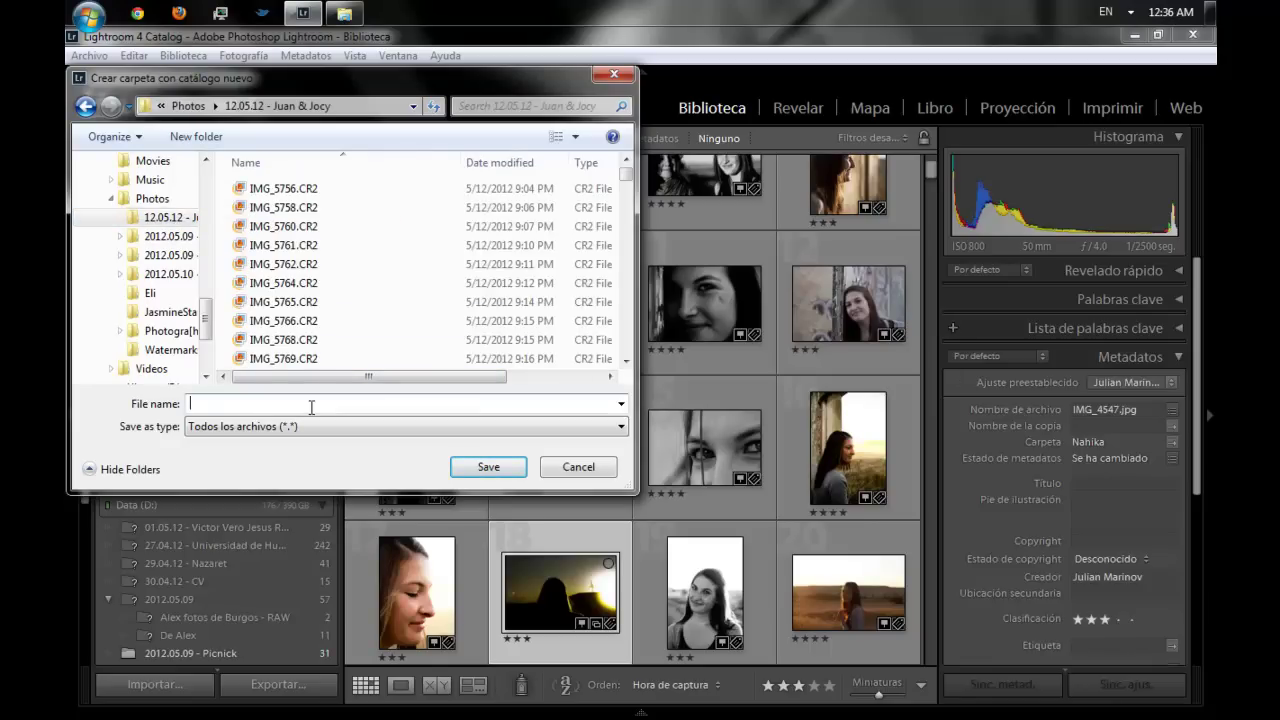
{"action": "type", "text": "Jocy & "}
{"action": "type", "text": "Juan"}
{"action": "key", "text": "Return"}
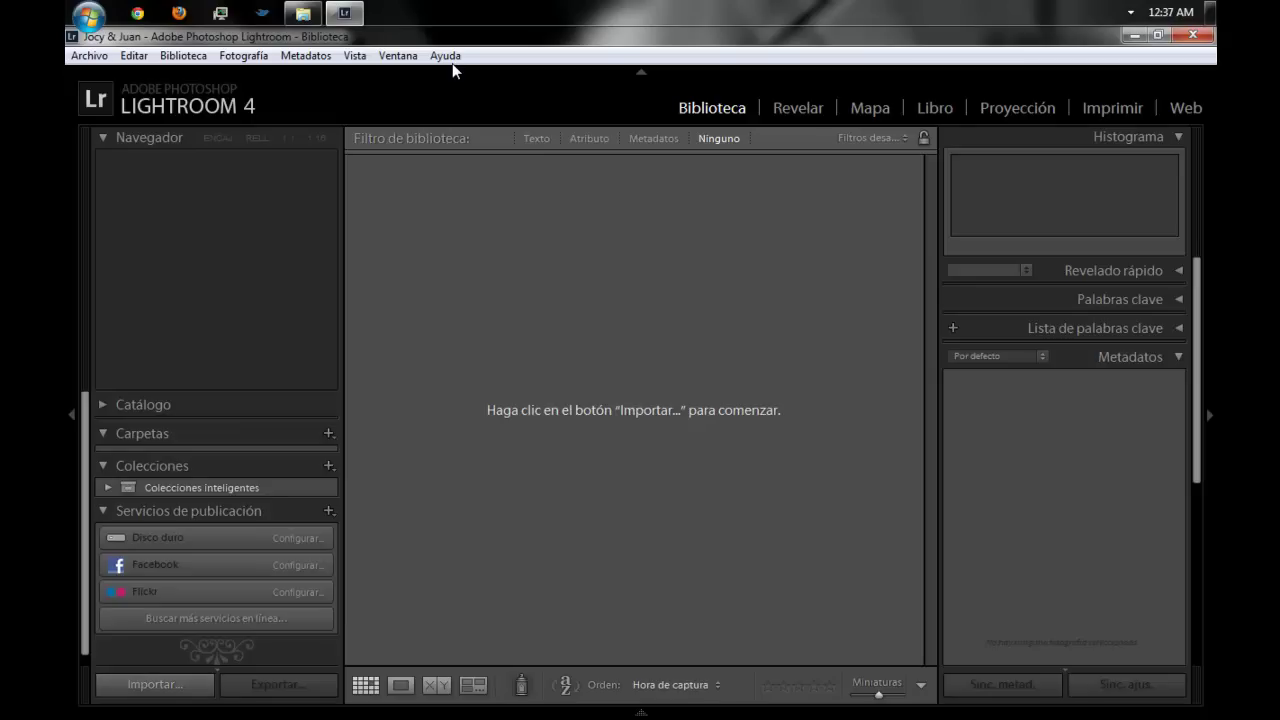
Open the Import dialog with Ctrl+Shift+I
{"action": "key", "text": "ctrl+shift+i"}
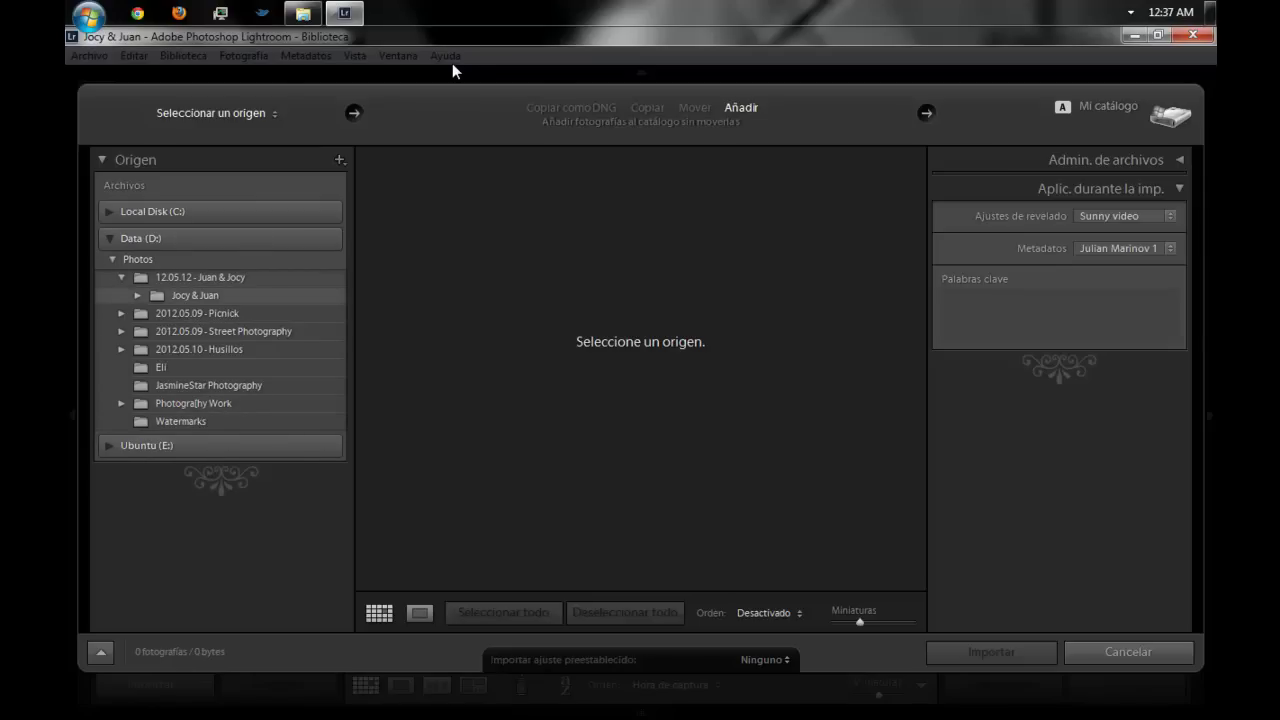
Choose 12.05.12 - Juan & Jocy as the import source and uncheck IMG_5769
{"action": "left_click", "coordinate": [195, 295]}
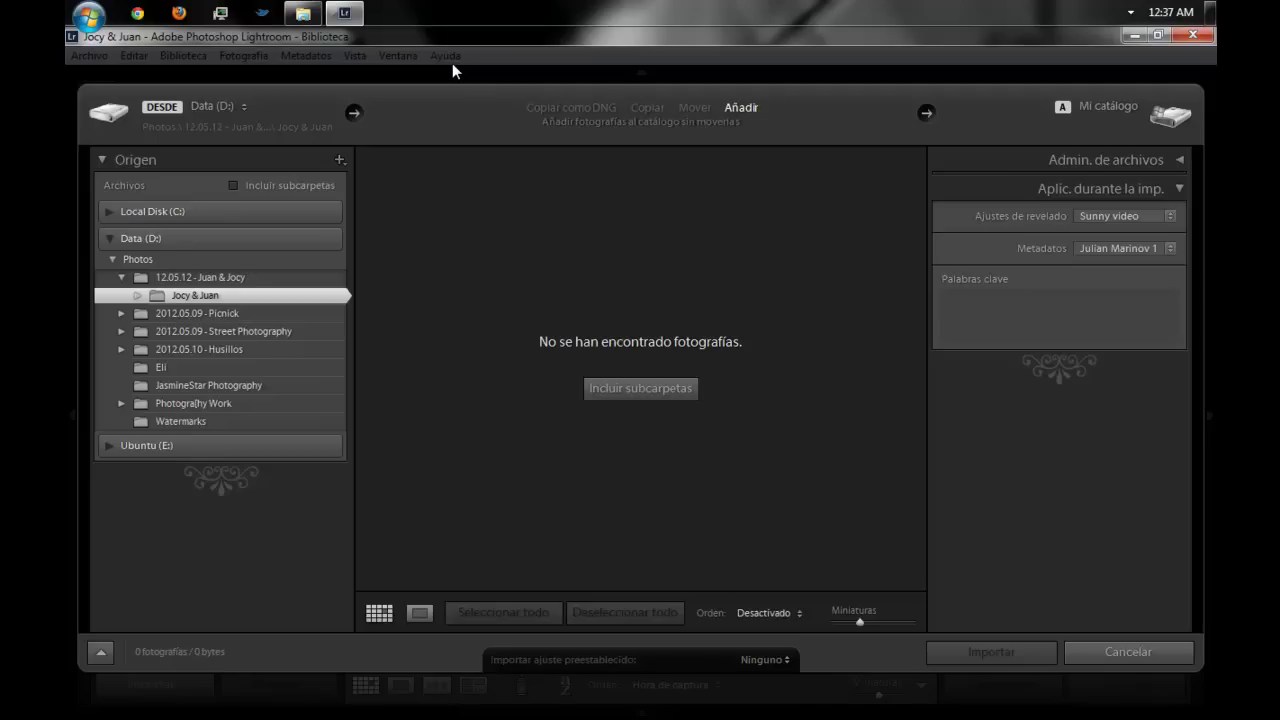
{"action": "left_click", "coordinate": [200, 277]}
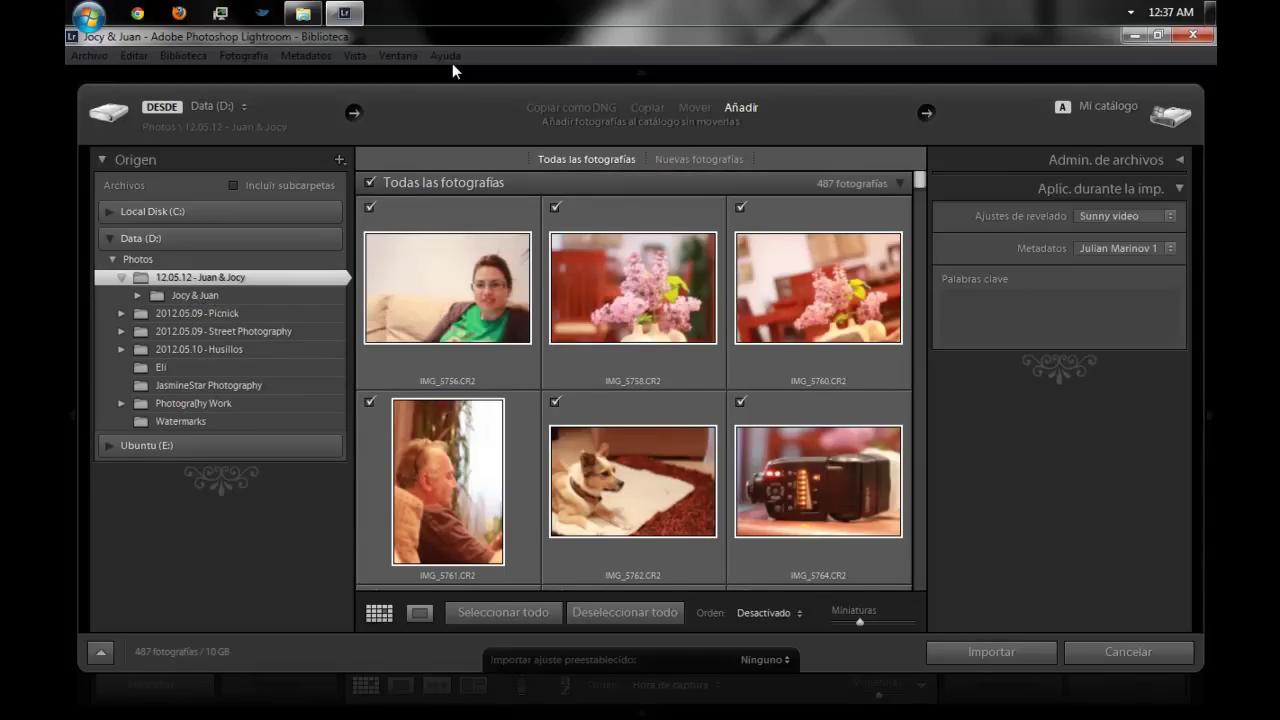
{"action": "scroll", "coordinate": [453, 70], "scroll_direction": "down", "scroll_amount": 1}
{"action": "scroll", "coordinate": [453, 70], "scroll_direction": "down", "scroll_amount": 1}
{"action": "scroll", "coordinate": [453, 70], "scroll_direction": "down", "scroll_amount": 1}
{"action": "scroll", "coordinate": [453, 70], "scroll_direction": "down", "scroll_amount": 1}
{"action": "scroll", "coordinate": [453, 70], "scroll_direction": "down", "scroll_amount": 2}
{"action": "scroll", "coordinate": [453, 70], "scroll_direction": "down", "scroll_amount": 1}
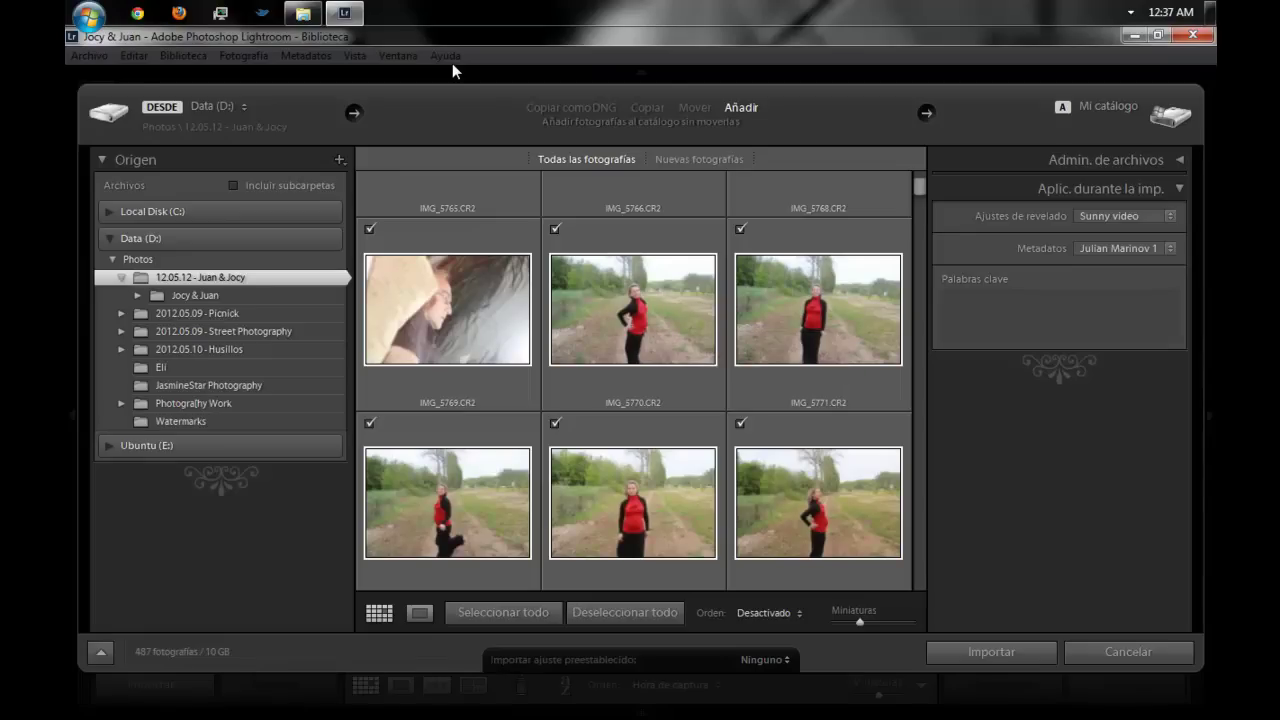
{"action": "left_click", "coordinate": [369, 229]}
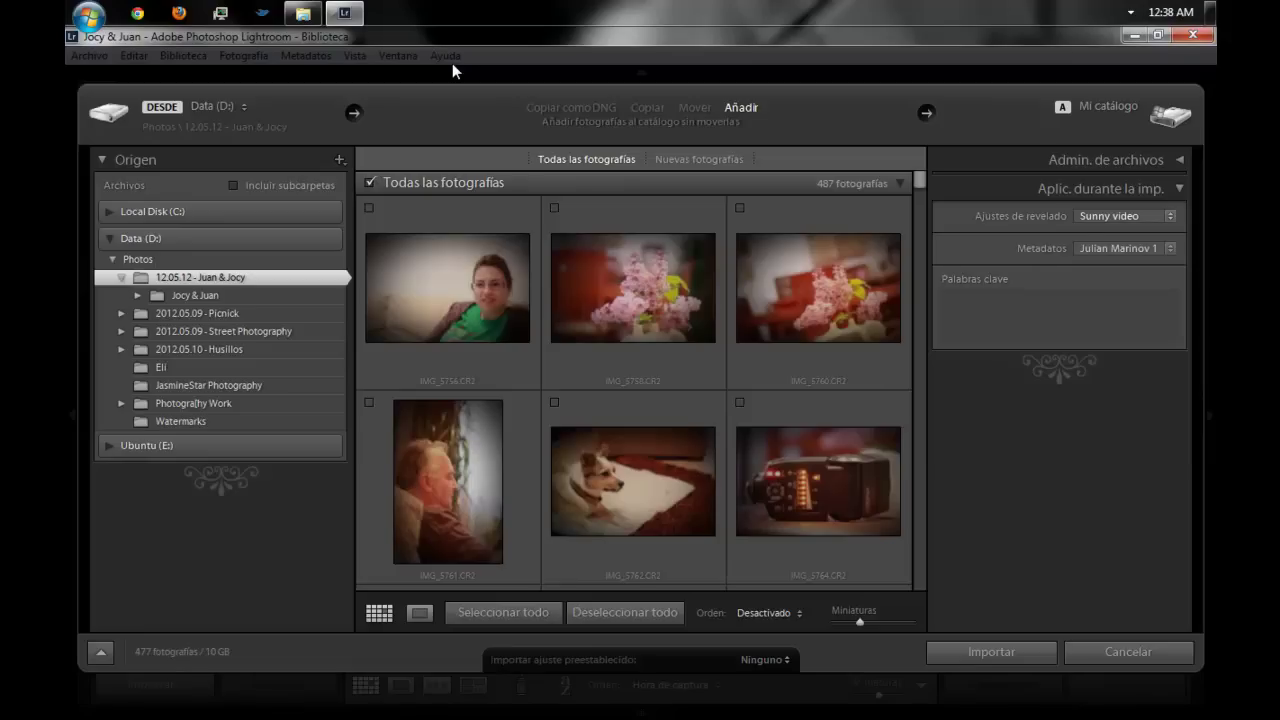
Set Develop Settings and Metadata to None, then run the import
{"action": "left_click", "coordinate": [1125, 216]}
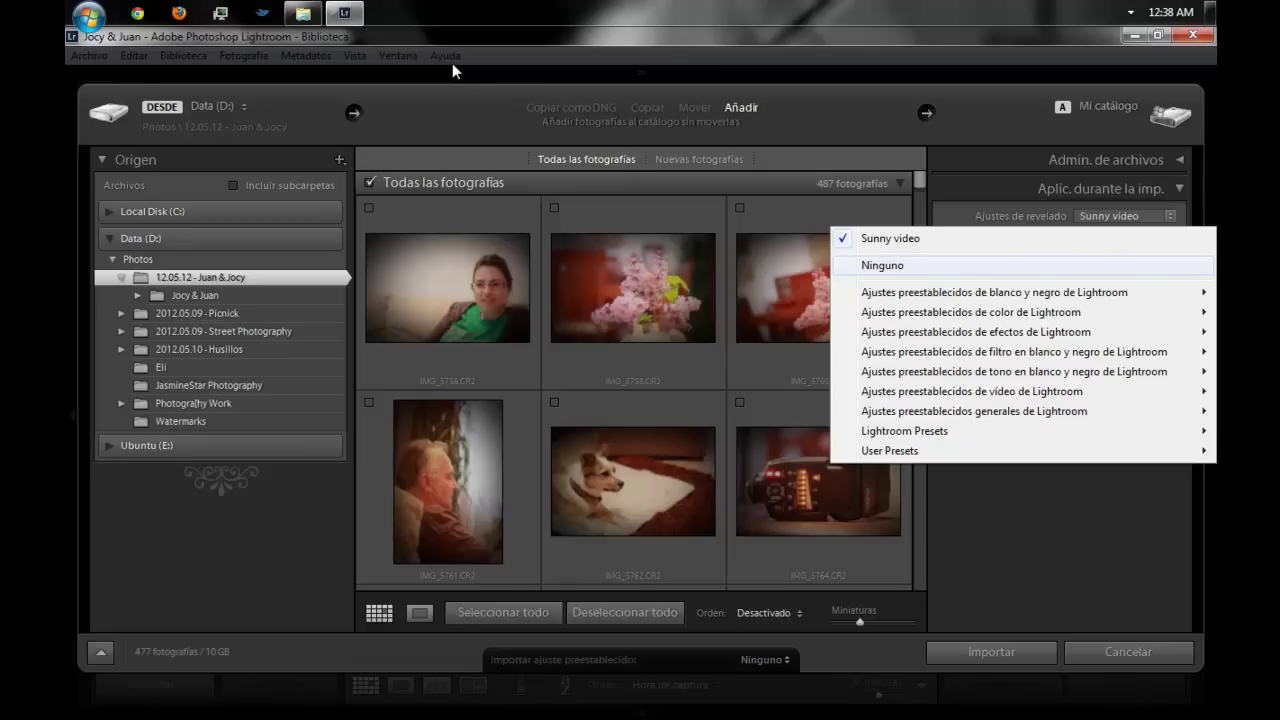
{"action": "key", "text": "Return"}
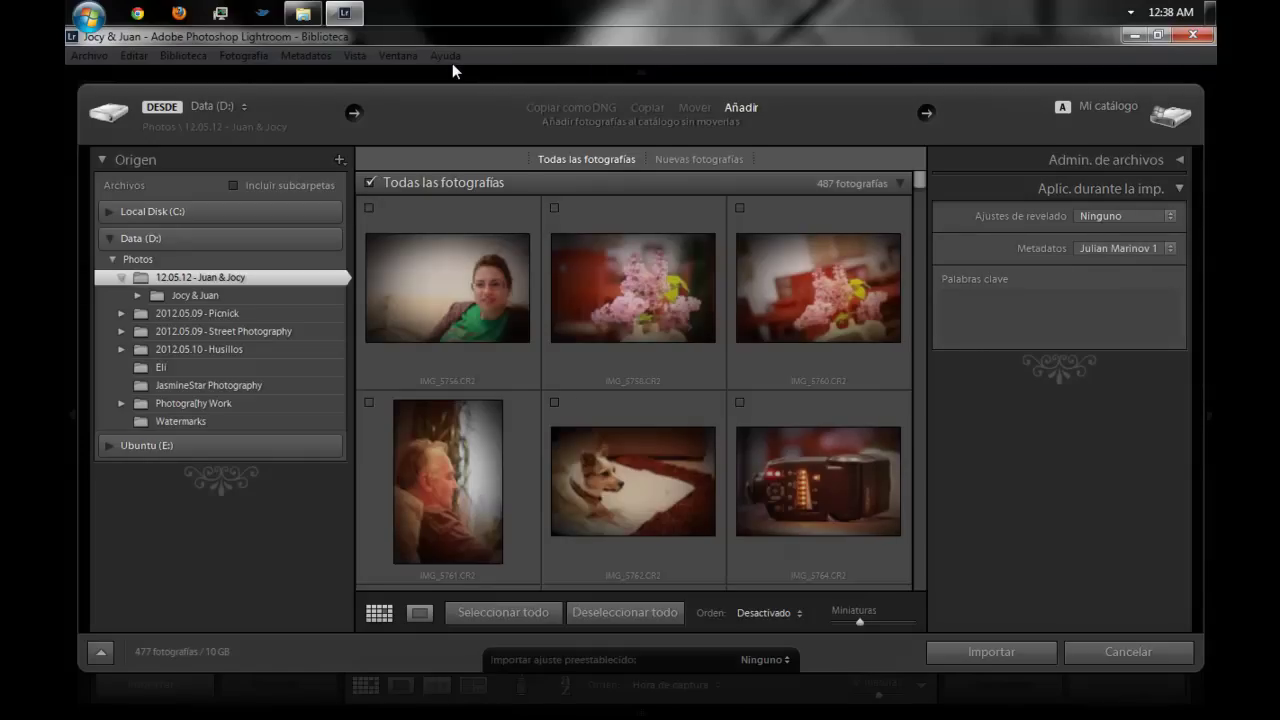
{"action": "key", "text": "space"}
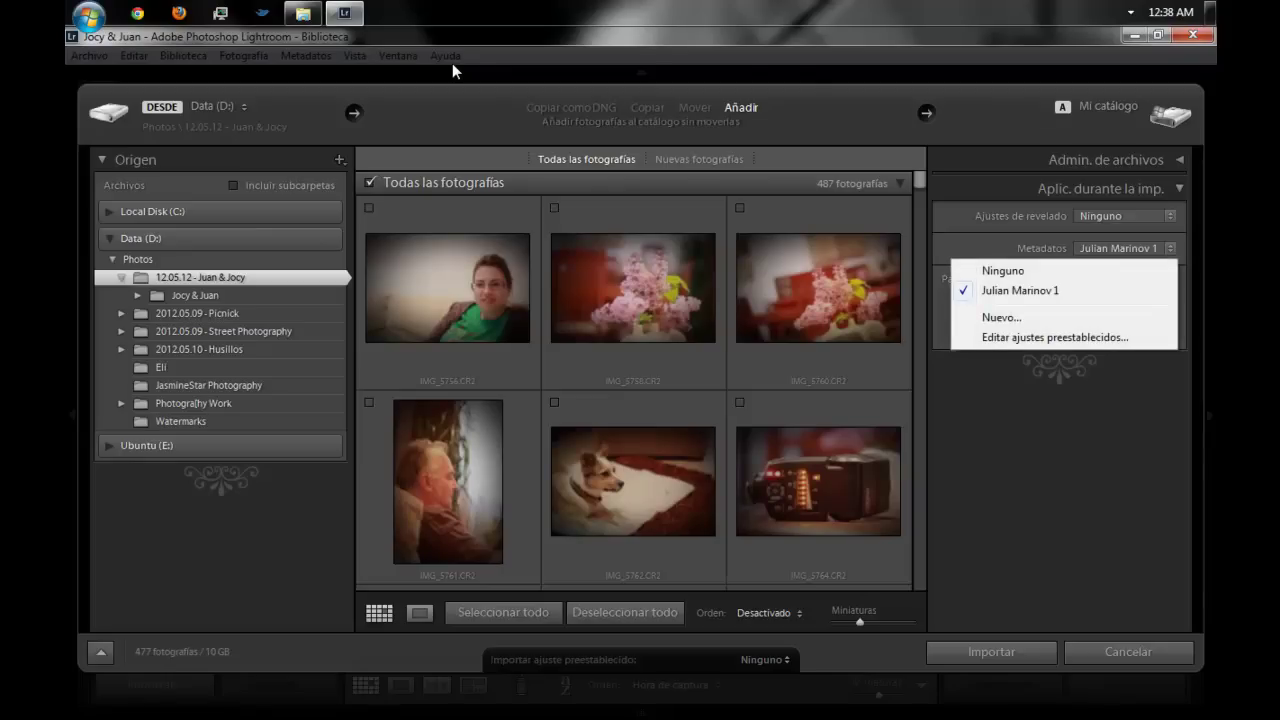
{"action": "key", "text": "Down"}
{"action": "key", "text": "Down"}
{"action": "key", "text": "Down"}
{"action": "key", "text": "Down"}
{"action": "key", "text": "Return"}
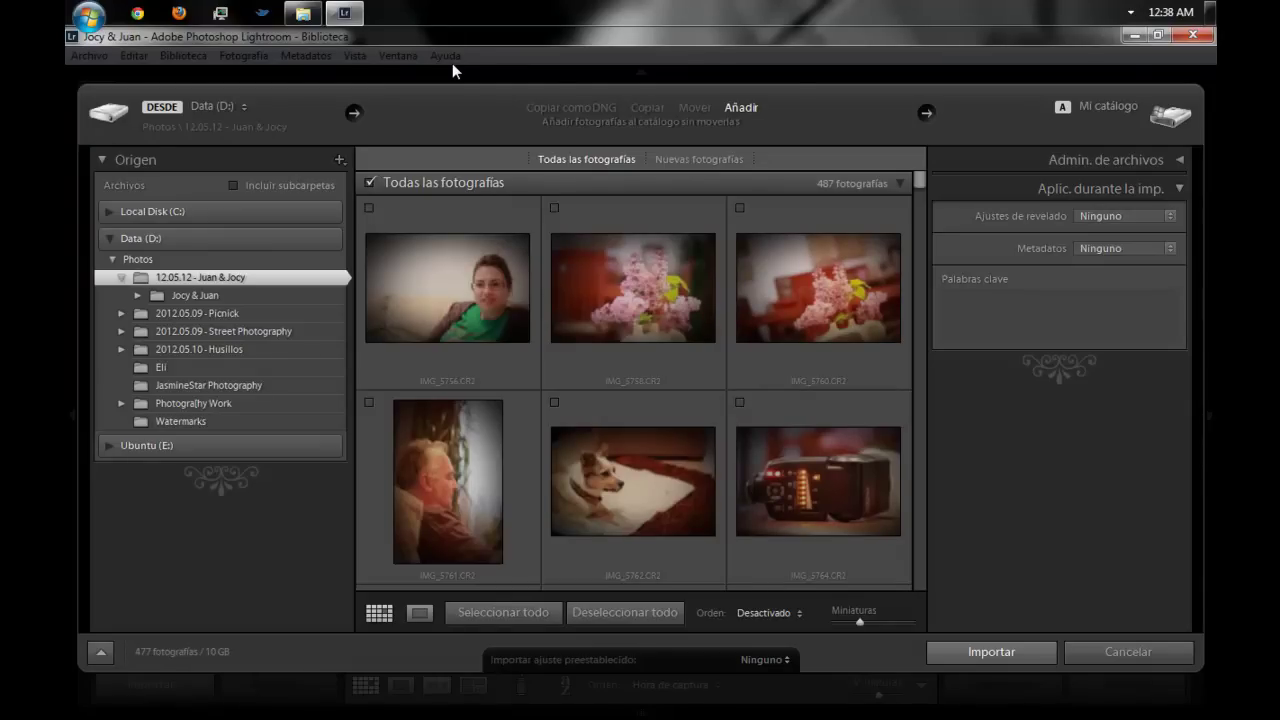
{"action": "key", "text": "Return"}
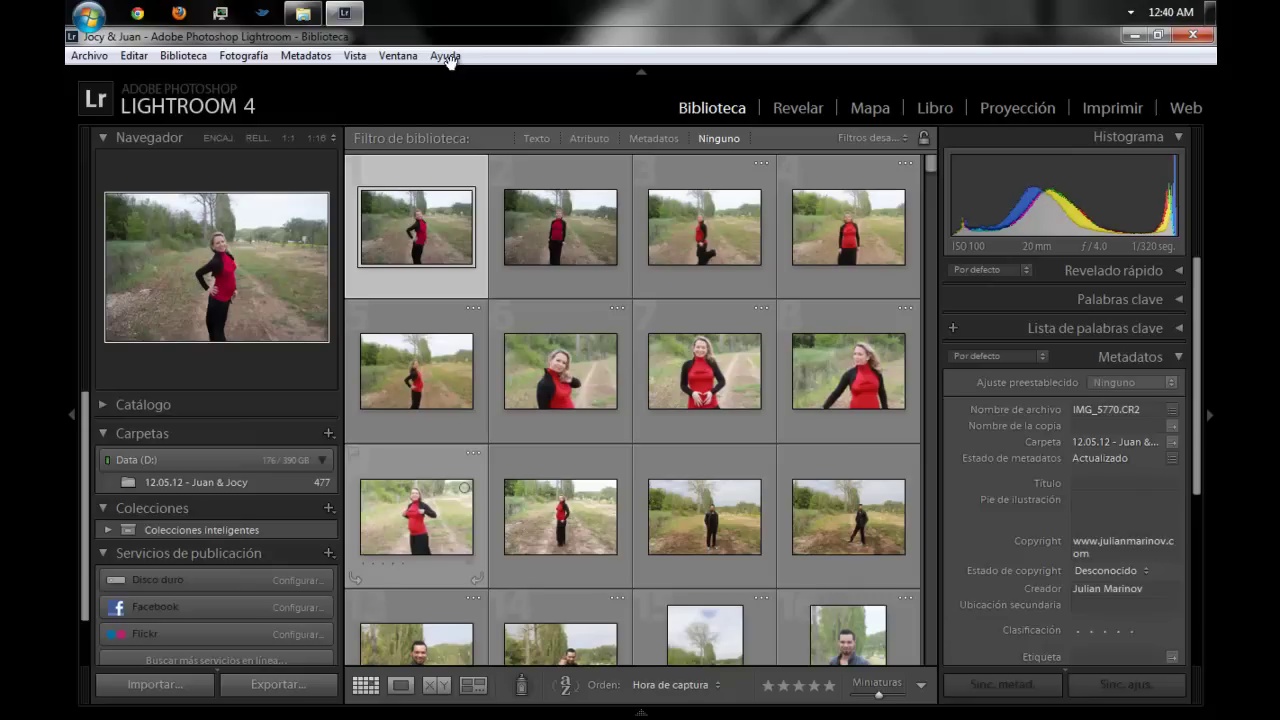
Expand and collapse the Catálogo, Carpetas, Colecciones and Servicios de publicación panels, leaving all collapsed
{"action": "left_click", "coordinate": [143, 404]}
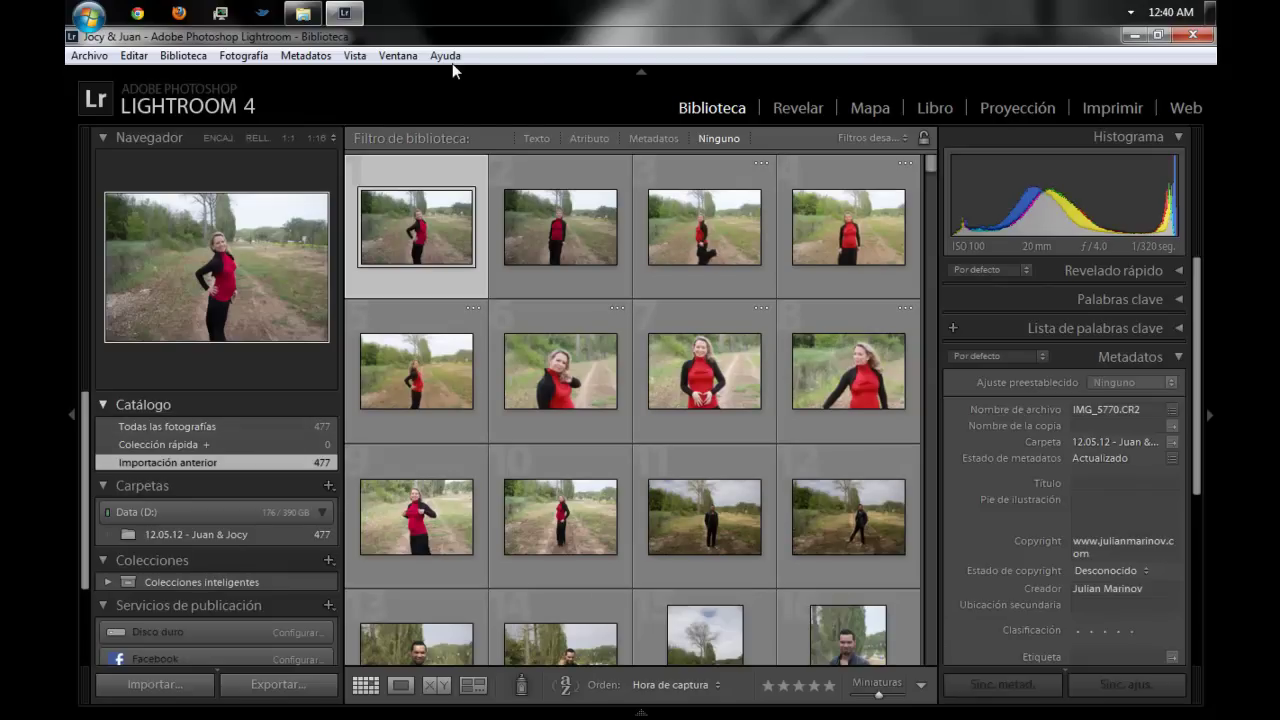
{"action": "key", "text": "ctrl+shift+1"}
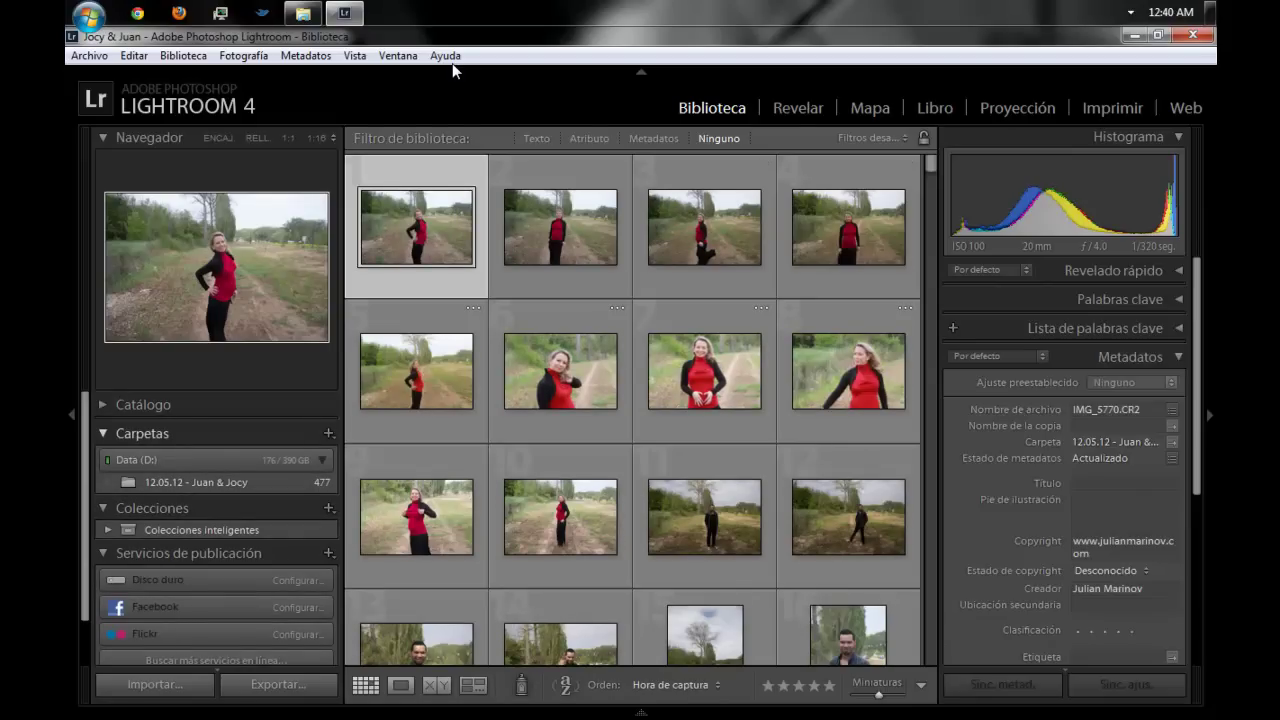
{"action": "key", "text": "ctrl+shift+2"}
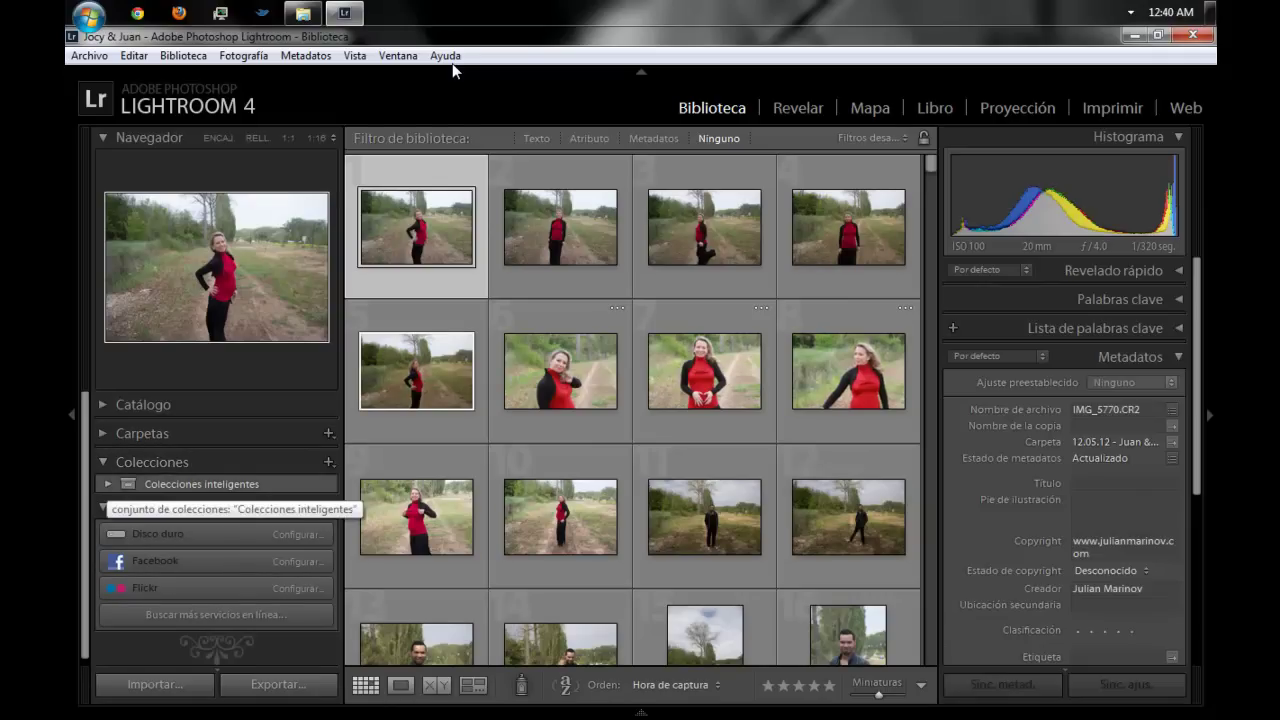
{"action": "left_click", "coordinate": [105, 508]}
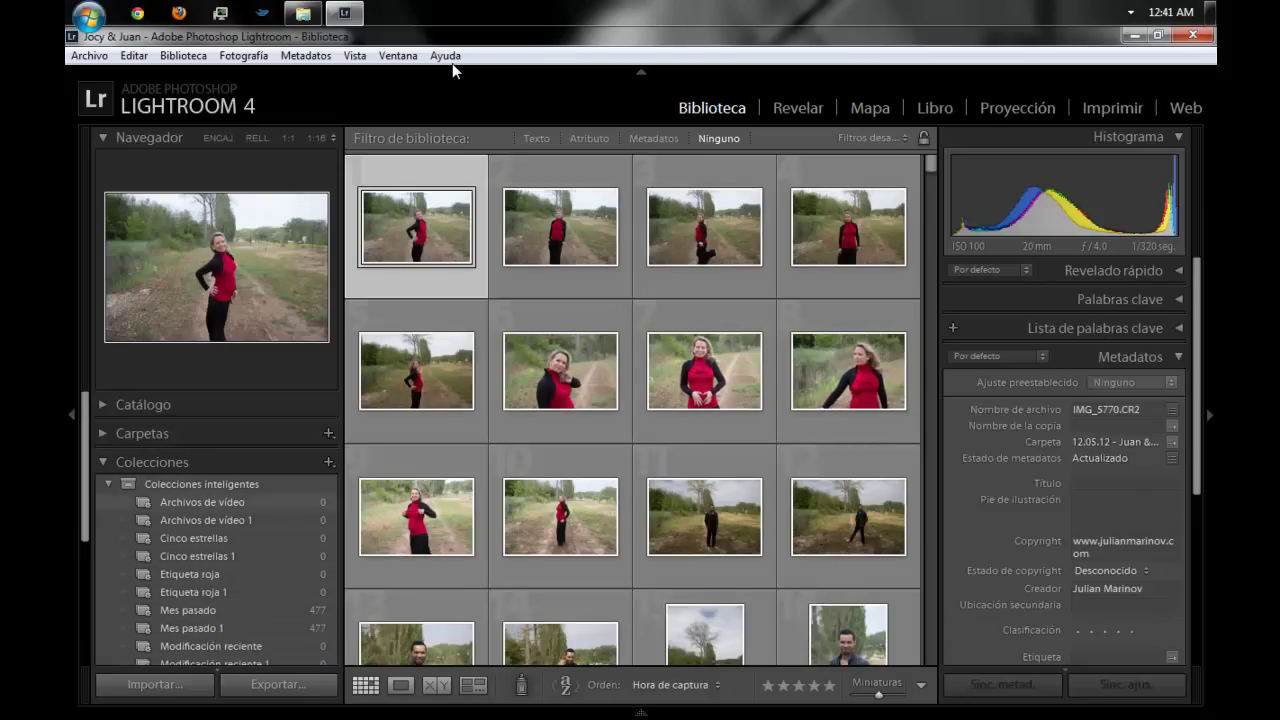
{"action": "scroll", "coordinate": [215, 540], "scroll_direction": "down", "scroll_amount": 2}
{"action": "scroll", "coordinate": [215, 530], "scroll_direction": "down", "scroll_amount": 2}
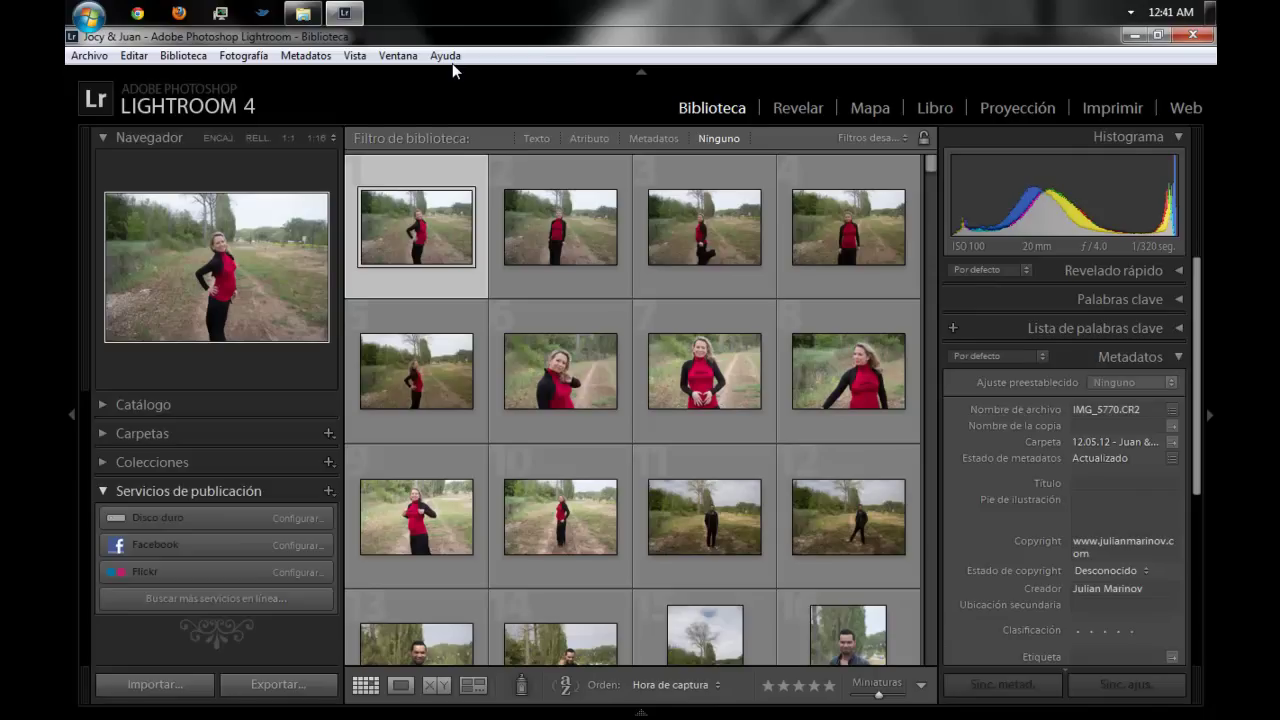
{"action": "left_click", "coordinate": [188, 491]}
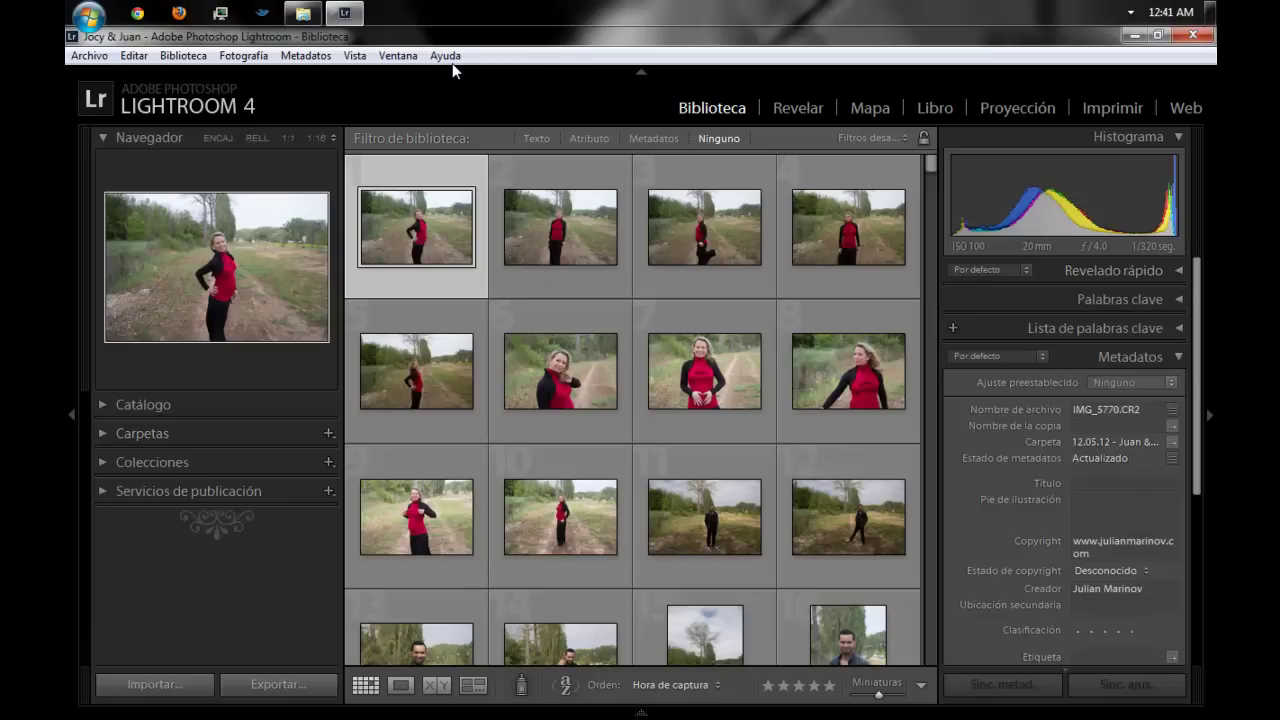
Expand Quick Develop, peek at its saved develop presets list, then collapse it
{"action": "key", "text": "ctrl+1"}
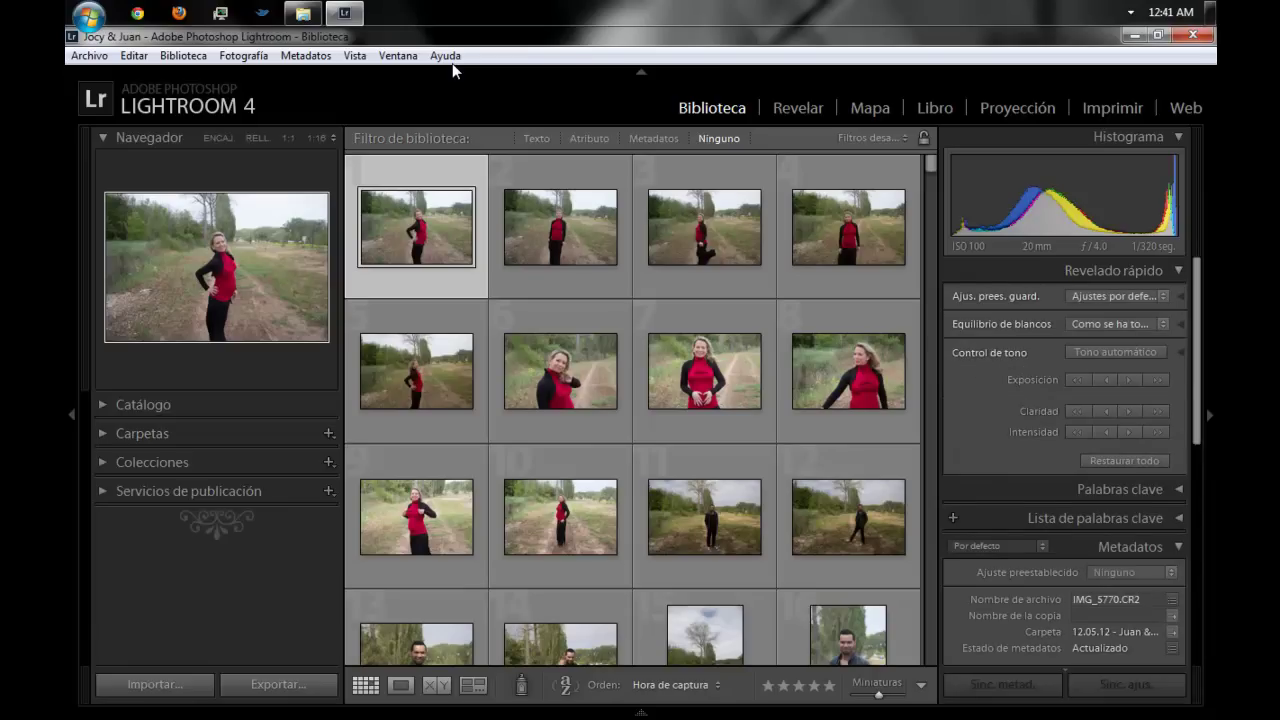
{"action": "left_click", "coordinate": [1115, 296]}
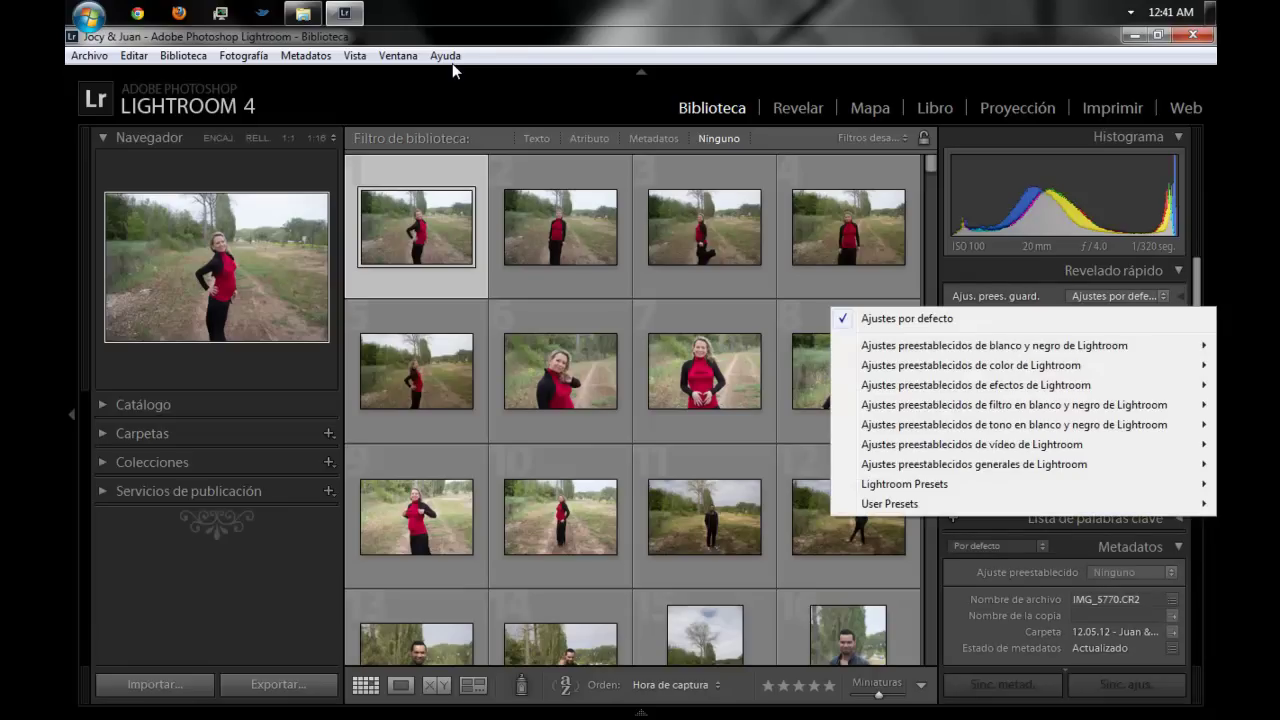
{"action": "key", "text": "Escape"}
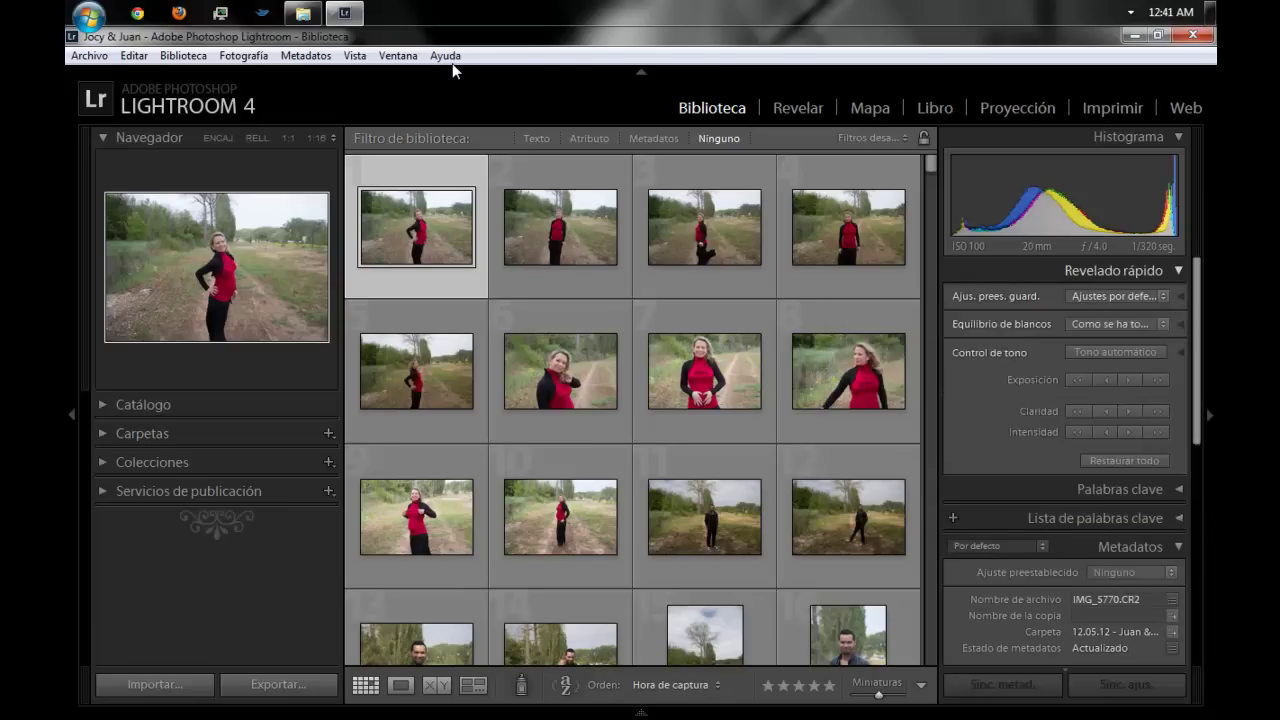
{"action": "left_click", "coordinate": [1178, 270]}
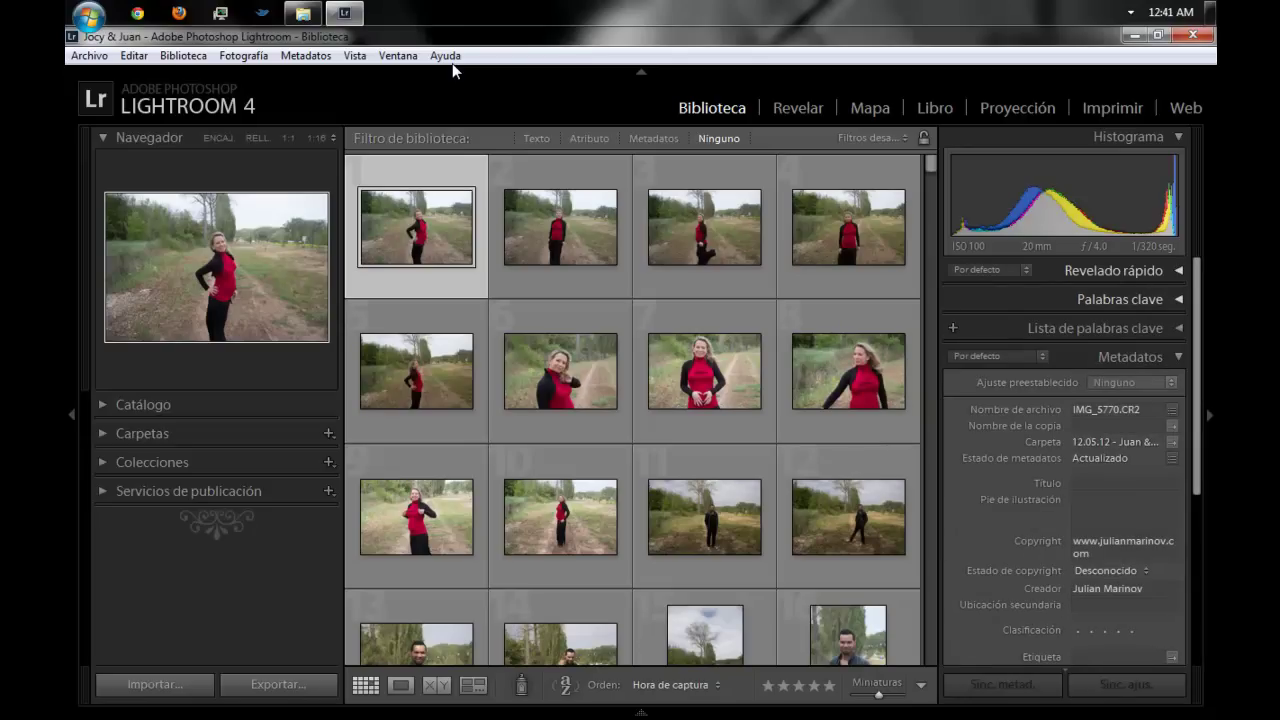
Expand the Palabras clave (Keywording) panel
{"action": "left_click", "coordinate": [1120, 299]}
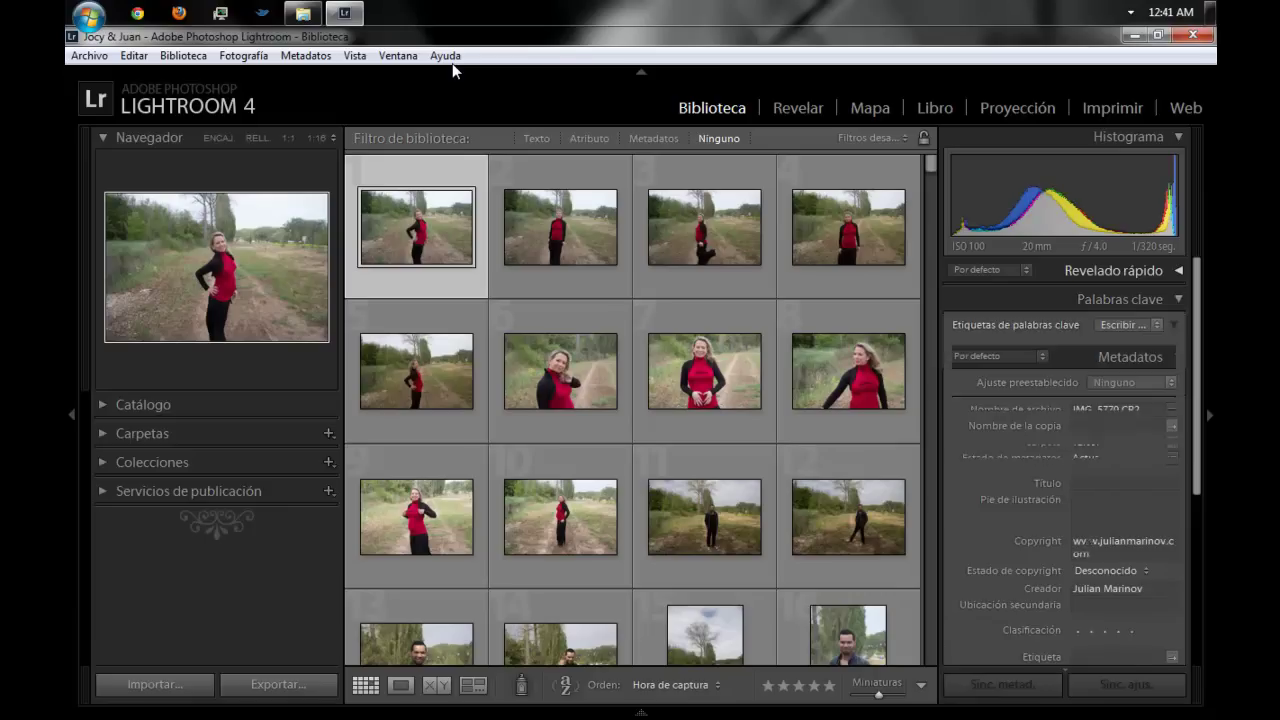
{"action": "key", "text": "ctrl+2"}
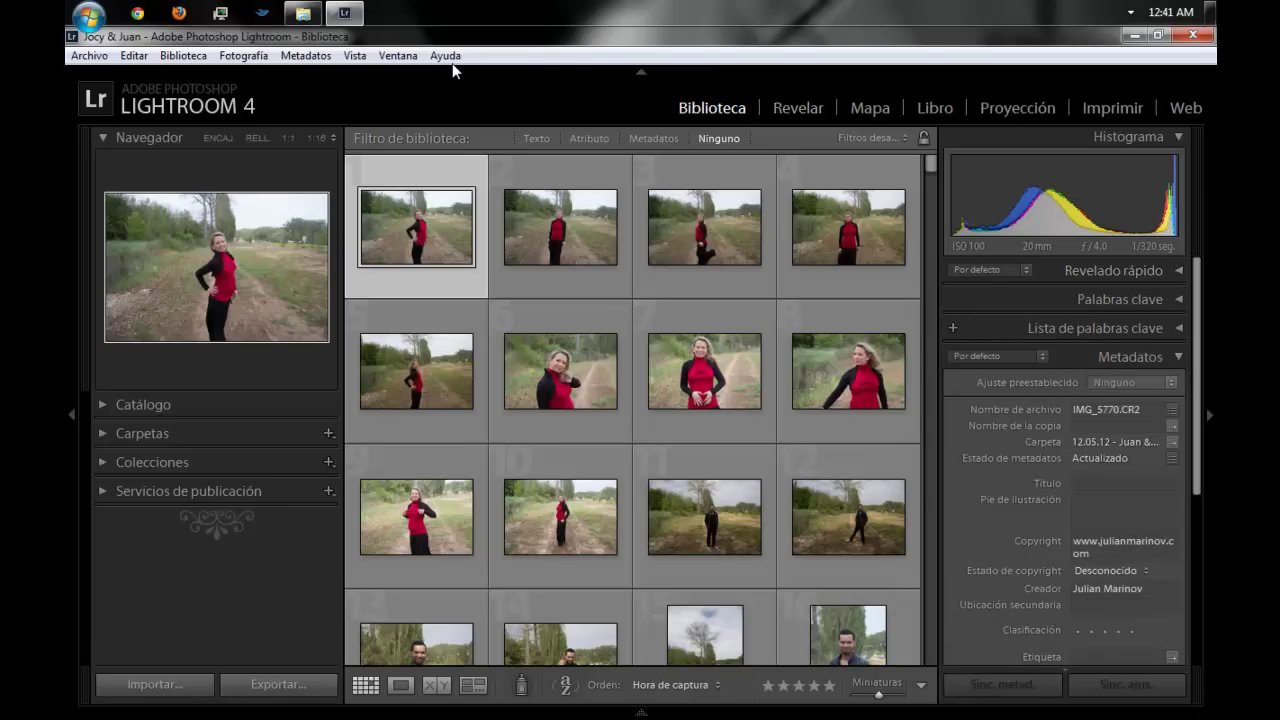
{"action": "key", "text": "ctrl+2"}
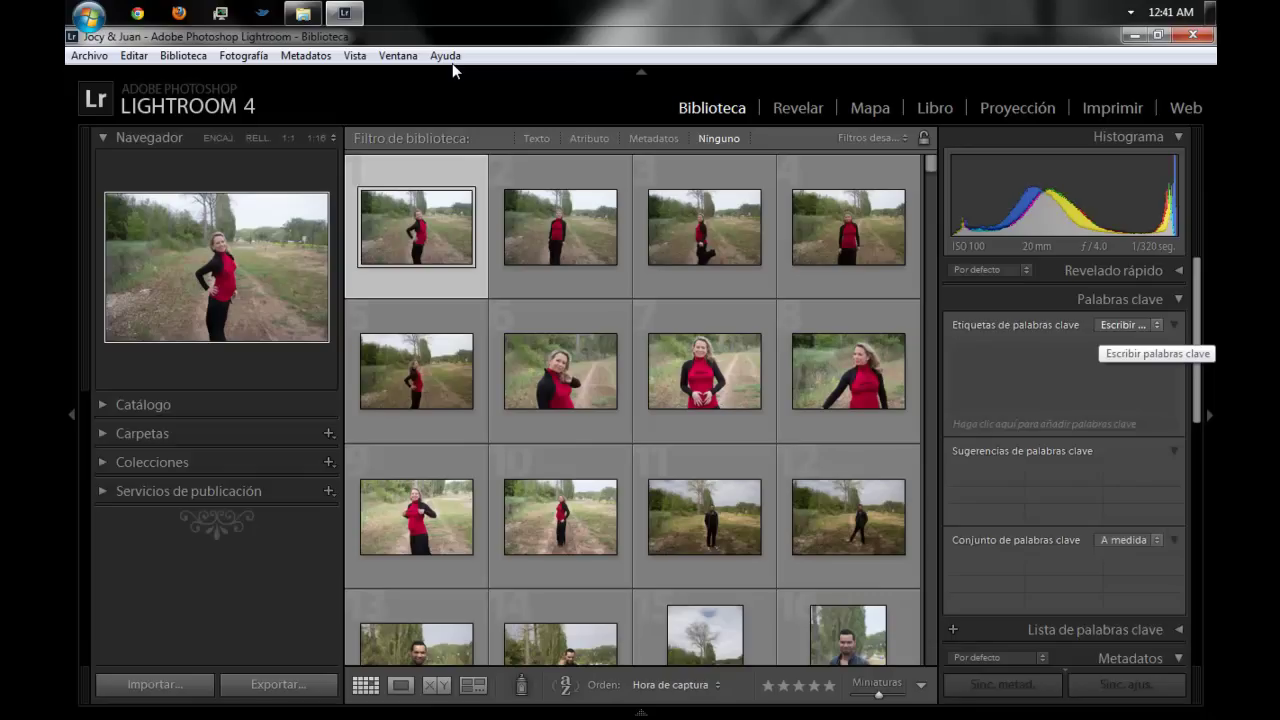
Tag IMG_5770 with the couple's names, sesión, burgos, españa, fuentes blancas, embarazada, and check the Keyword List
{"action": "left_click", "coordinate": [1128, 325]}
{"action": "key", "text": "Escape"}
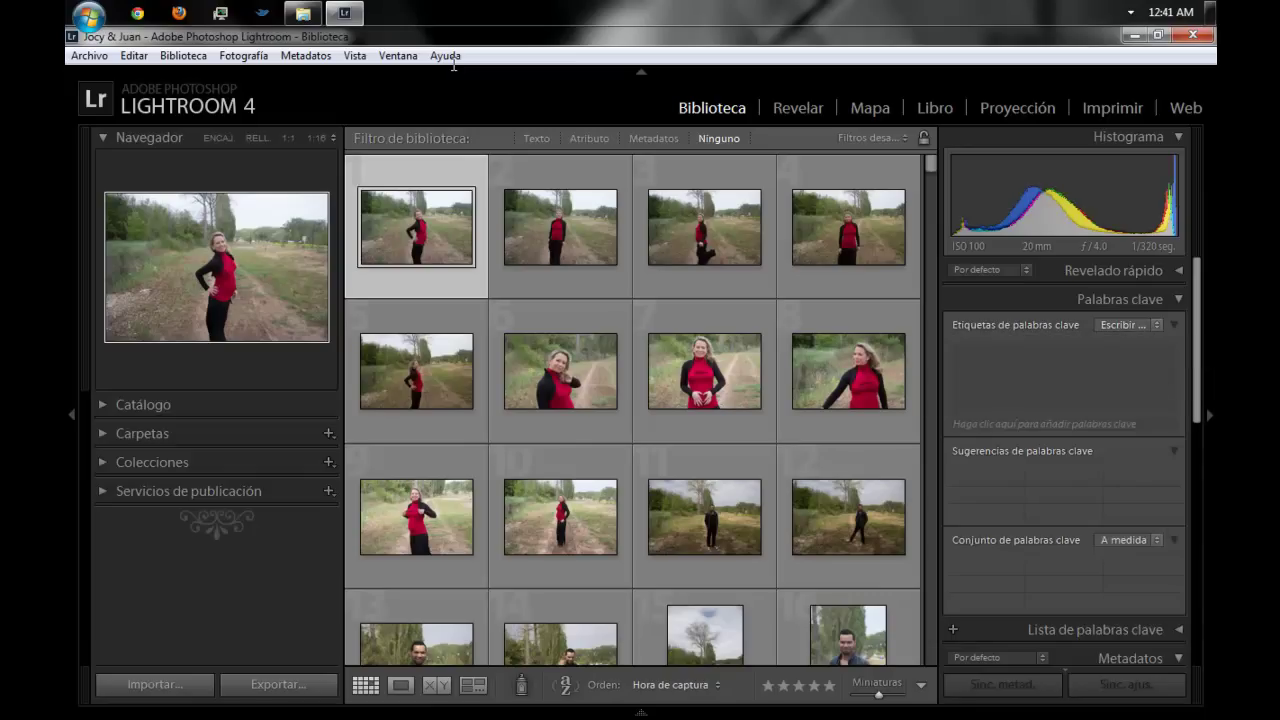
{"action": "key", "text": "ctrl+k"}
{"action": "type", "text": "uan, jocy, sesi"}
{"action": "key", "text": "alt+shift"}
{"action": "type", "text": "ónm"}
{"action": "key", "text": "BackSpace"}
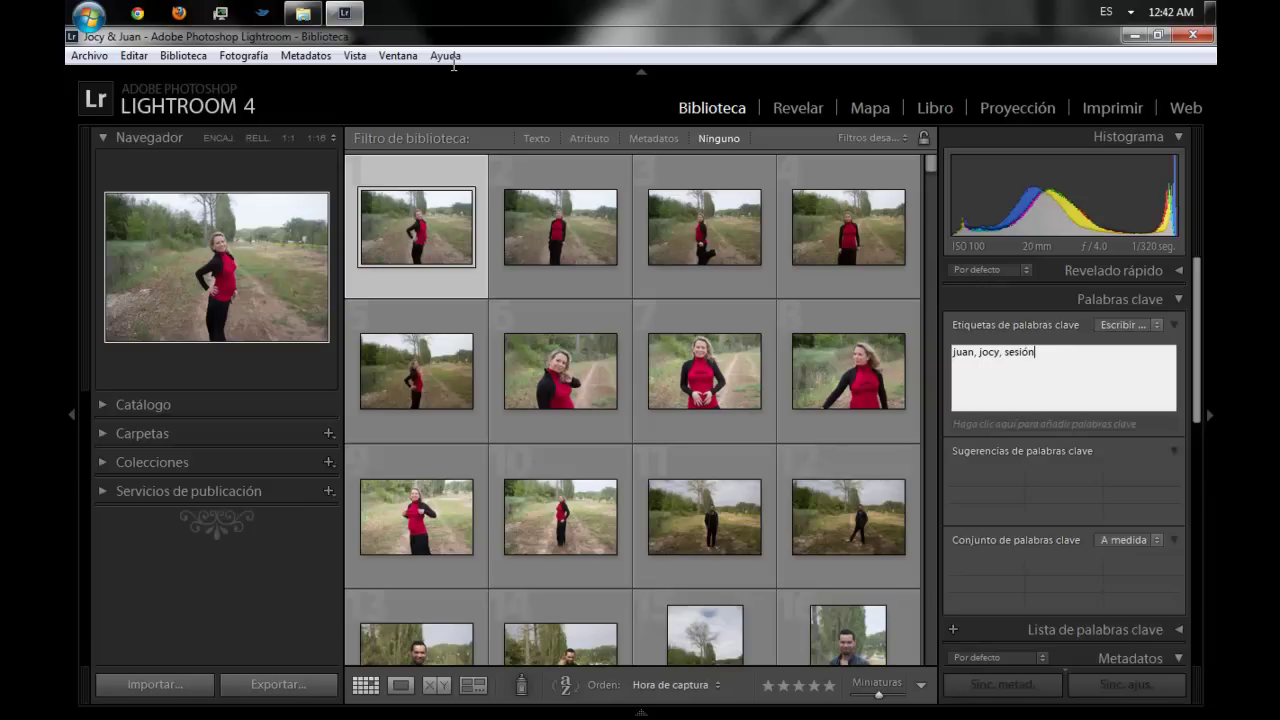
{"action": "type", "text": ", burgos, españa, "}
{"action": "type", "text": "fuentes blancas, "}
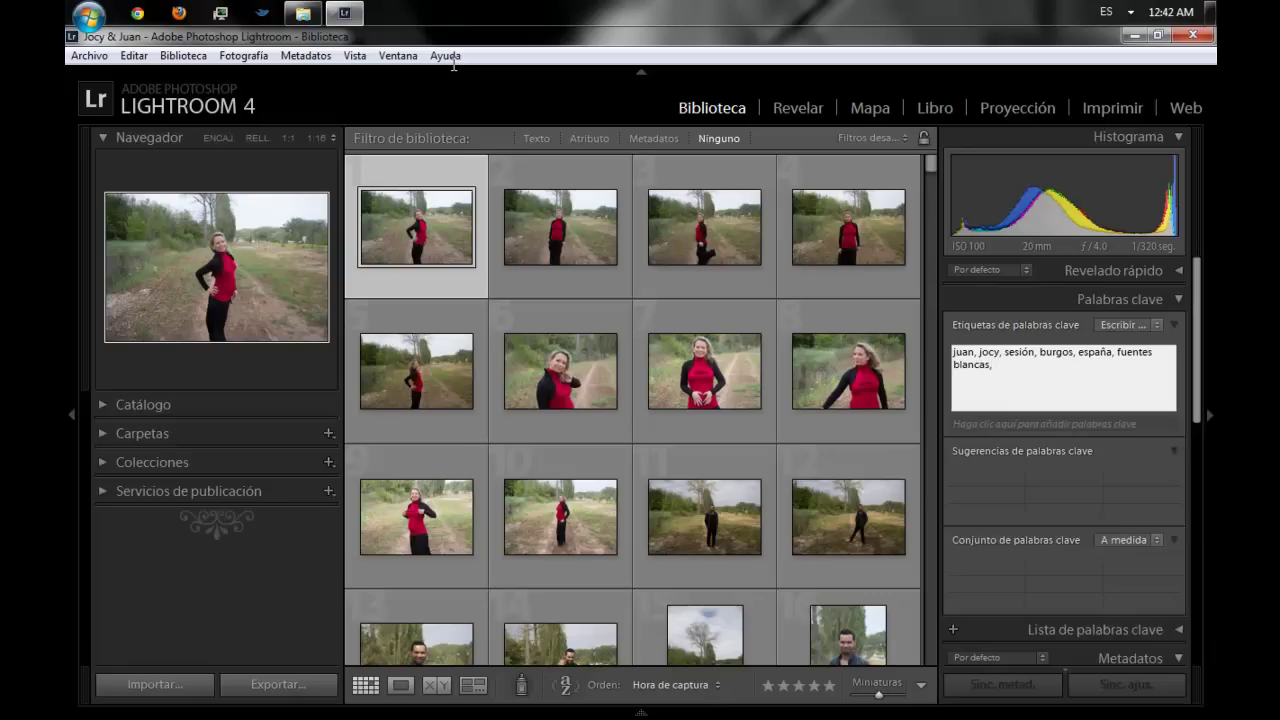
{"action": "type", "text": "embarazada,"}
{"action": "key", "text": "ctrl+2"}
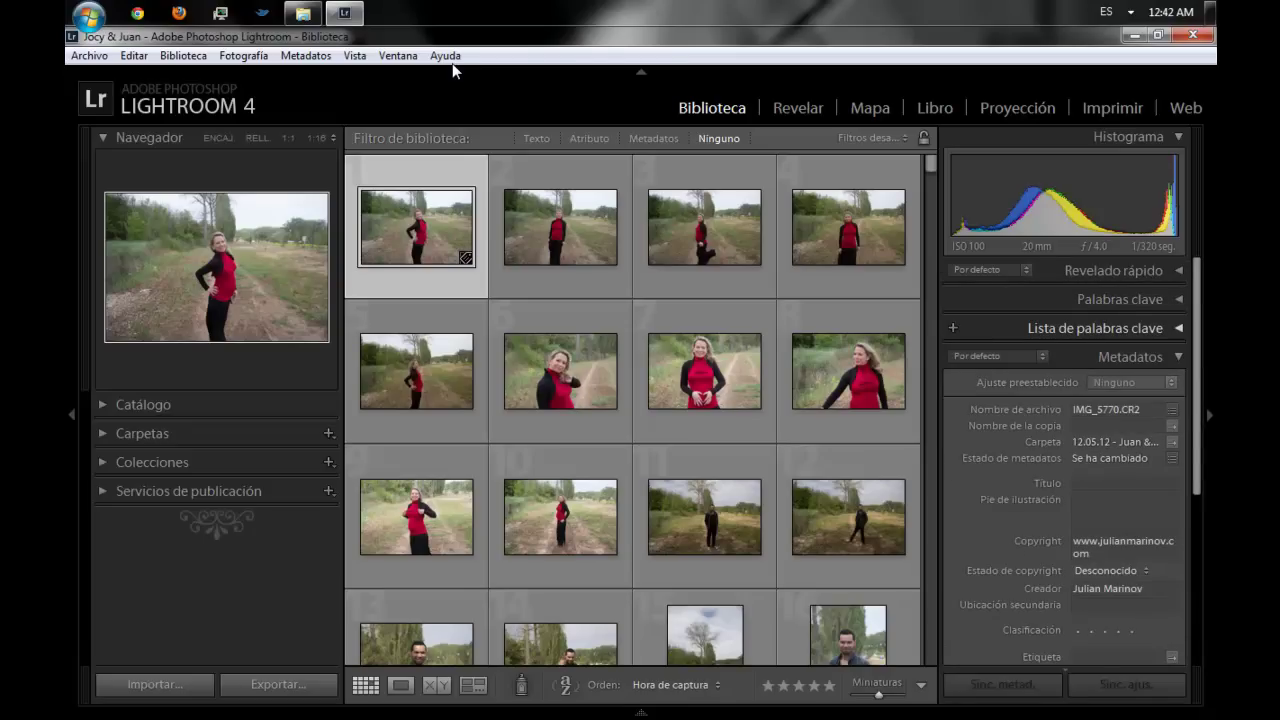
{"action": "key", "text": "ctrl+3"}
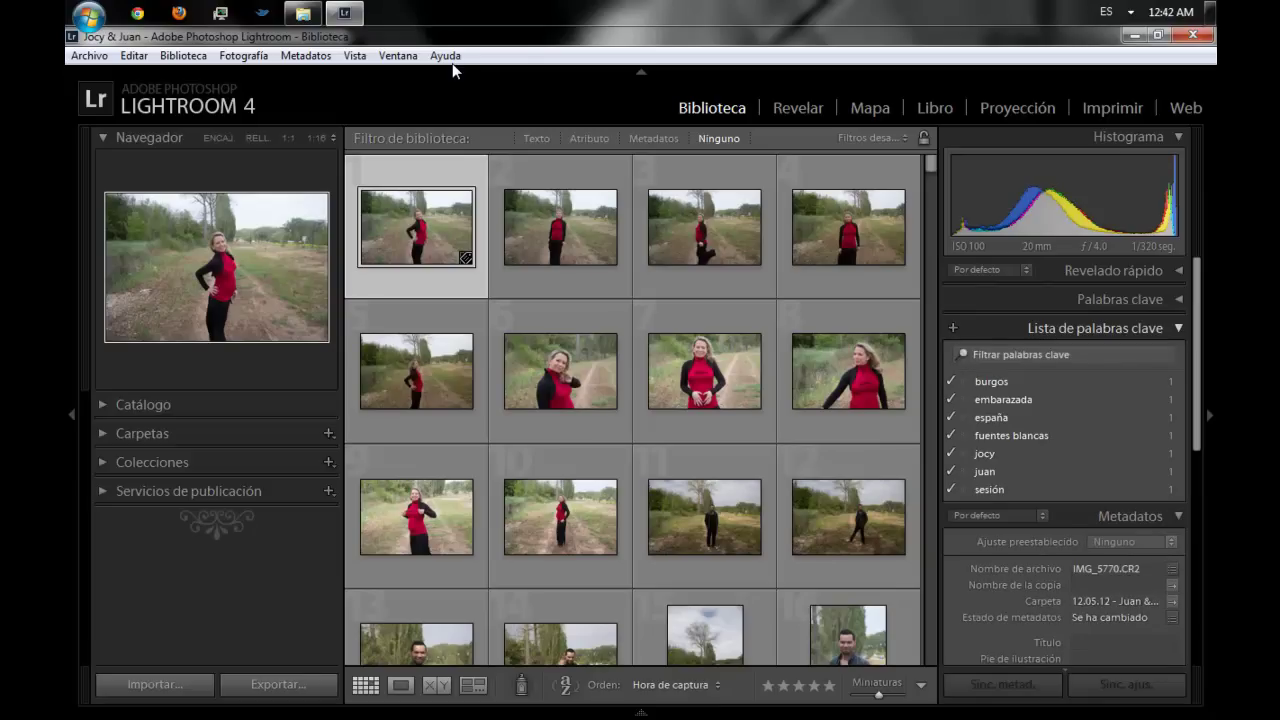
Collapse the Lista de palabras clave panel
{"action": "key", "text": "ctrl+3"}
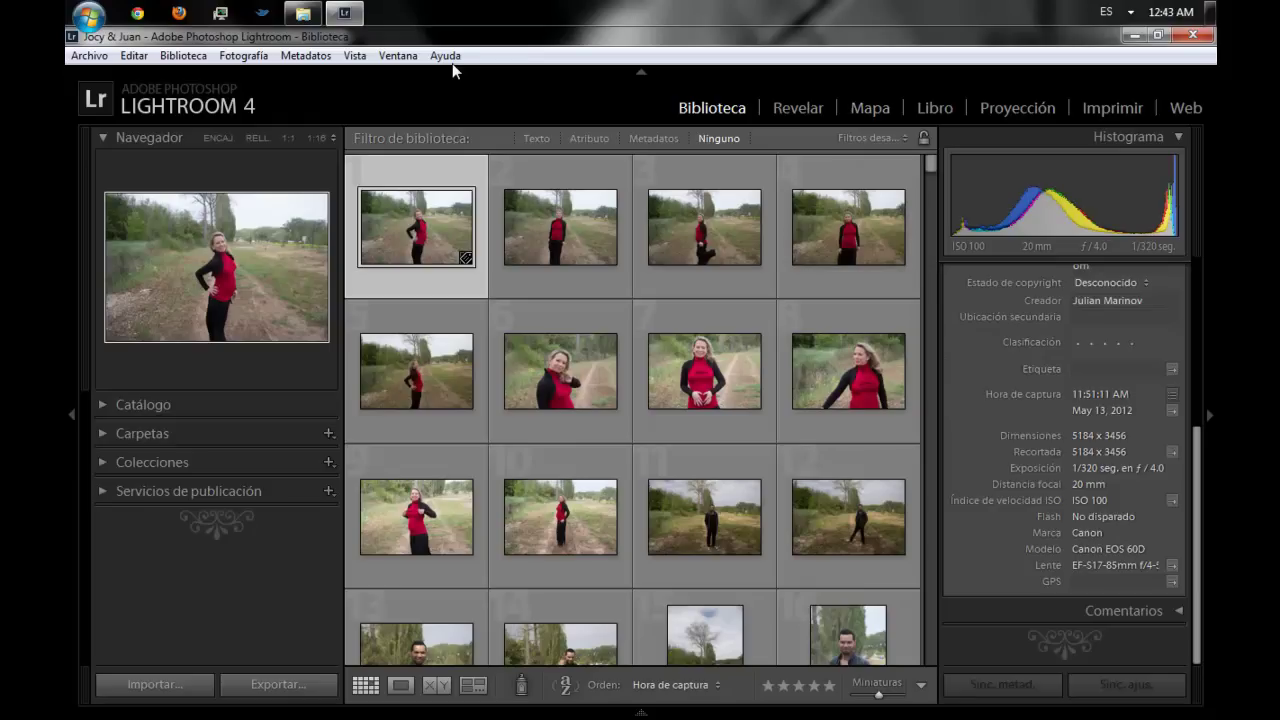
Step between the GPS and Comments fields in the metadata panel
{"action": "key", "text": "Tab"}
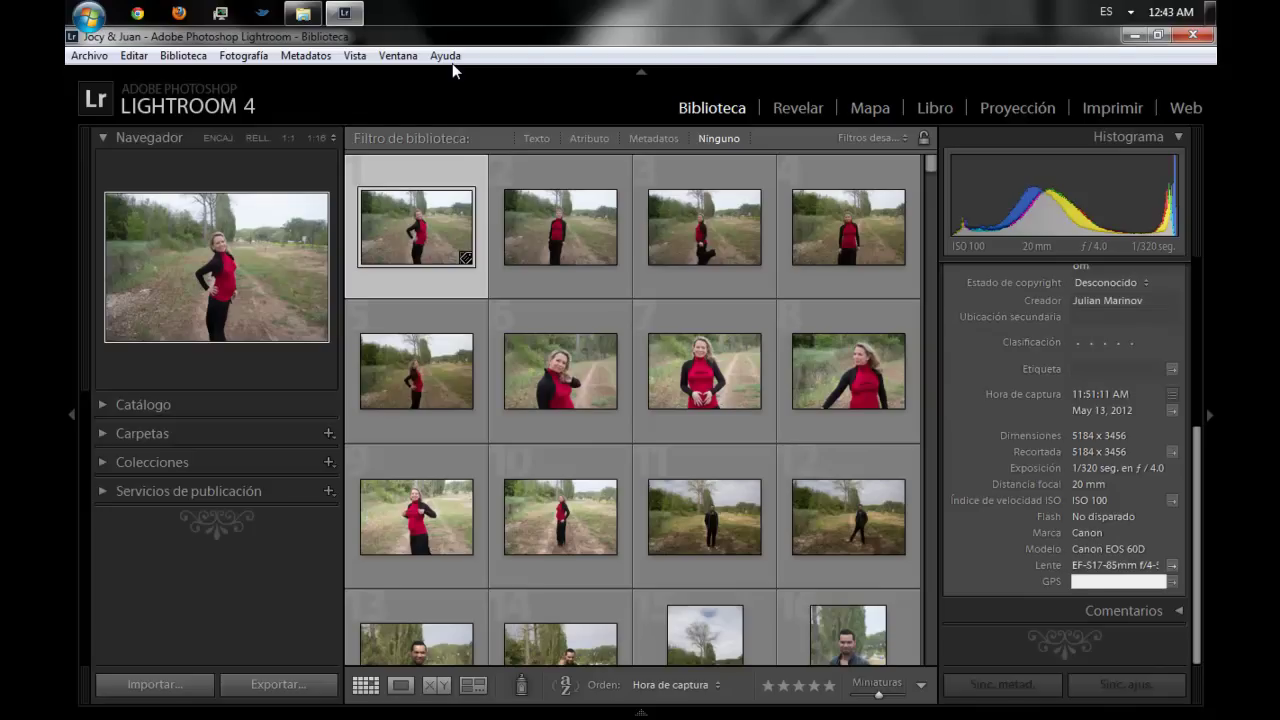
{"action": "key", "text": "Tab"}
{"action": "key", "text": "Tab"}
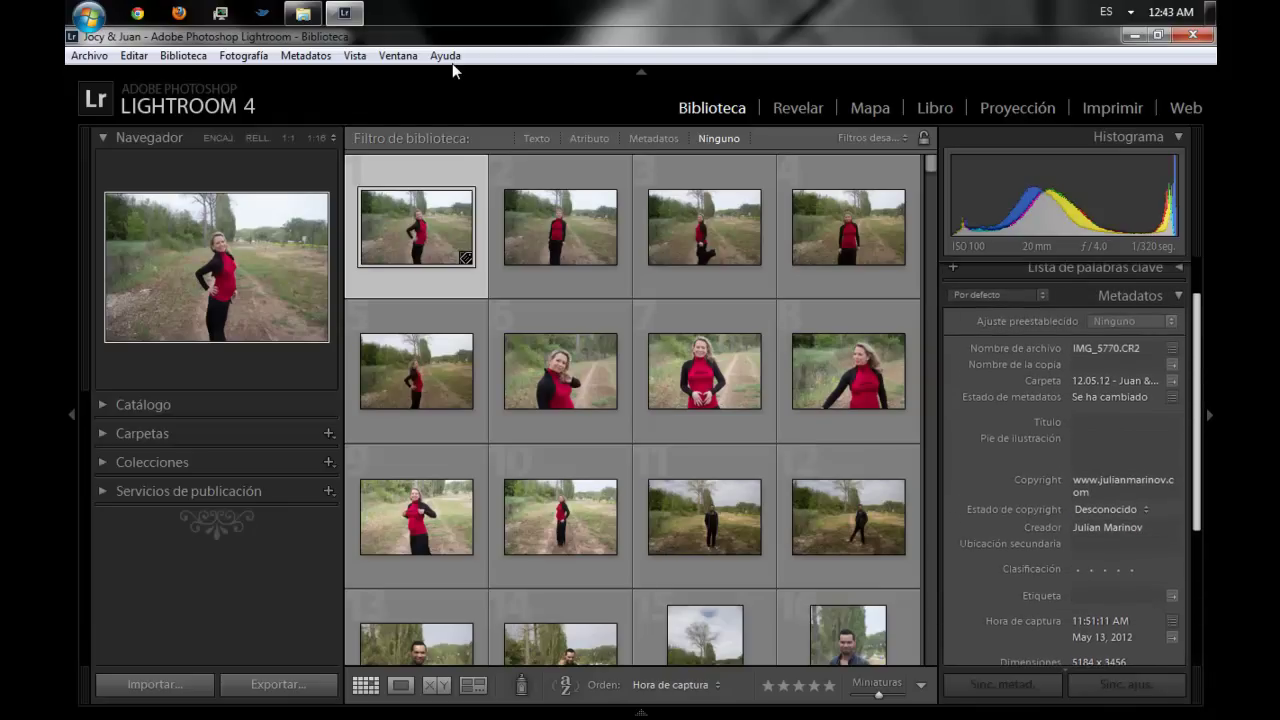
{"action": "key", "text": "Tab"}
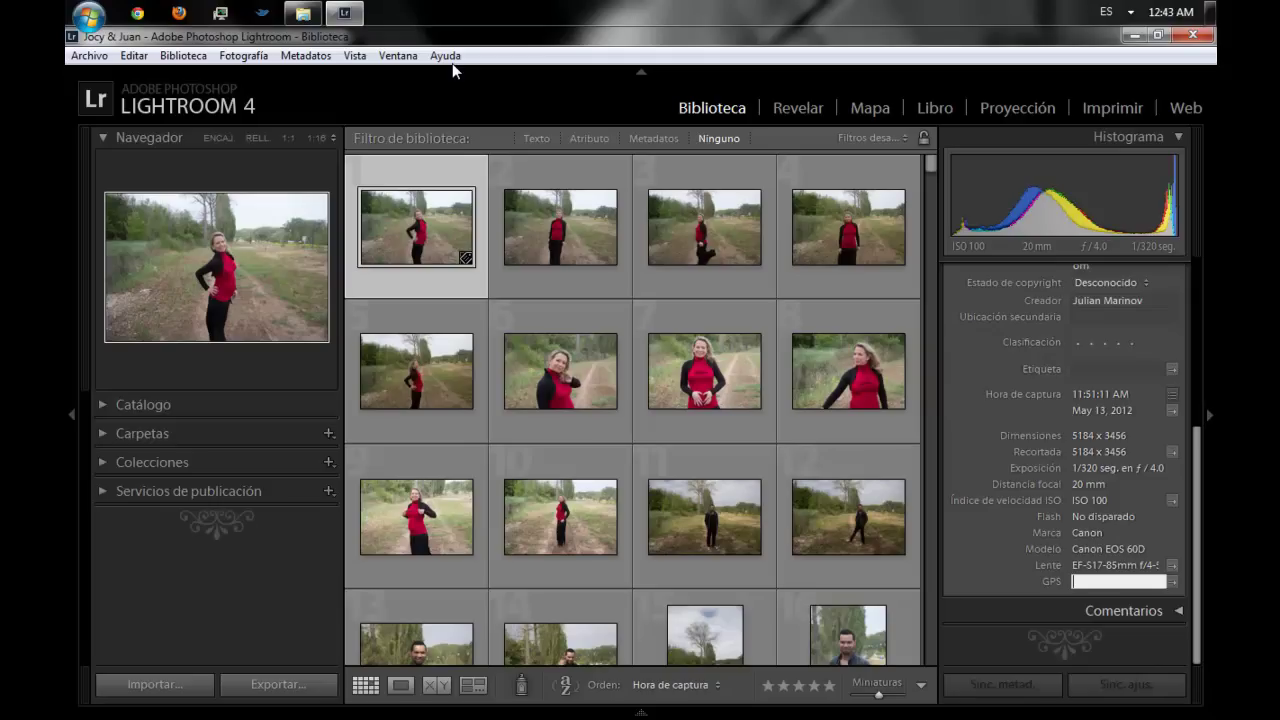
{"action": "key", "text": "Tab"}
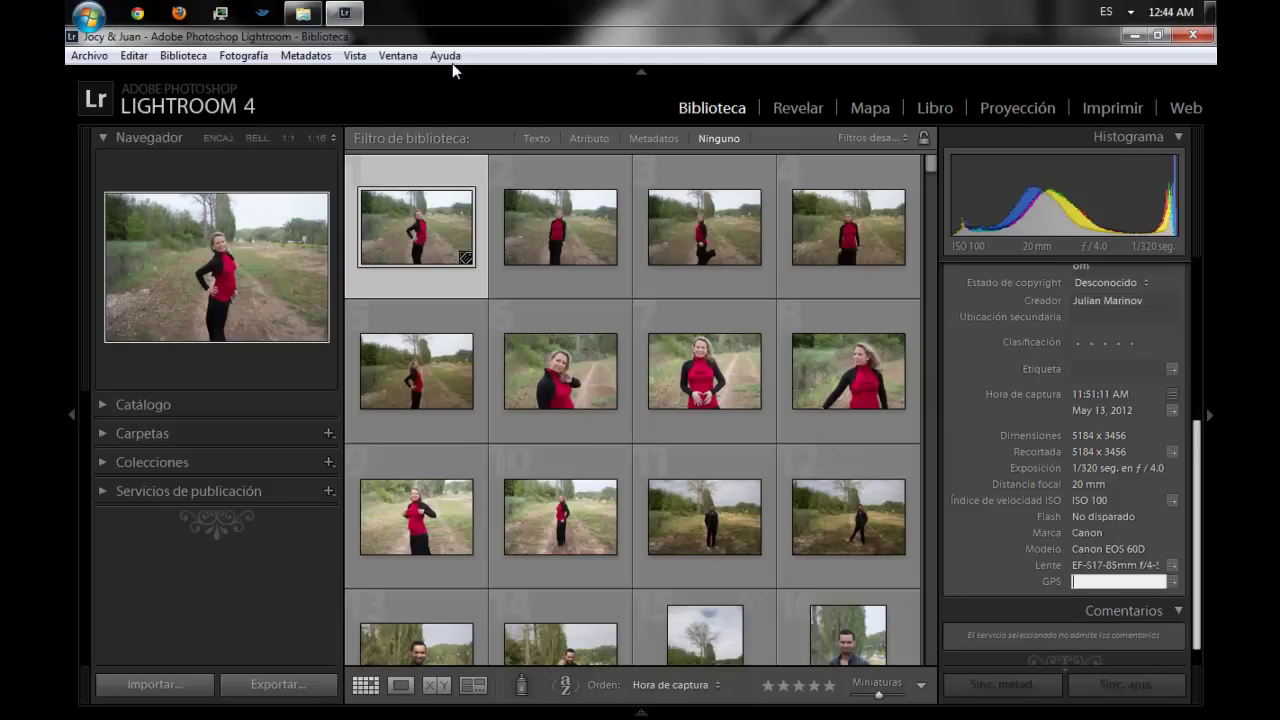
{"action": "key", "text": "Tab"}
Collapse the Metadata and Comments sections and select every photo in the grid
{"action": "key", "text": "ctrl+4"}
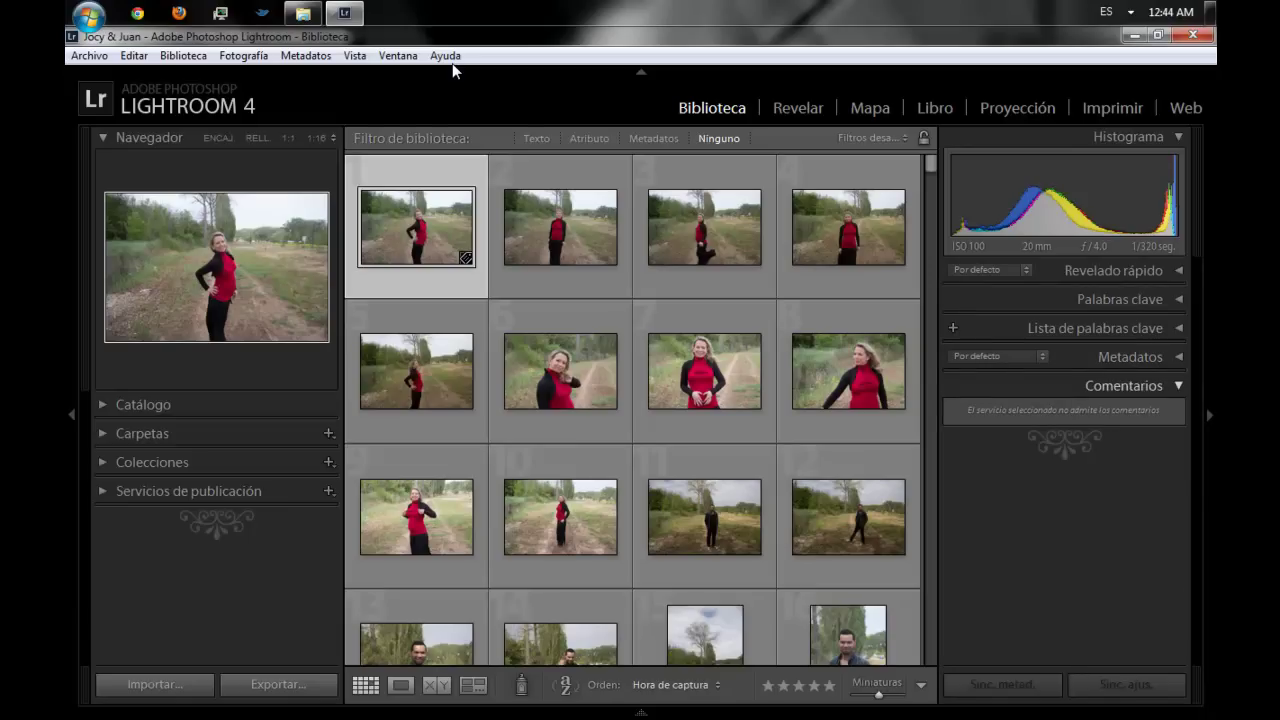
{"action": "key", "text": "ctrl+5"}
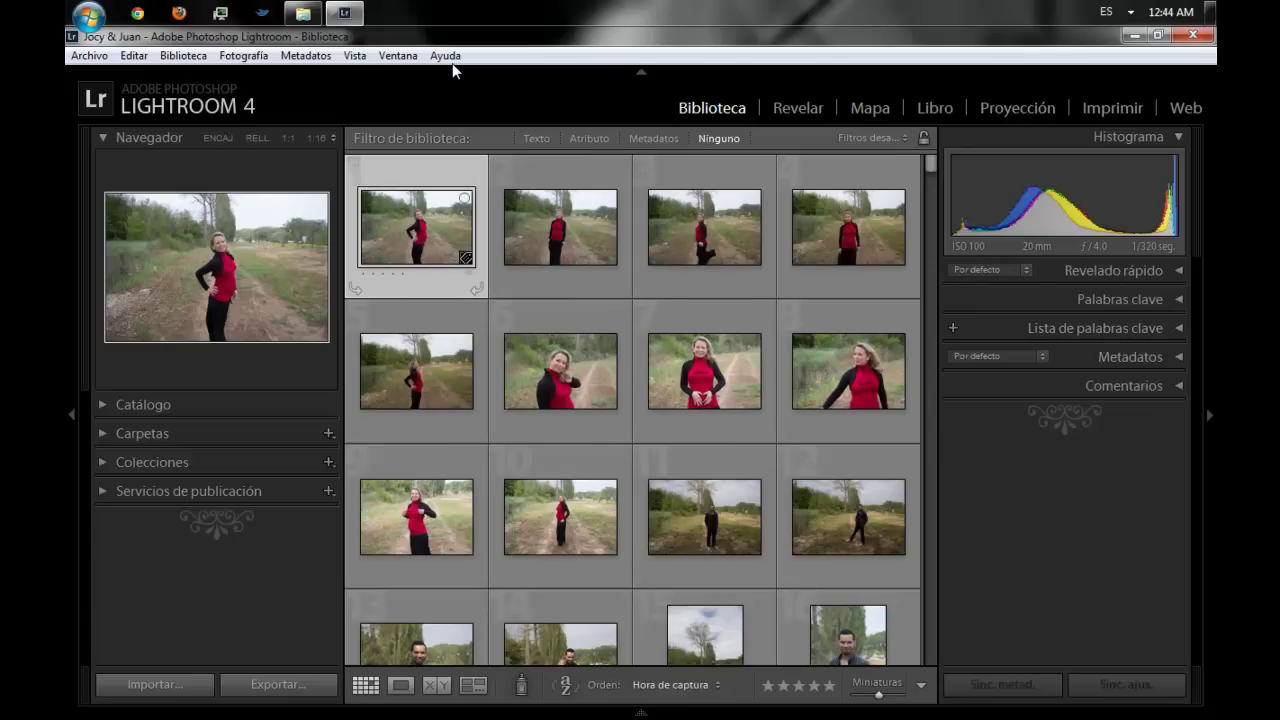
{"action": "key", "text": "ctrl+a"}
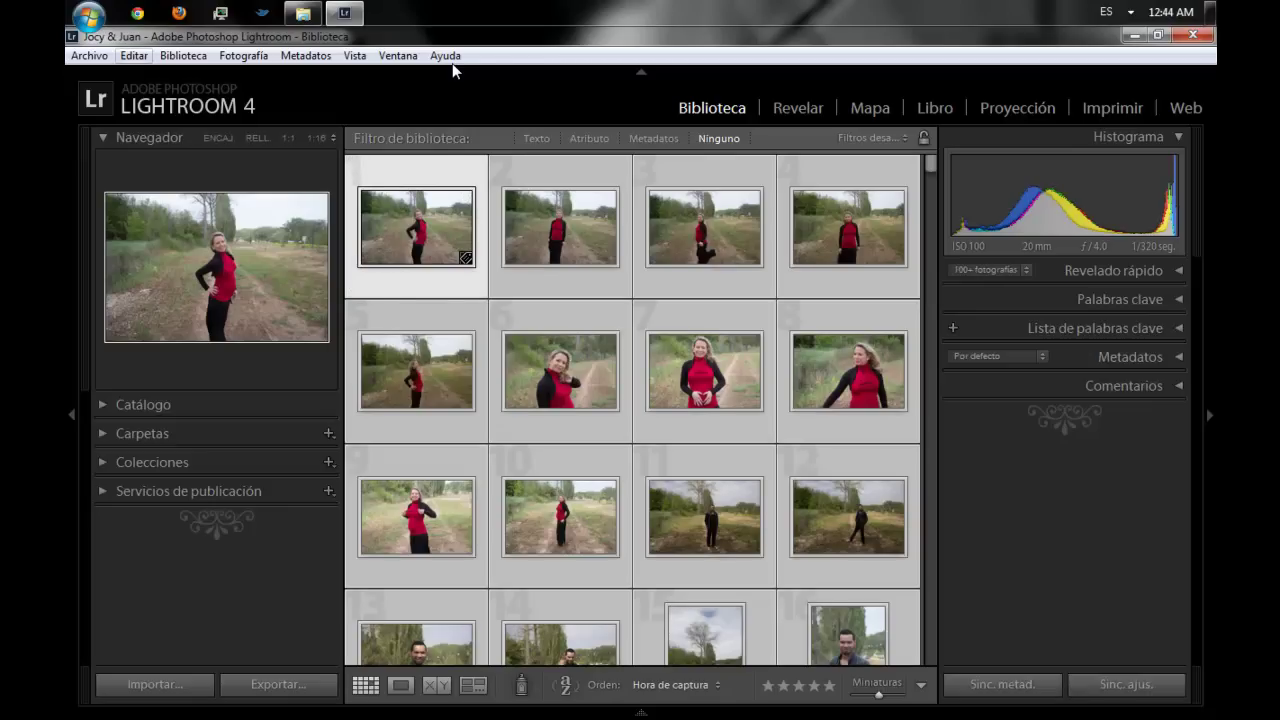
Browse the Editar and Metadatos menus, then bring up Sincronizar metadatos for the selection
{"action": "key", "text": "alt+e"}
{"action": "key", "text": "Right"}
{"action": "key", "text": "Right"}
{"action": "key", "text": "Right"}
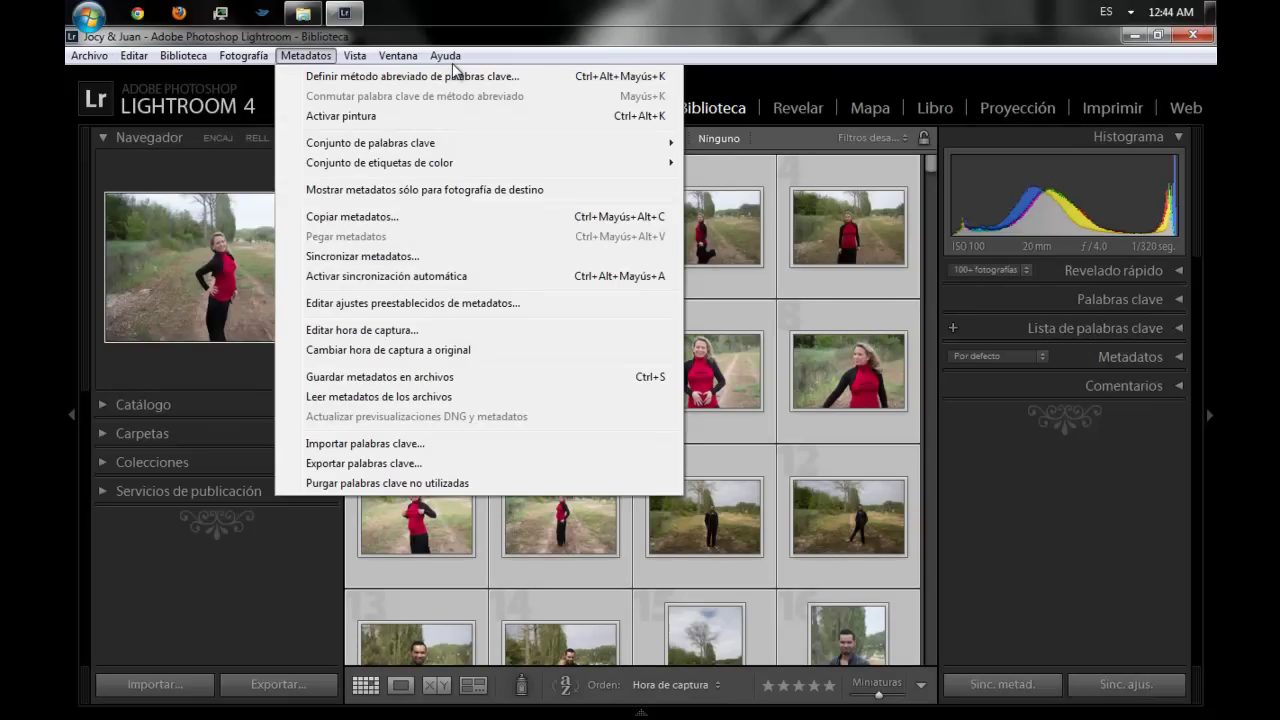
{"action": "key", "text": "alt+e"}
{"action": "key", "text": "Up"}
{"action": "key", "text": "Up"}
{"action": "key", "text": "Up"}
{"action": "key", "text": "Up"}
{"action": "key", "text": "Up"}
{"action": "key", "text": "Up"}
{"action": "key", "text": "Up"}
{"action": "key", "text": "Down"}
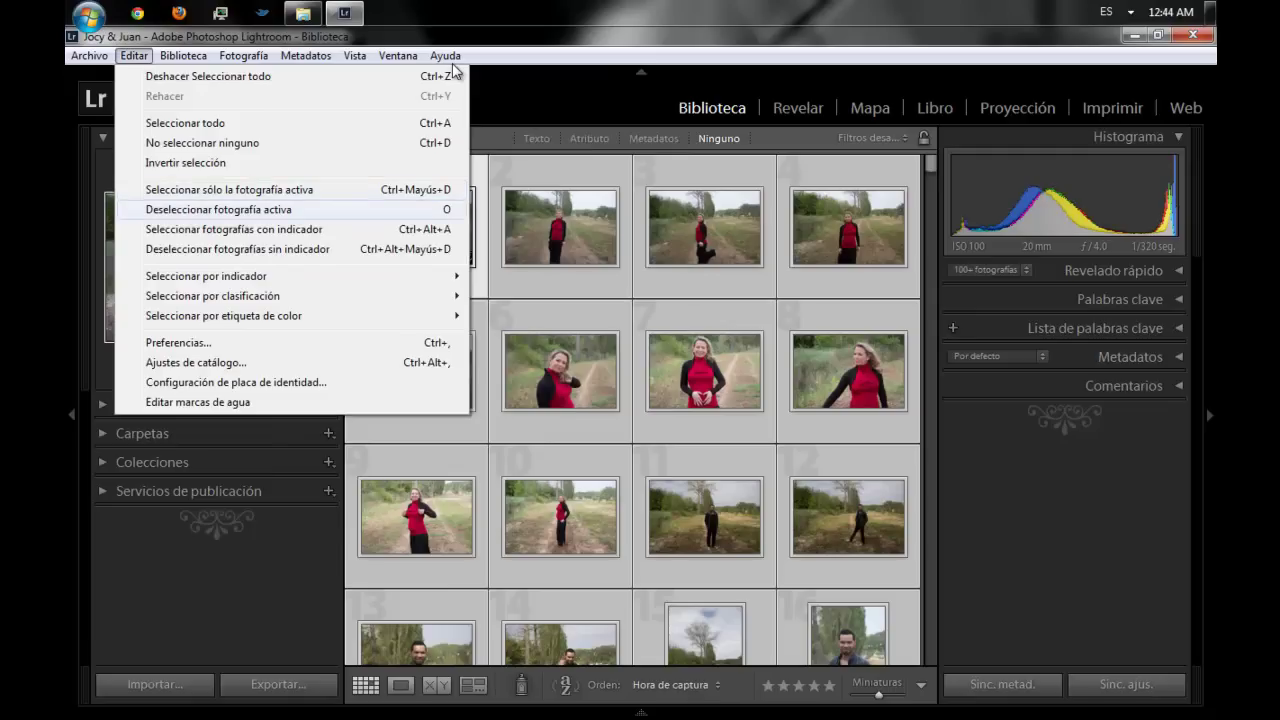
{"action": "key", "text": "Down"}
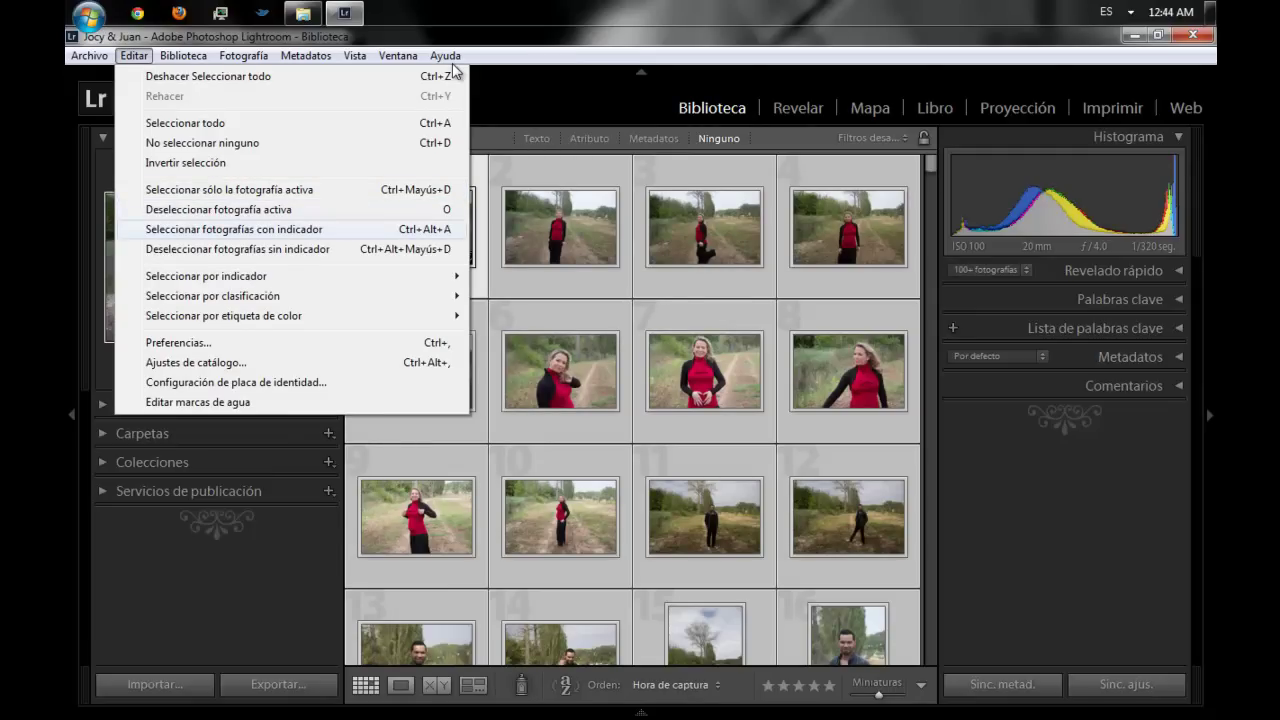
{"action": "key", "text": "Down"}
{"action": "key", "text": "Up"}
{"action": "key", "text": "Up"}
{"action": "key", "text": "Up"}
{"action": "key", "text": "Down"}
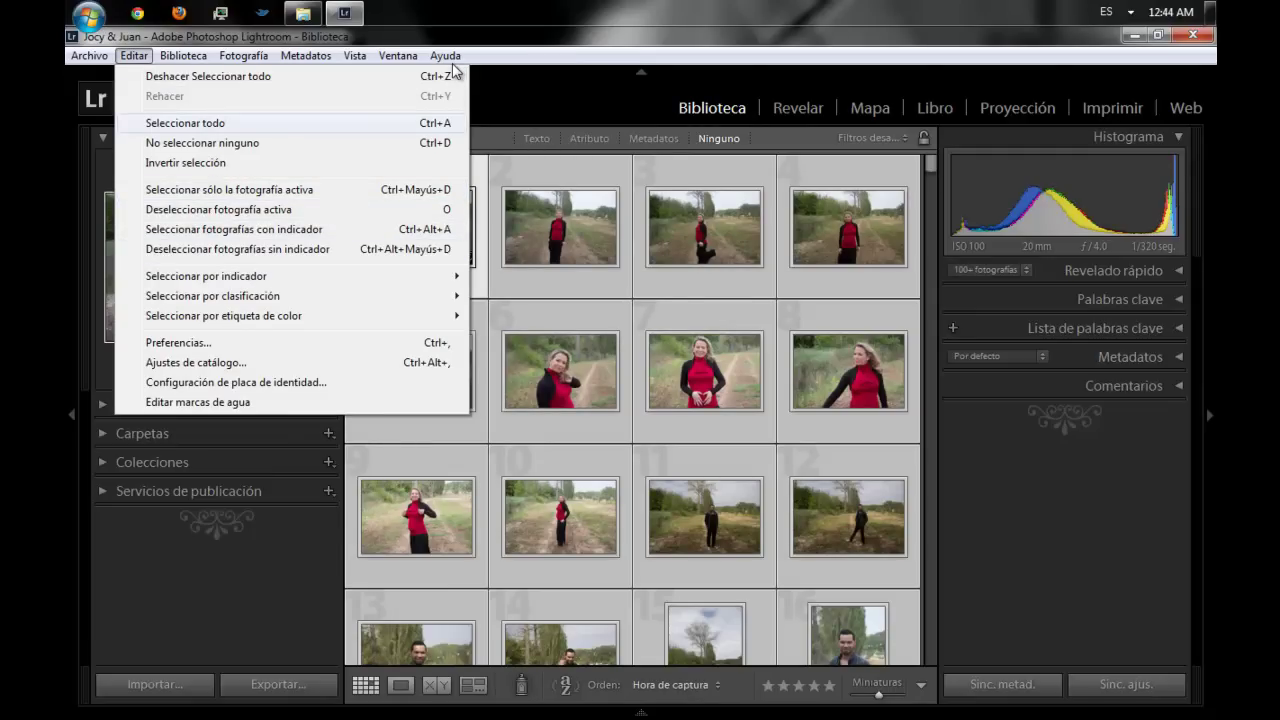
{"action": "key", "text": "Return"}
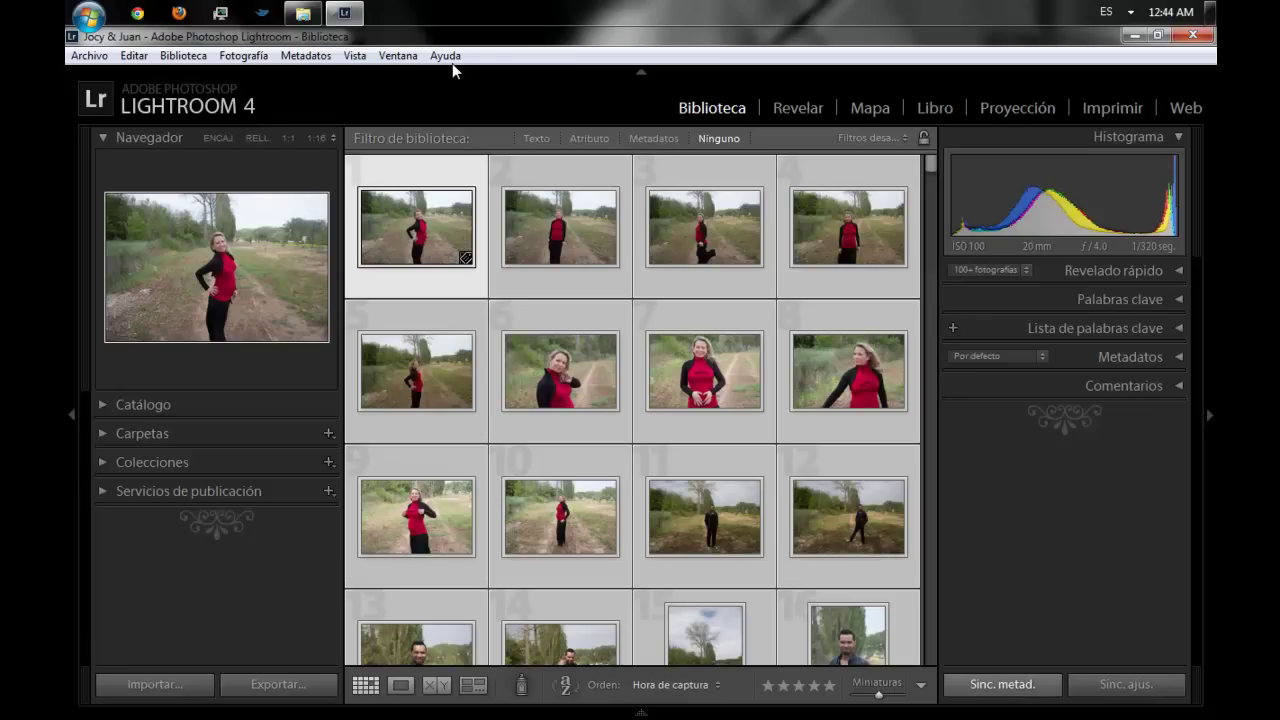
{"action": "key", "text": "ctrl+alt+shift+m"}
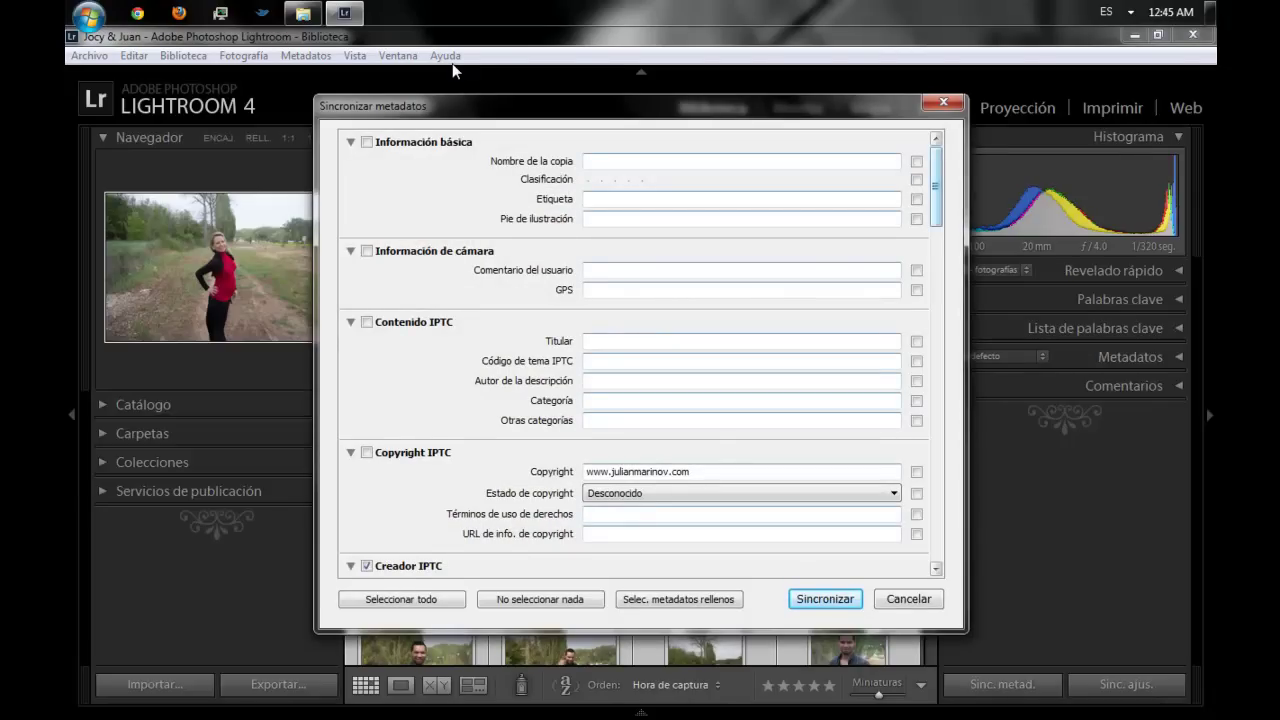
Review the Sincronizar metadatos fields and sync the active photo's metadata to all selected photos
{"action": "scroll", "coordinate": [453, 70], "scroll_direction": "down", "scroll_amount": 3}
{"action": "scroll", "coordinate": [453, 70], "scroll_direction": "down", "scroll_amount": 1}
{"action": "scroll", "coordinate": [453, 70], "scroll_direction": "down", "scroll_amount": 1}
{"action": "scroll", "coordinate": [453, 70], "scroll_direction": "down", "scroll_amount": 1}
{"action": "scroll", "coordinate": [453, 70], "scroll_direction": "down", "scroll_amount": 1}
{"action": "scroll", "coordinate": [453, 70], "scroll_direction": "down", "scroll_amount": 4}
{"action": "scroll", "coordinate": [453, 70], "scroll_direction": "down", "scroll_amount": 4}
{"action": "scroll", "coordinate": [453, 70], "scroll_direction": "down", "scroll_amount": 5}
{"action": "scroll", "coordinate": [453, 70], "scroll_direction": "down", "scroll_amount": 5}
{"action": "scroll", "coordinate": [453, 70], "scroll_direction": "down", "scroll_amount": 4}
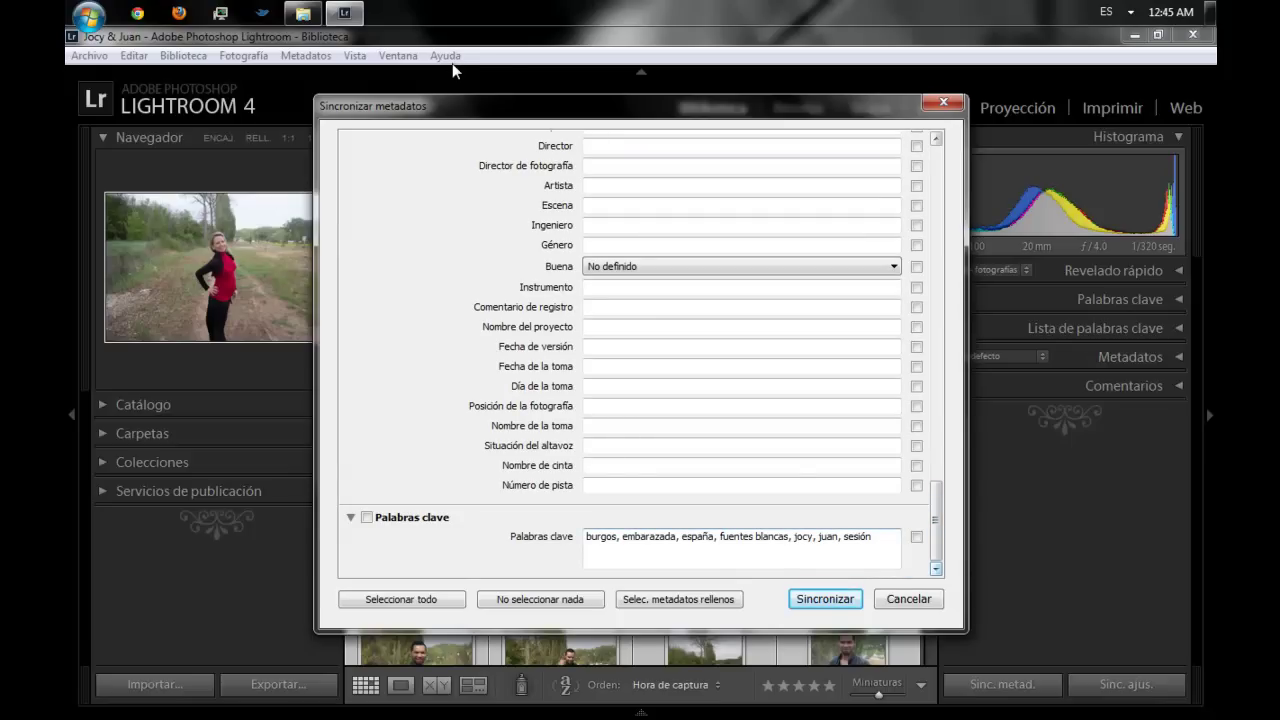
{"action": "key", "text": "Return"}
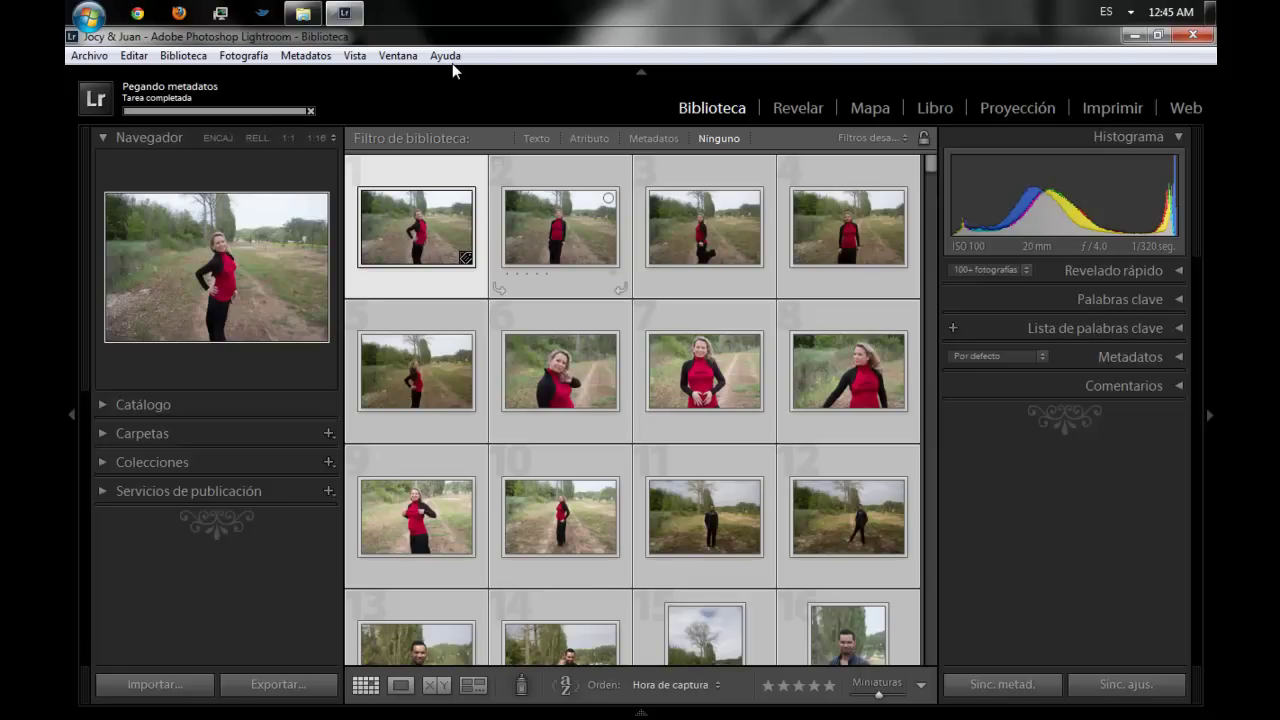
Select only the second thumbnail, then open and dismiss the toolbar options list
{"action": "left_click", "coordinate": [560, 228]}
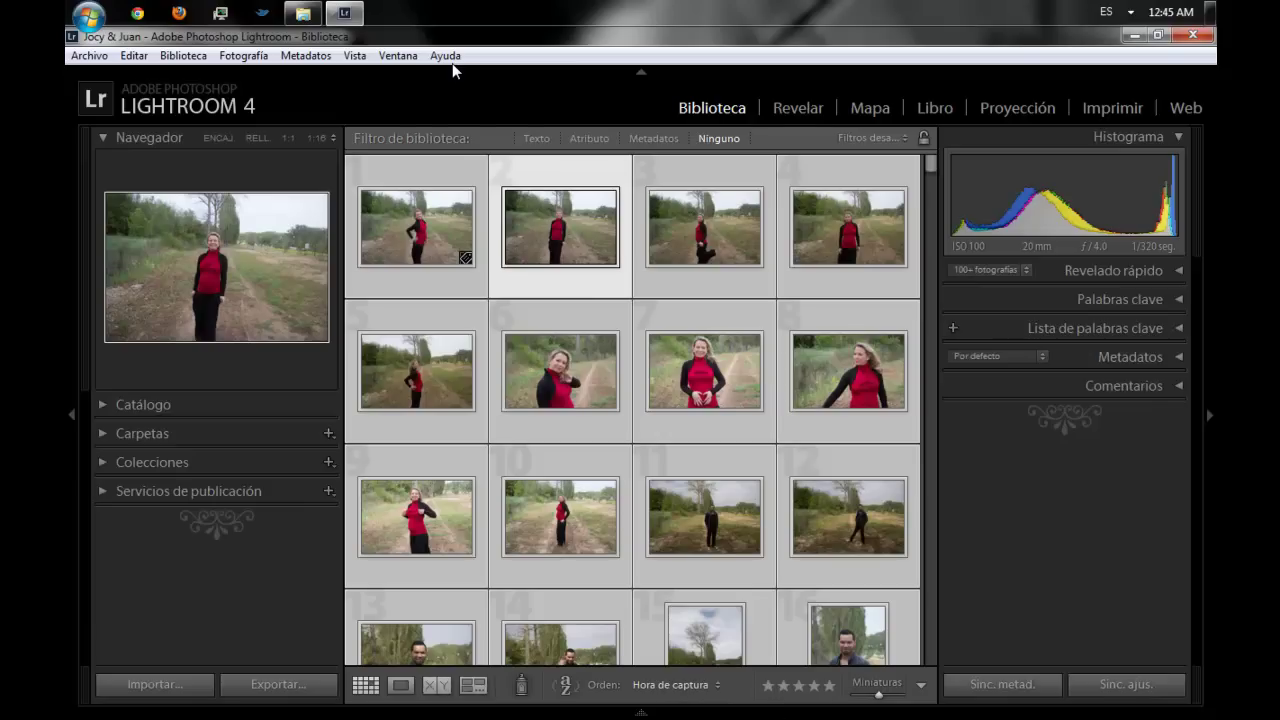
{"action": "left_click", "coordinate": [920, 685]}
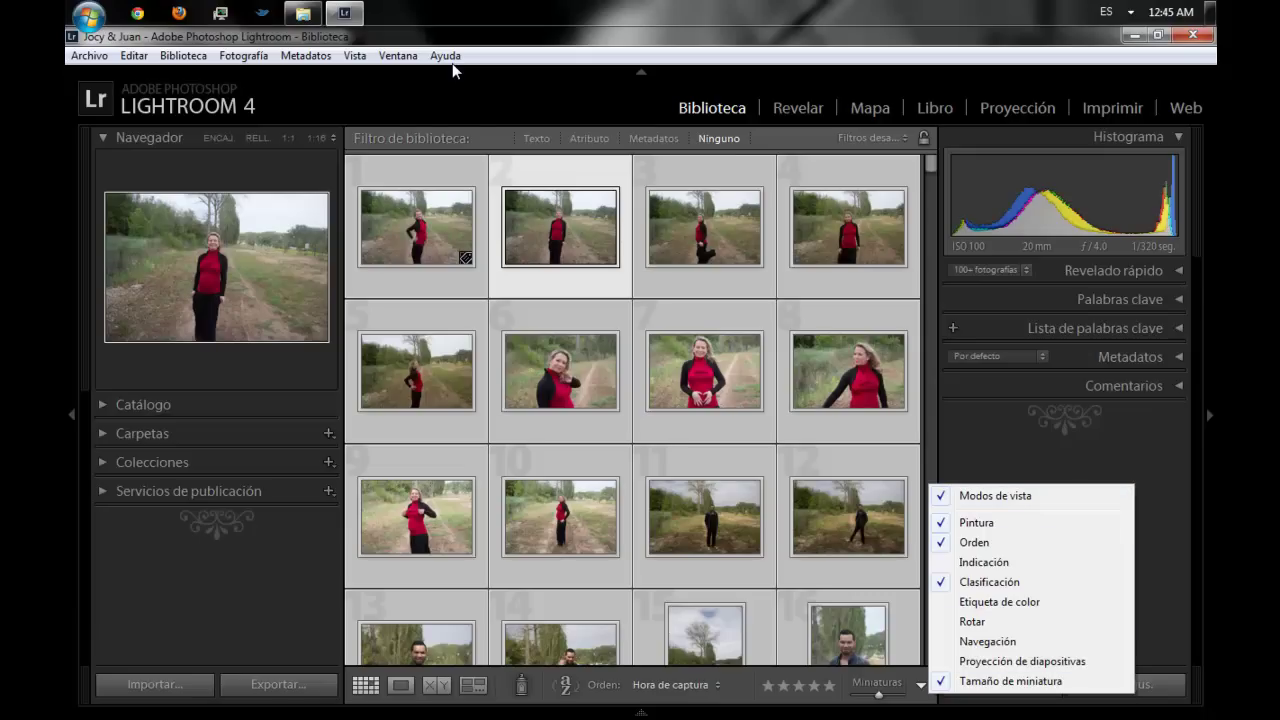
{"action": "key", "text": "Escape"}
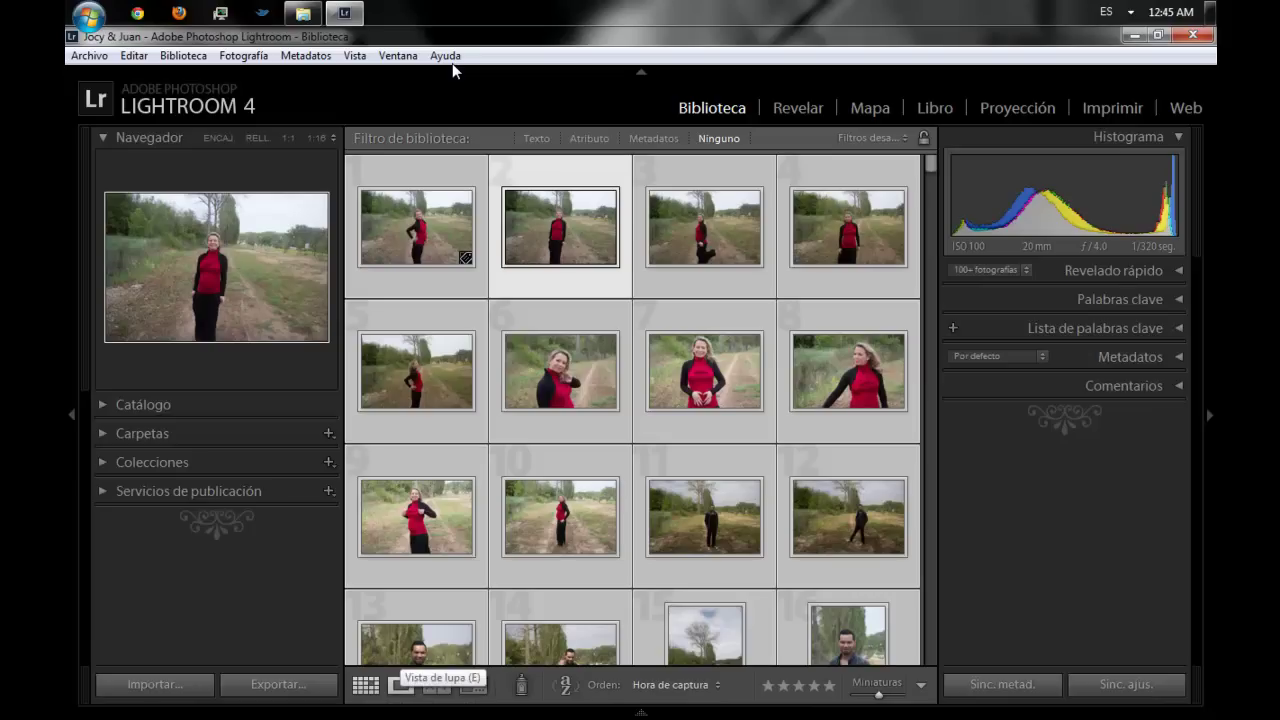
Show IMG_5771.CR2 in Loupe view with side panels and top bar hidden, filmstrip visible
{"action": "key", "text": "e"}
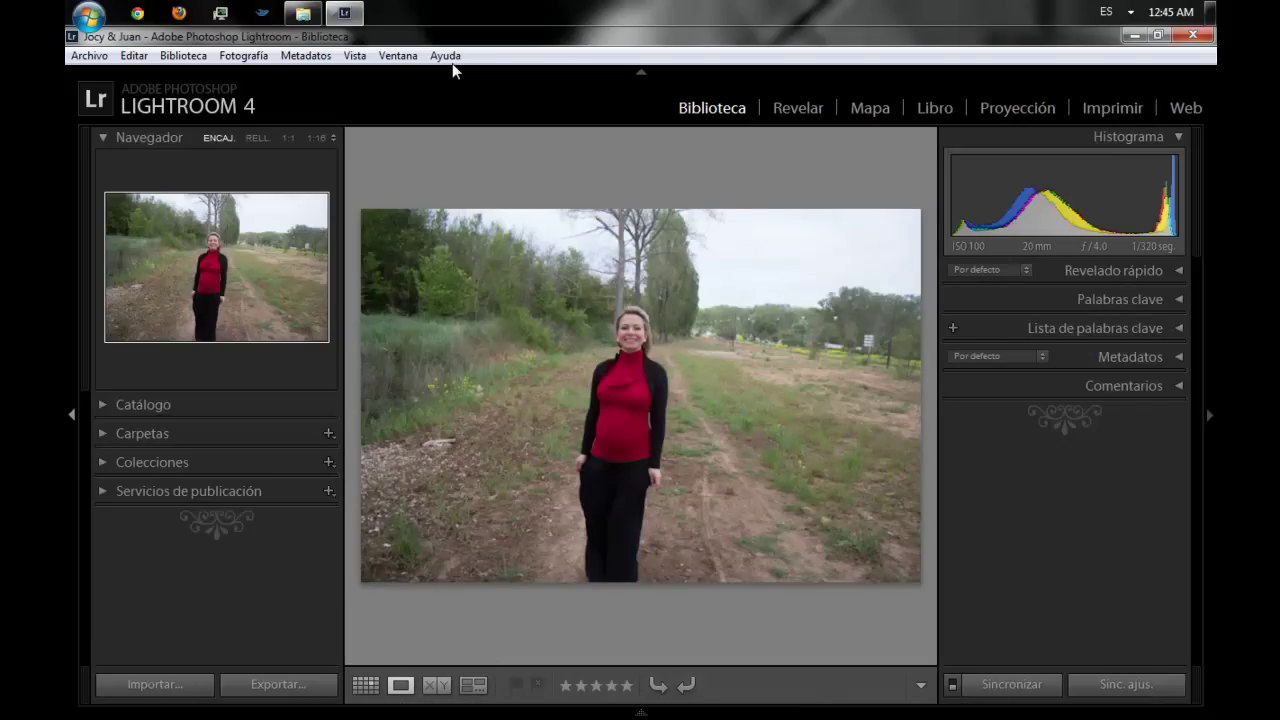
{"action": "key", "text": "F7"}
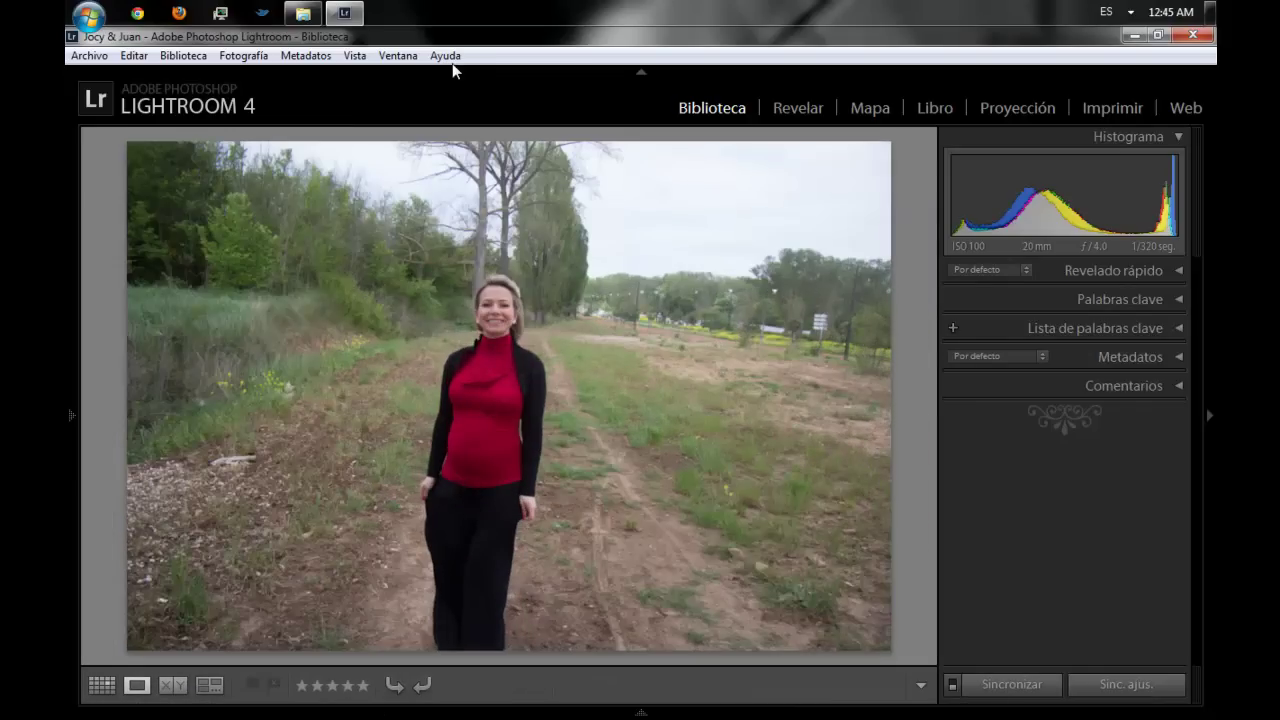
{"action": "key", "text": "F5"}
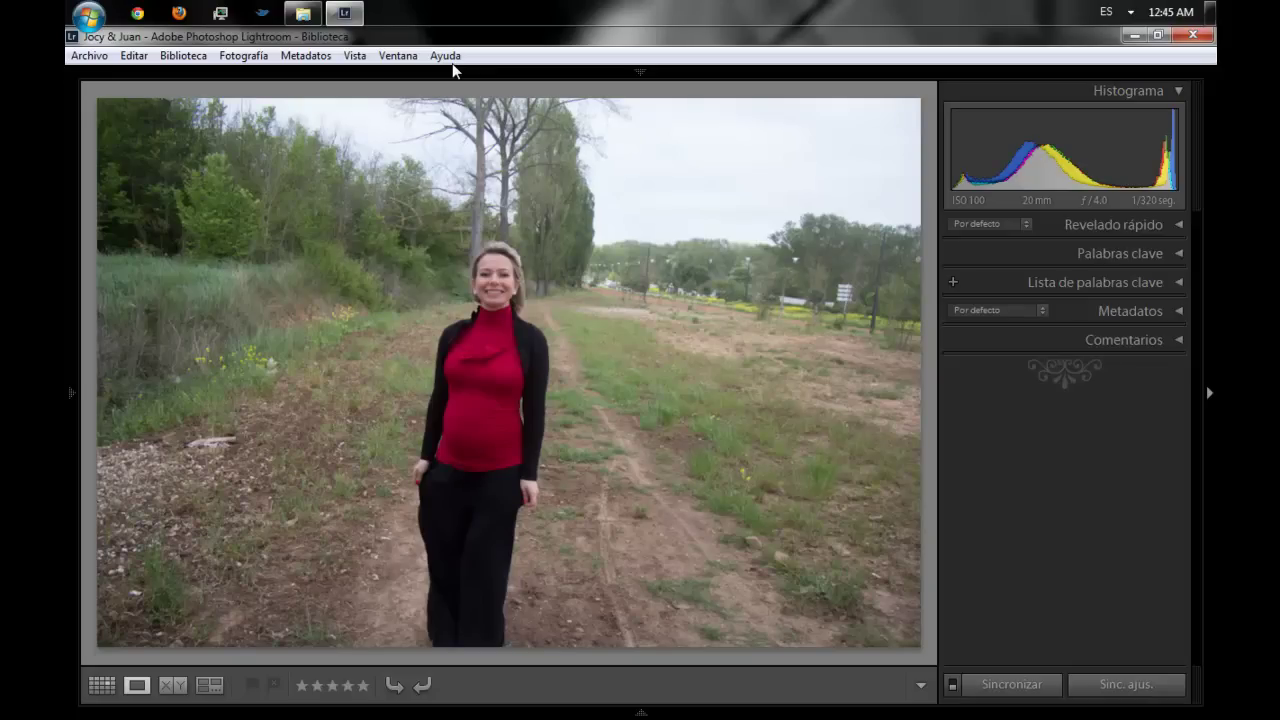
{"action": "key", "text": "F8"}
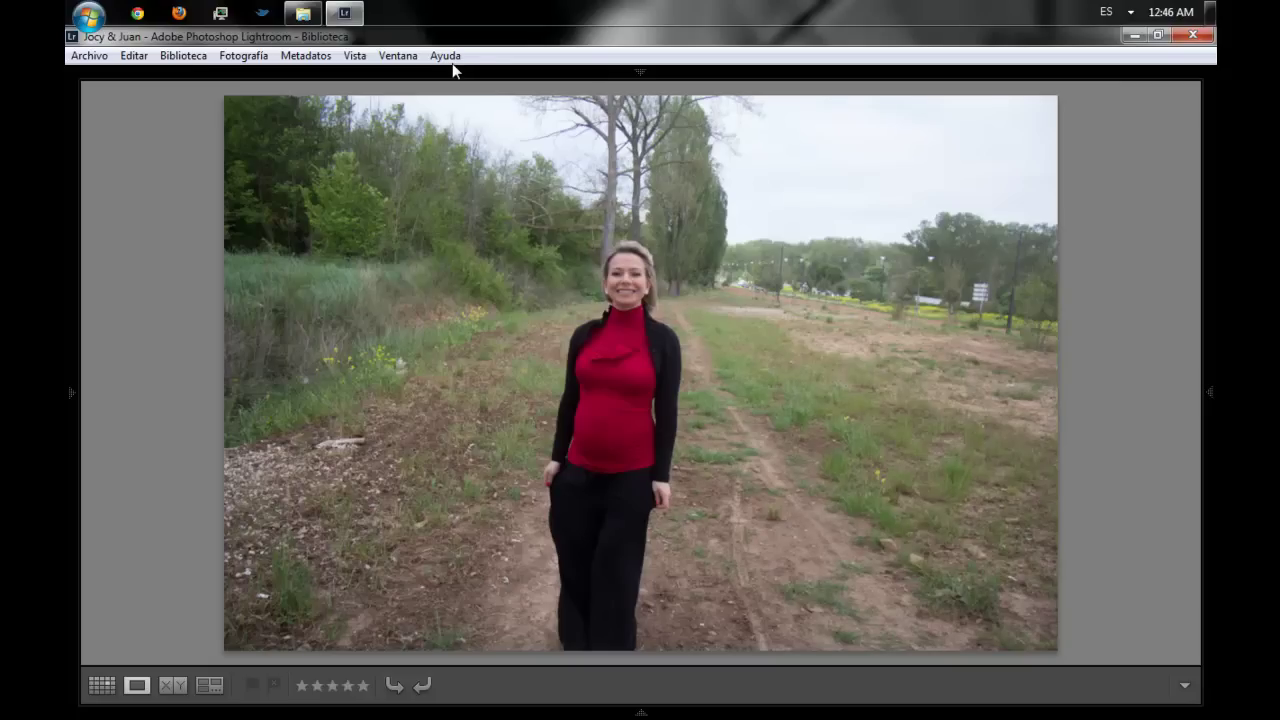
{"action": "key", "text": "F6"}
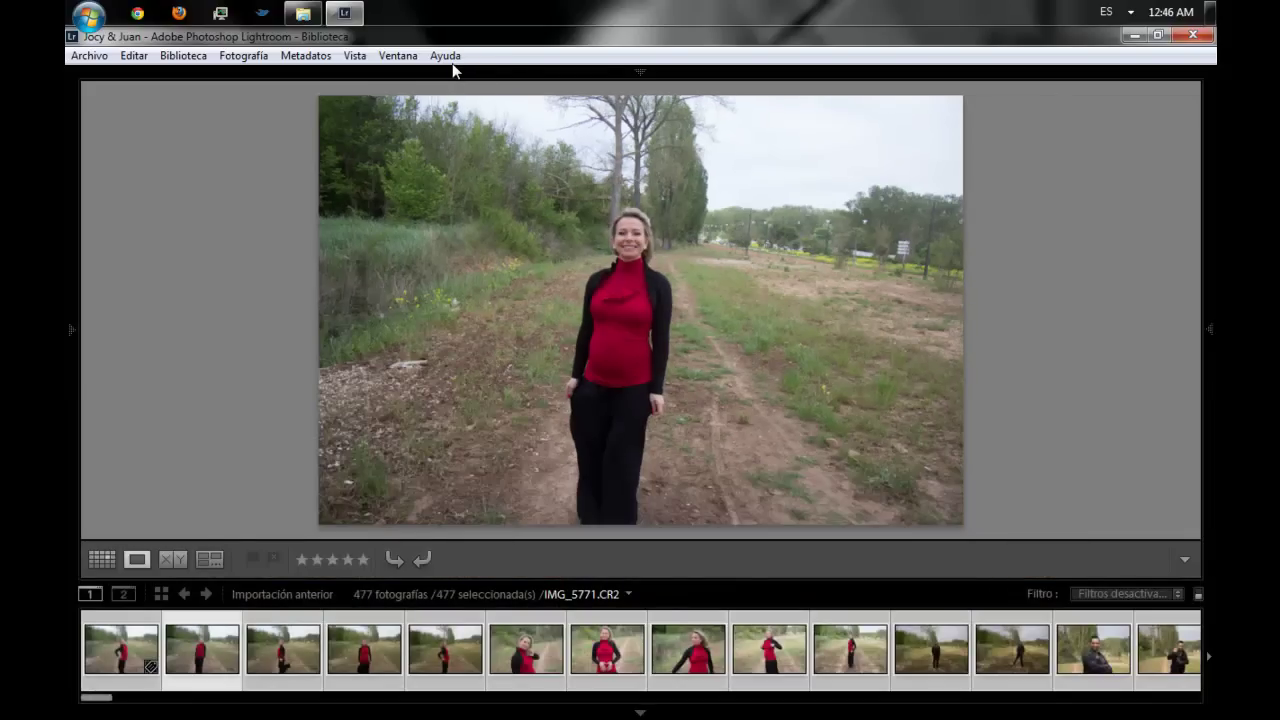
Add the Navegación arrows to the loupe toolbar and hide the filmstrip
{"action": "left_click", "coordinate": [1184, 559]}
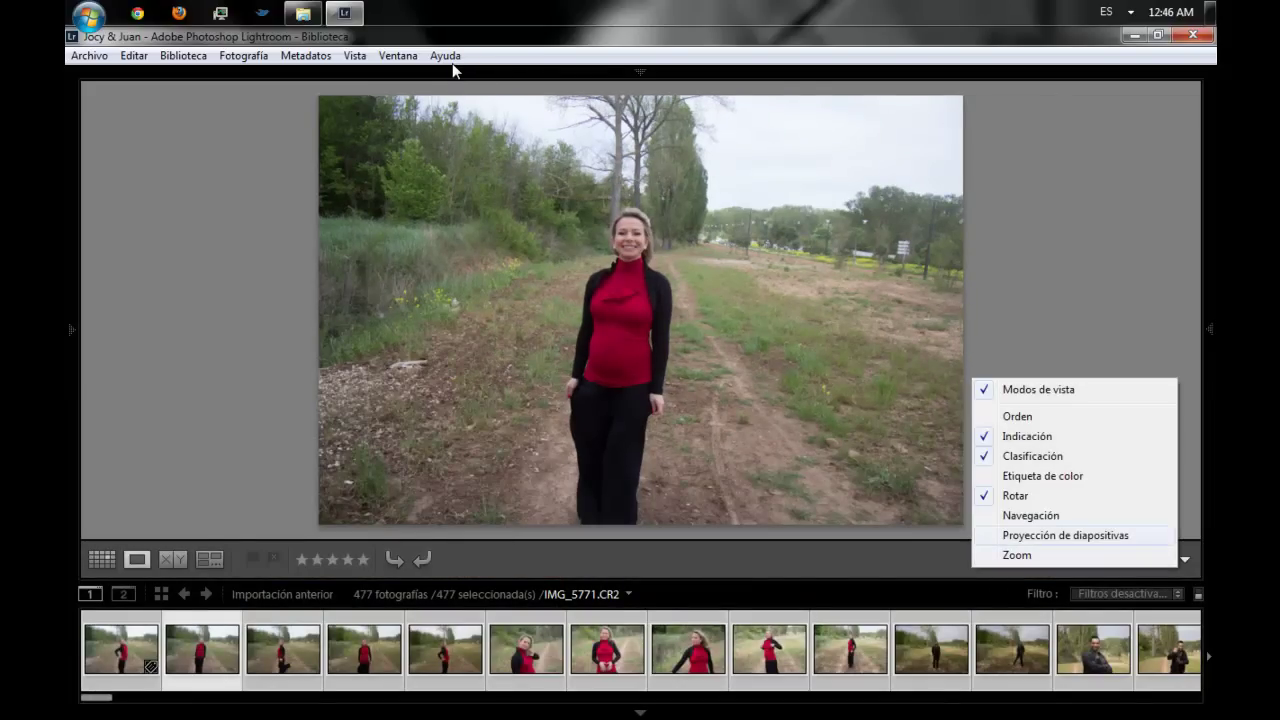
{"action": "left_click", "coordinate": [1030, 515]}
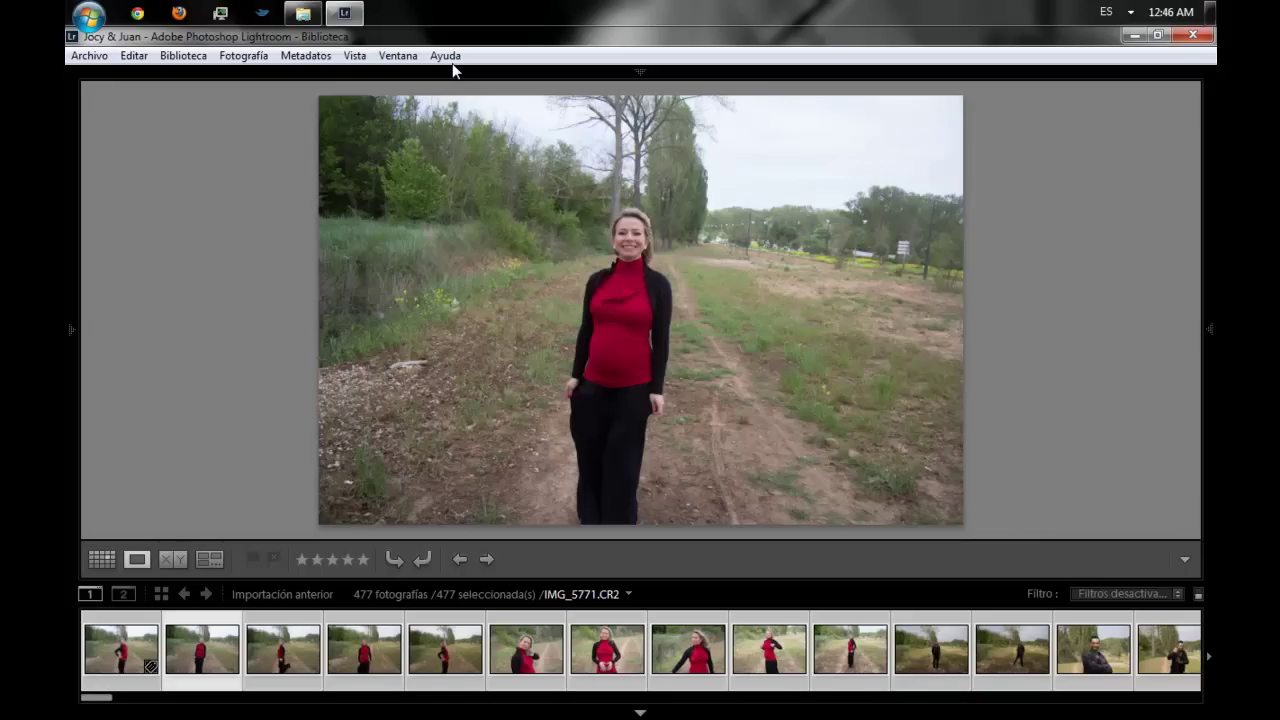
{"action": "key", "text": "F6"}
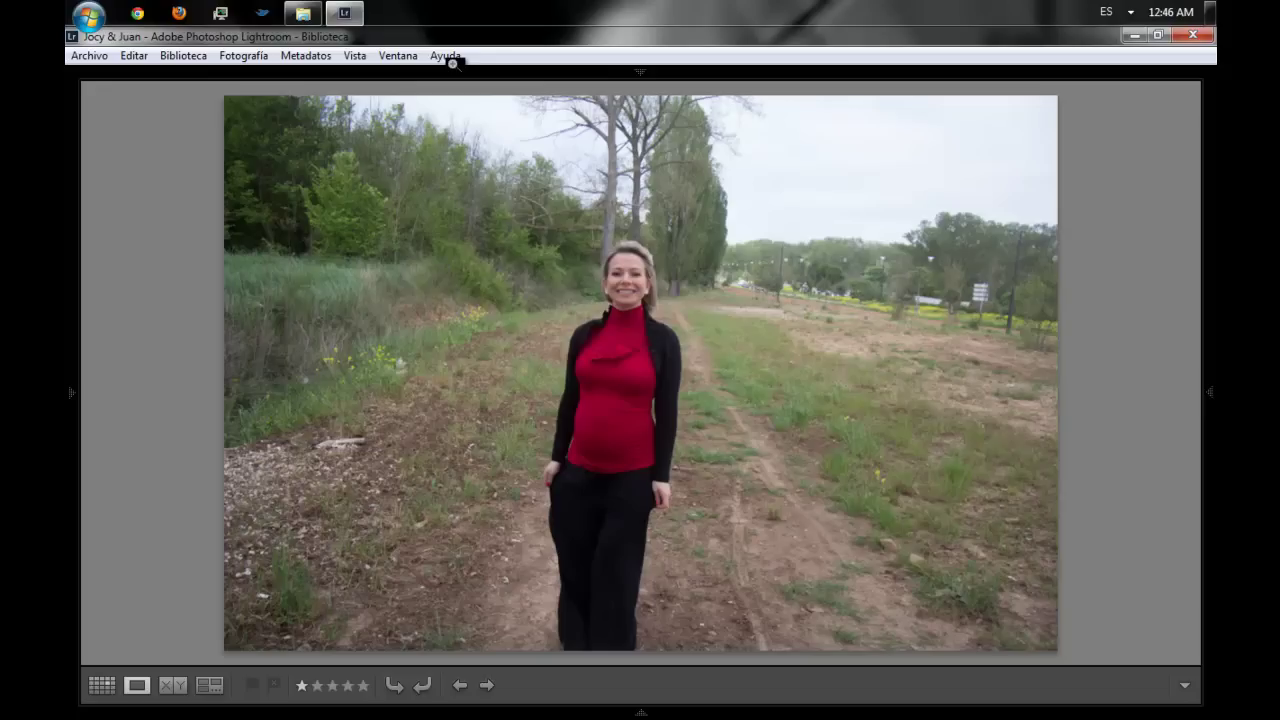
Delete the first walking-path photo and clear the next photo's star rating
{"action": "key", "text": "Delete"}
{"action": "key", "text": "shift+Tab"}
{"action": "key", "text": "Tab"}
{"action": "key", "text": "shift+Tab"}
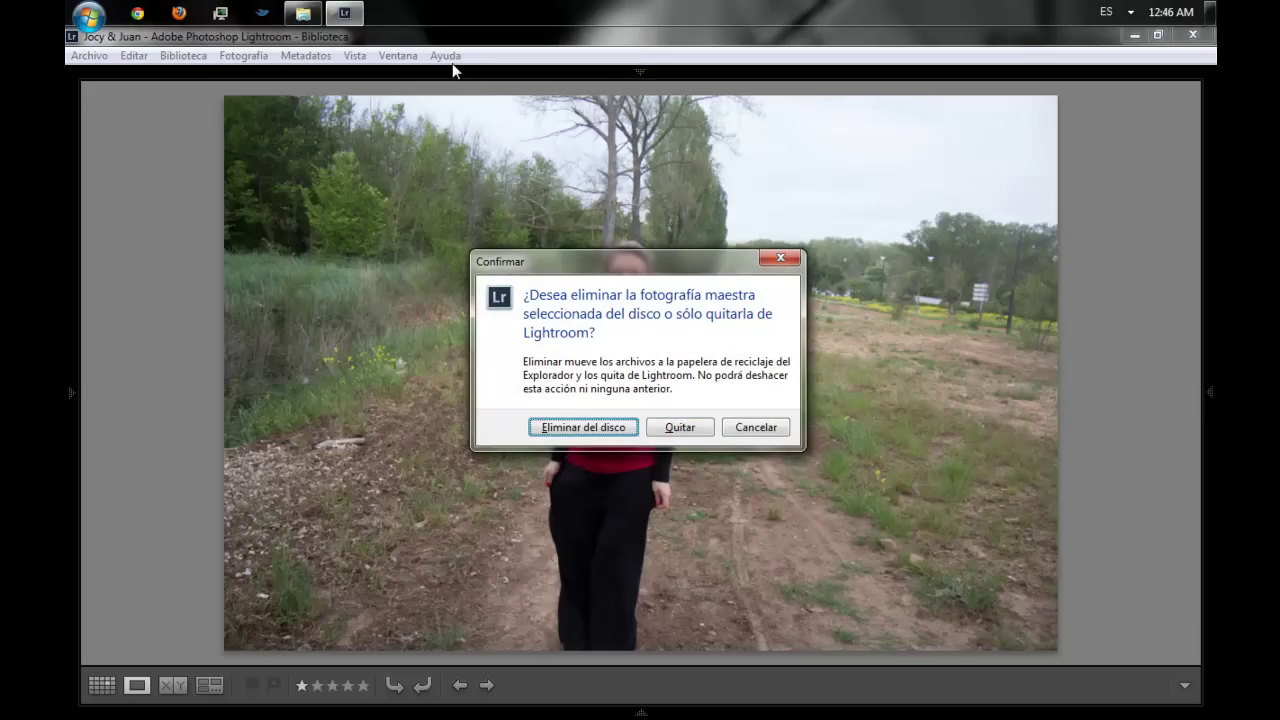
{"action": "key", "text": "Return"}
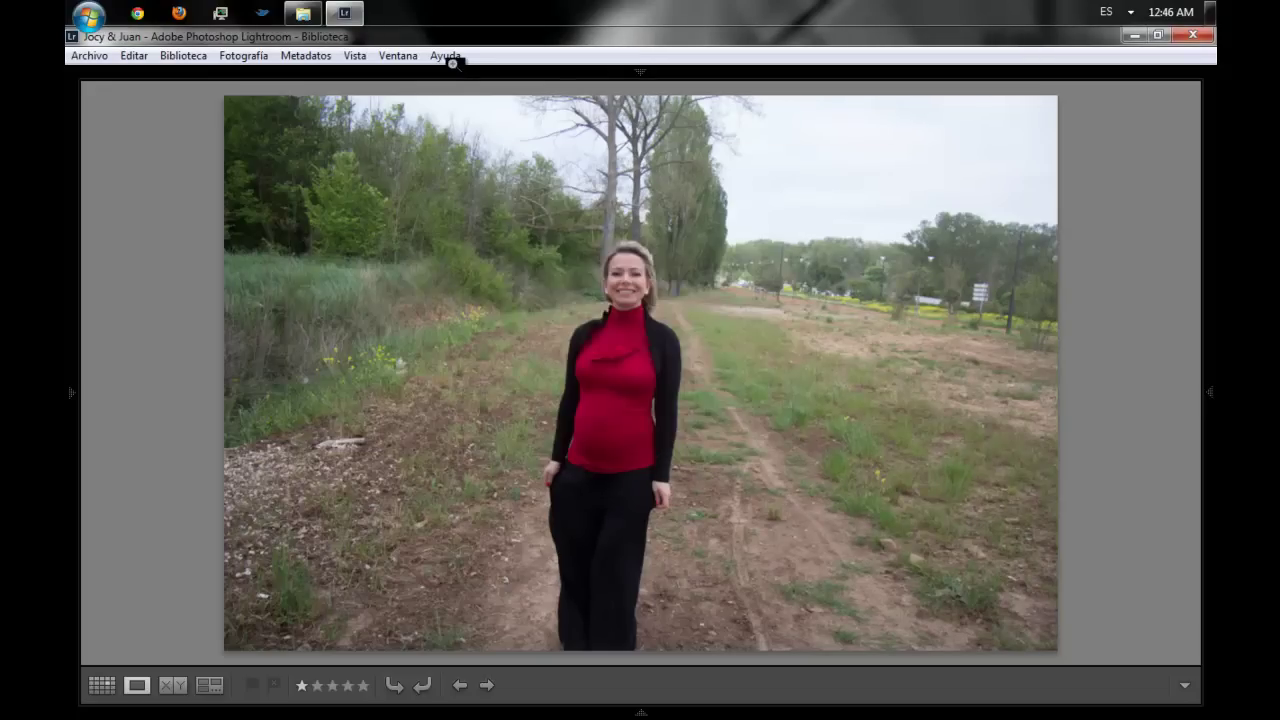
{"action": "key", "text": "0"}
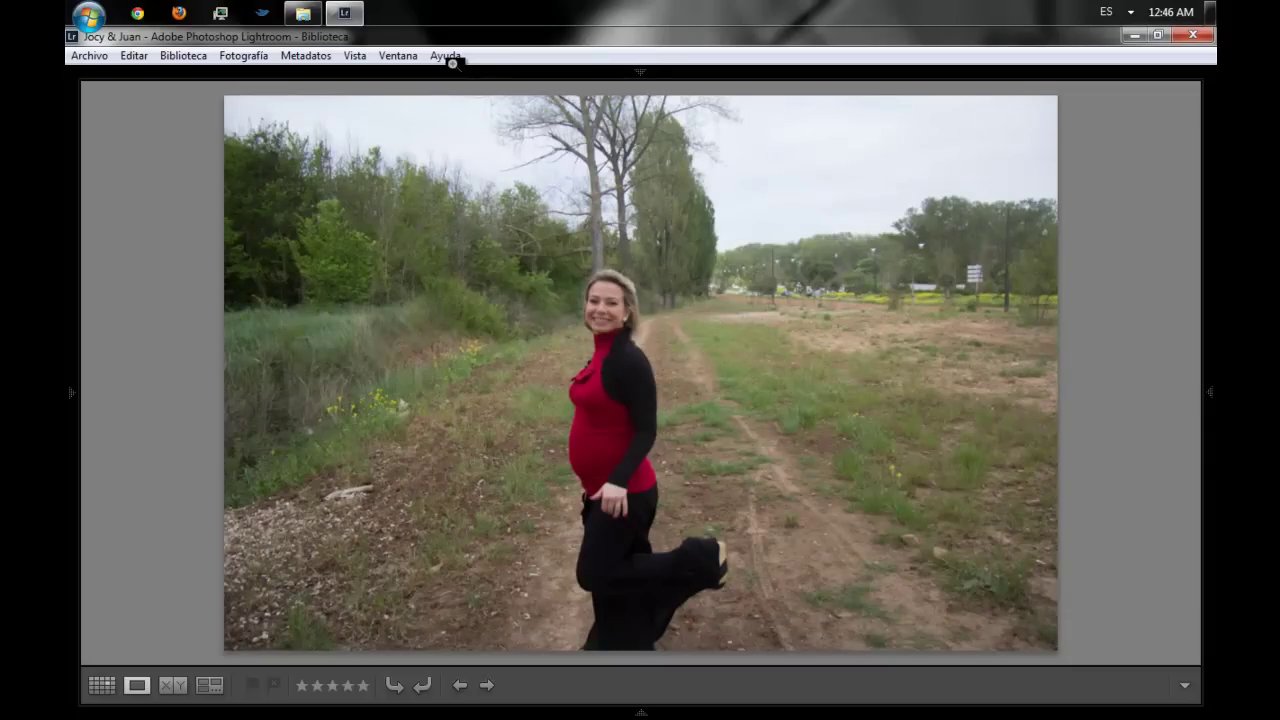
Remove three more walking-path photos from the catalog
{"action": "key", "text": "Delete"}
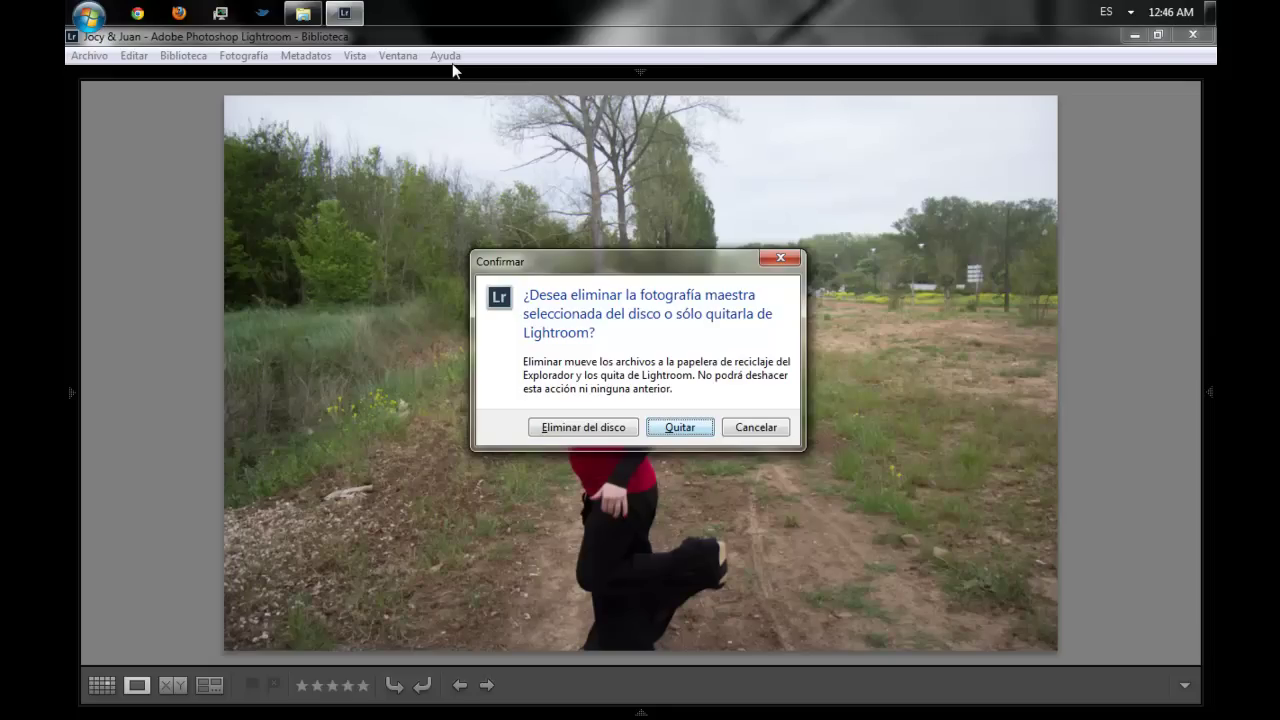
{"action": "key", "text": "Return"}
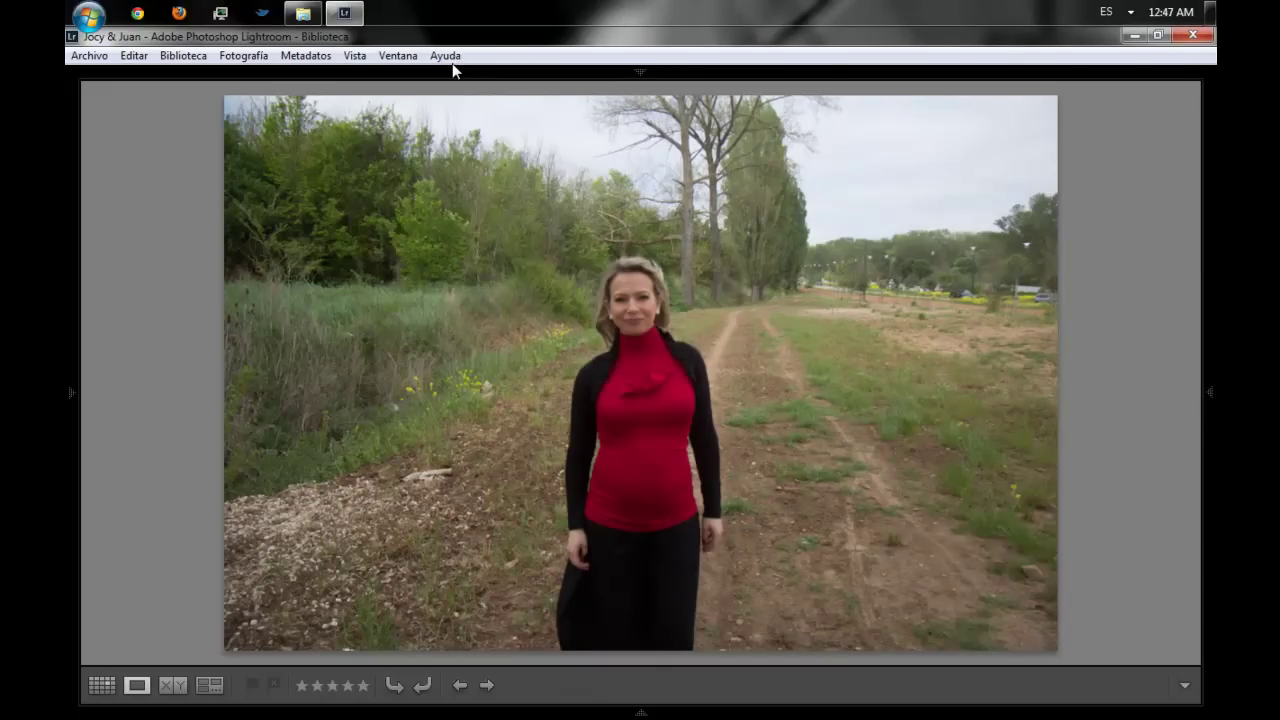
{"action": "key", "text": "Delete"}
{"action": "key", "text": "Return"}
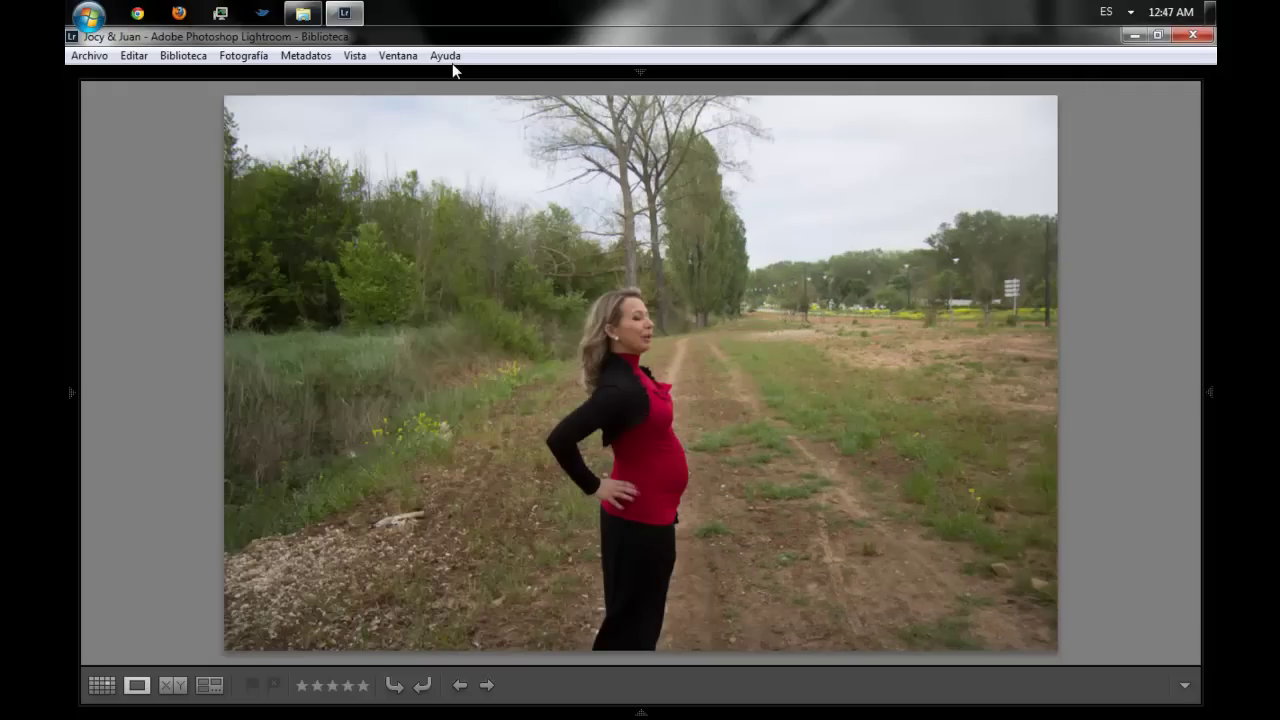
{"action": "key", "text": "Delete"}
{"action": "key", "text": "Return"}
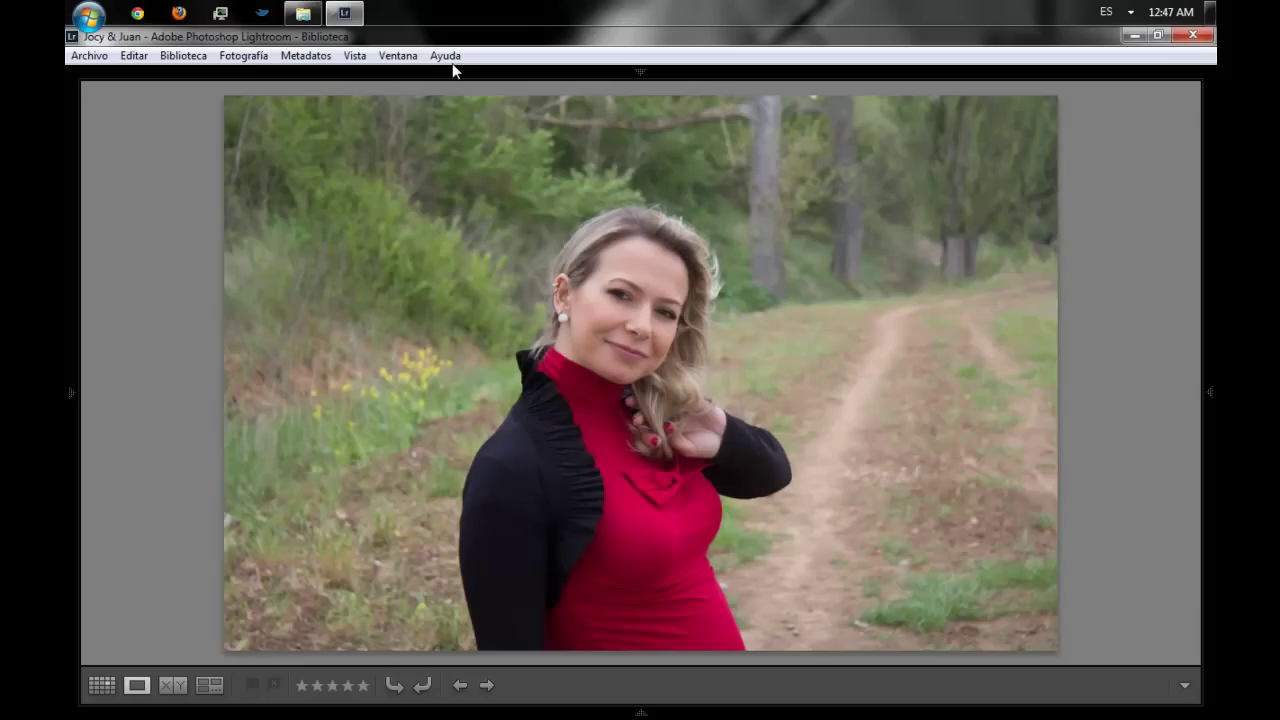
Remove one more photo, zoom in and out on the heart-hands portrait, and rate it three stars
{"action": "key", "text": "Delete"}
{"action": "key", "text": "Return"}
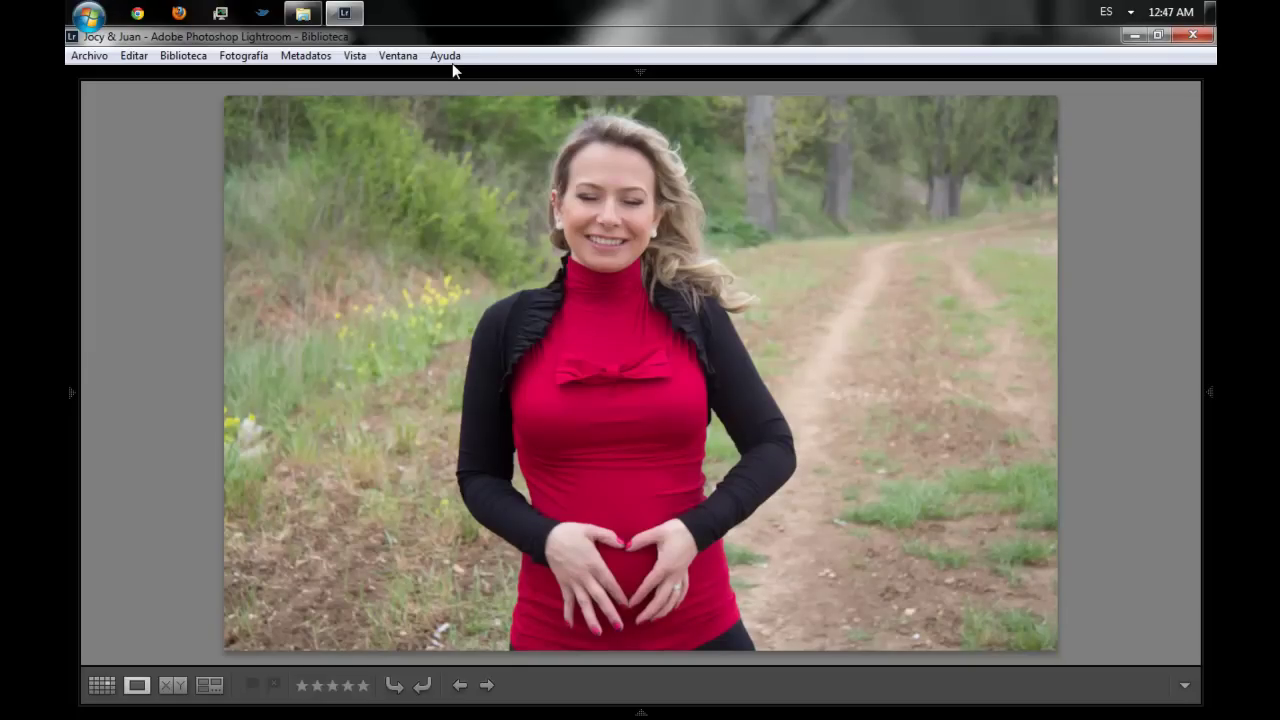
{"action": "key", "text": "z"}
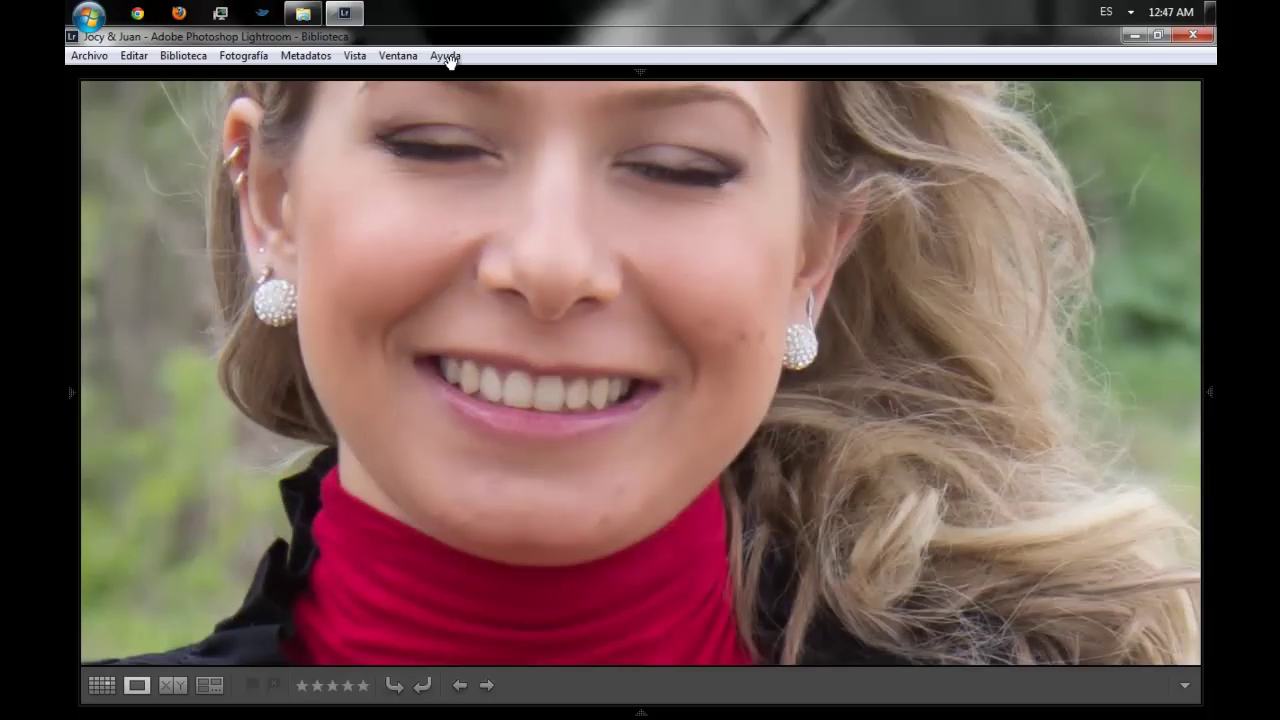
{"action": "key", "text": "z"}
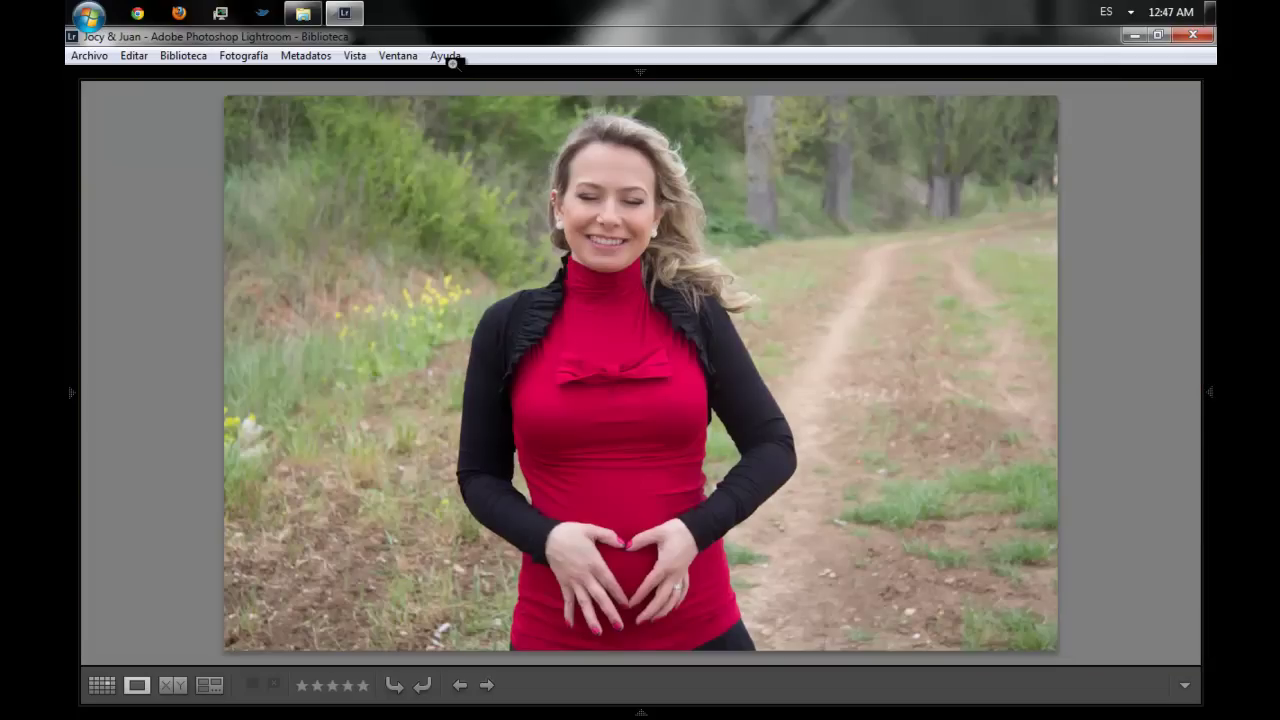
{"action": "key", "text": "z"}
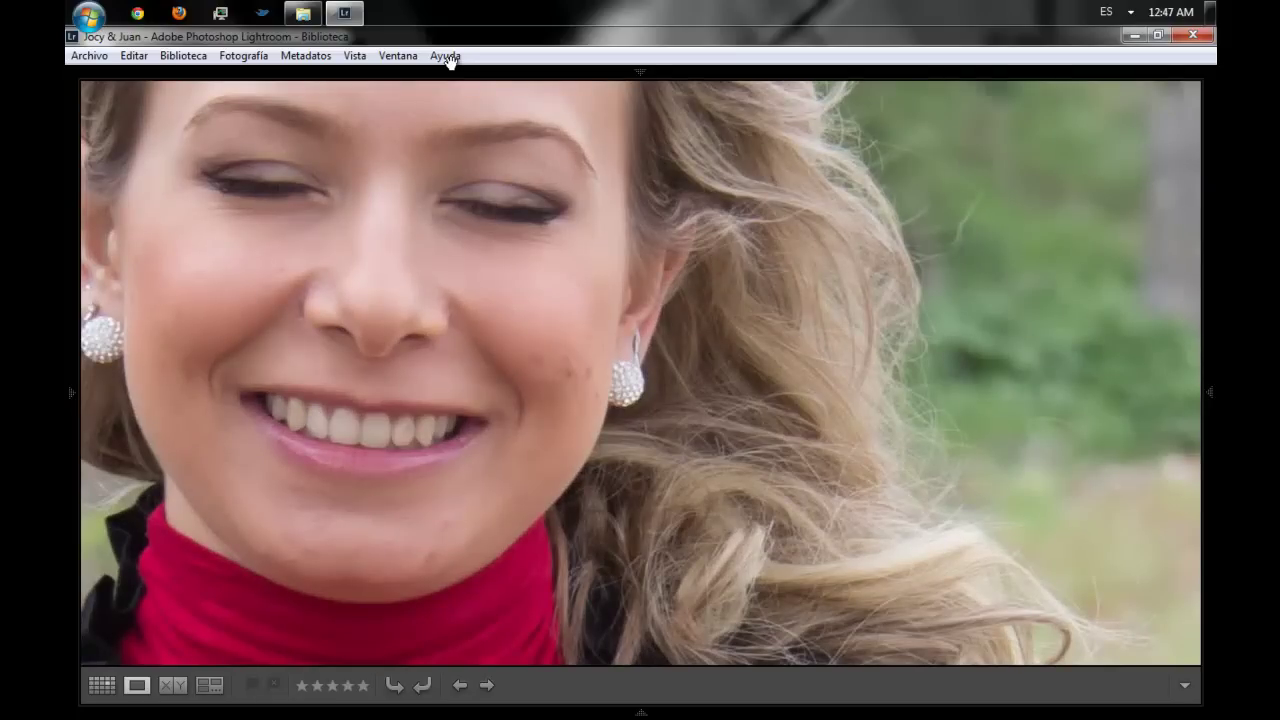
{"action": "key", "text": "z"}
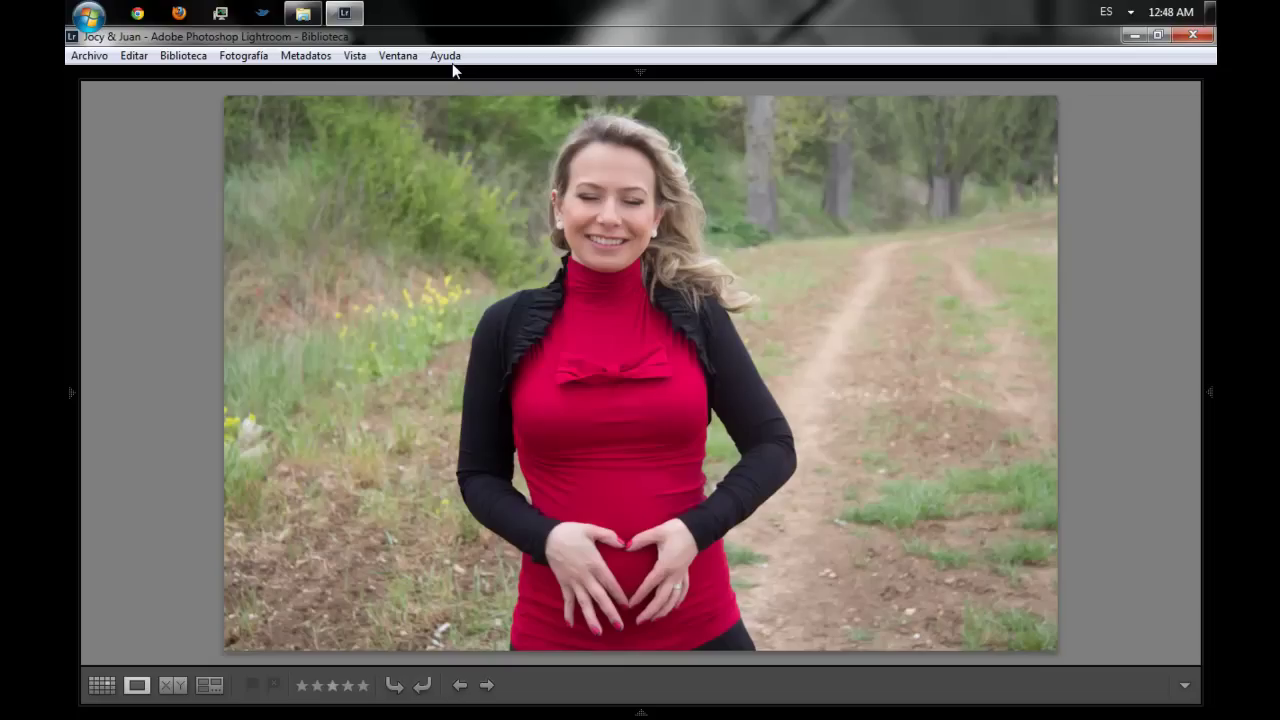
{"action": "key", "text": "3"}
Compare the heart photo against a candidate in Compare view, then return to single-photo view
{"action": "key", "text": "F6"}
{"action": "key", "text": "F6"}
{"action": "key", "text": "c"}
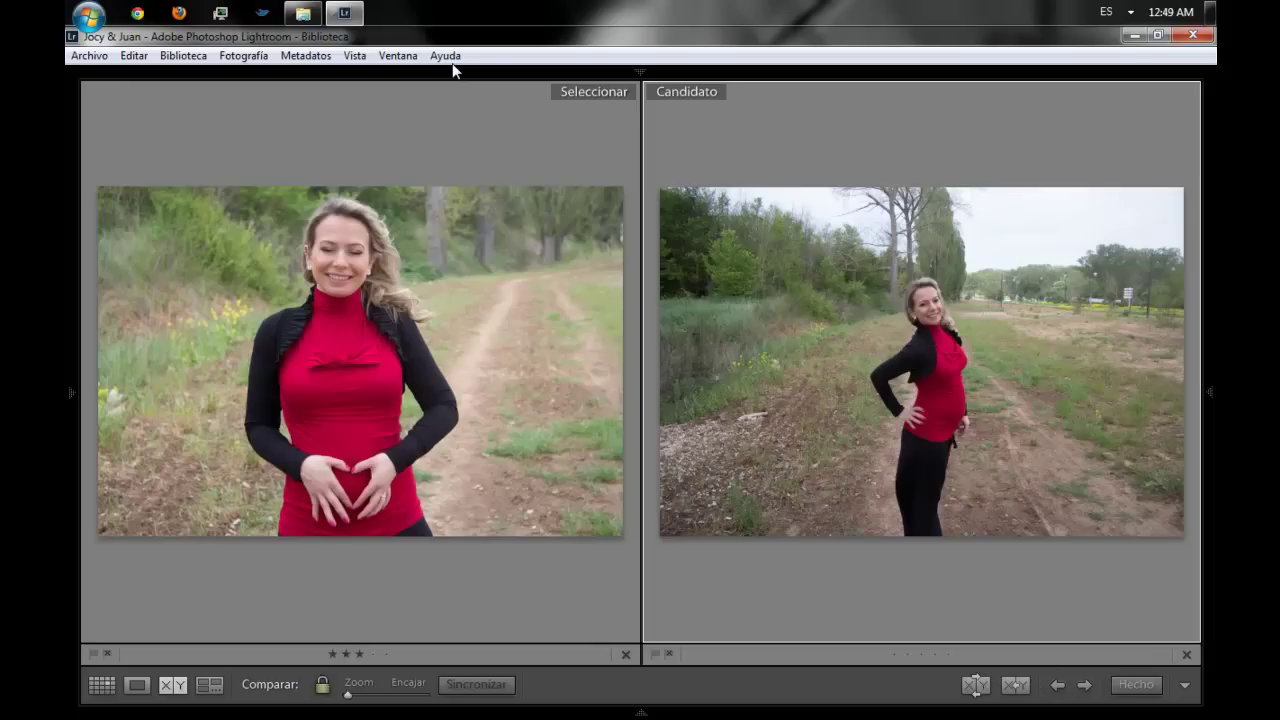
{"action": "key", "text": "e"}
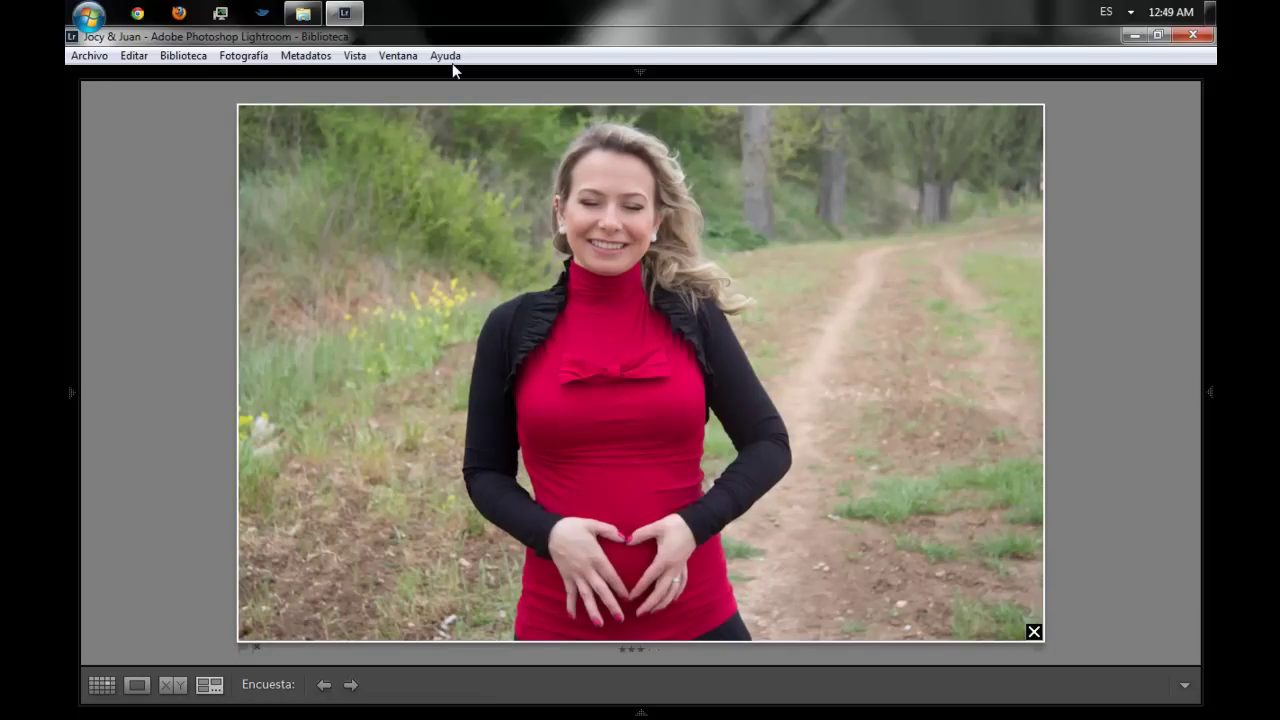
Build a four-photo survey from the filmstrip, show the toolbar, and hide the filmstrip
{"action": "key", "text": "ctrl+d"}
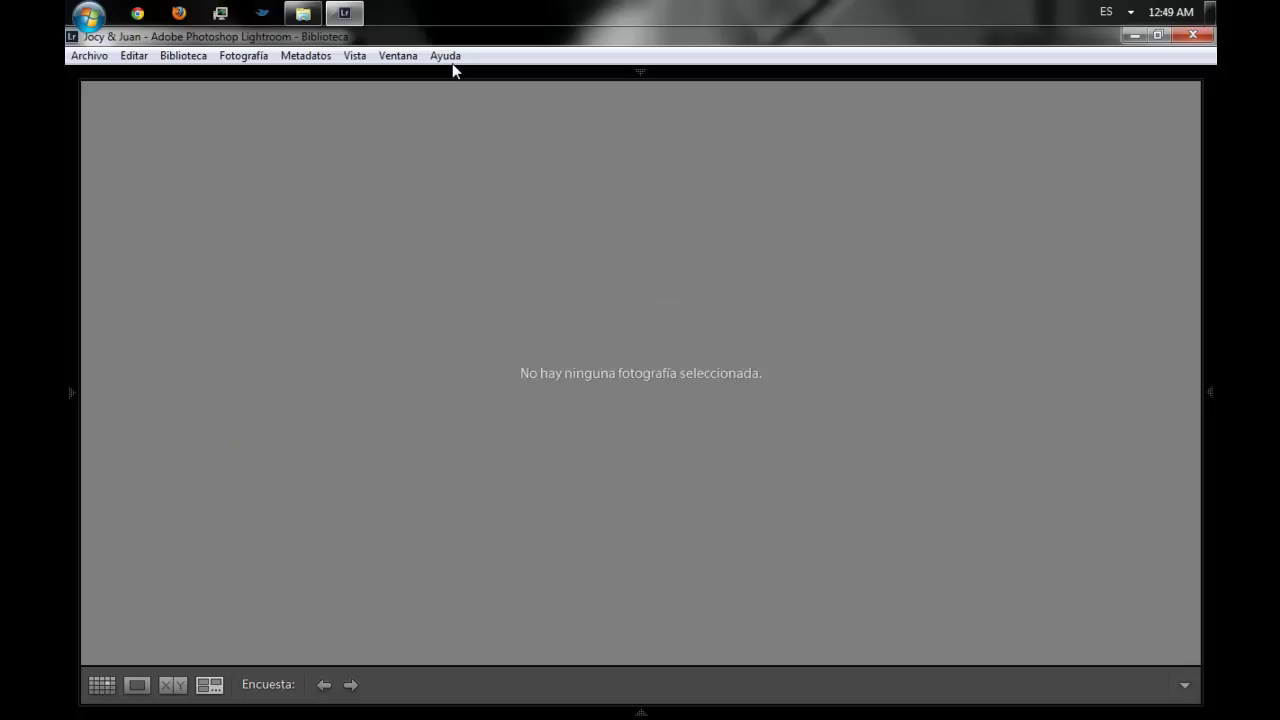
{"action": "key", "text": "F6"}
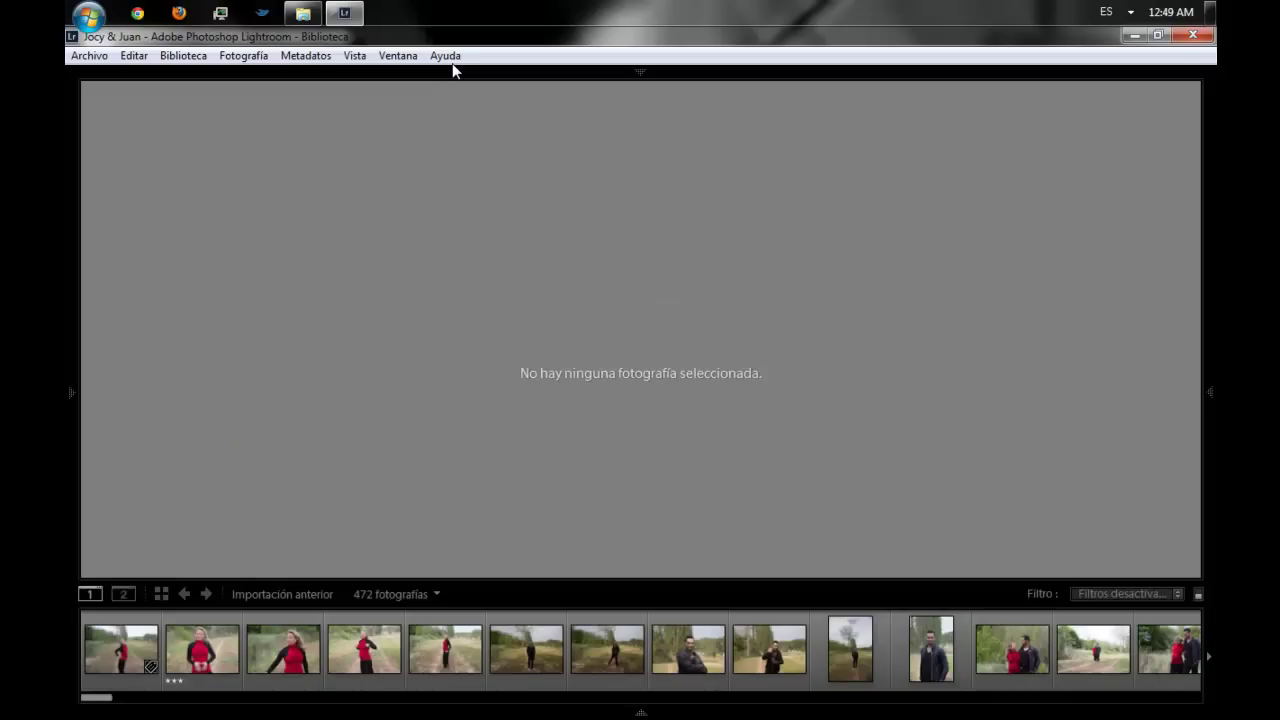
{"action": "mouse_move", "coordinate": [202, 650]}
{"action": "key", "text": "Right"}
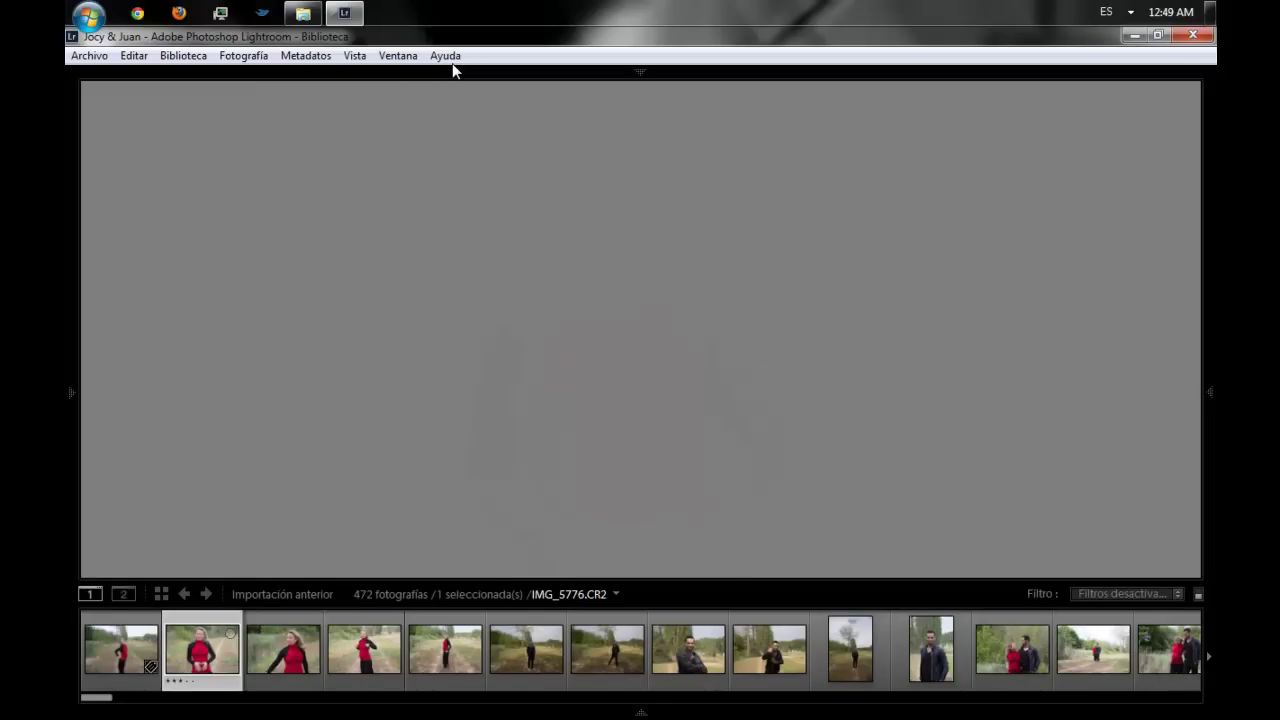
{"action": "key", "text": "shift+Right"}
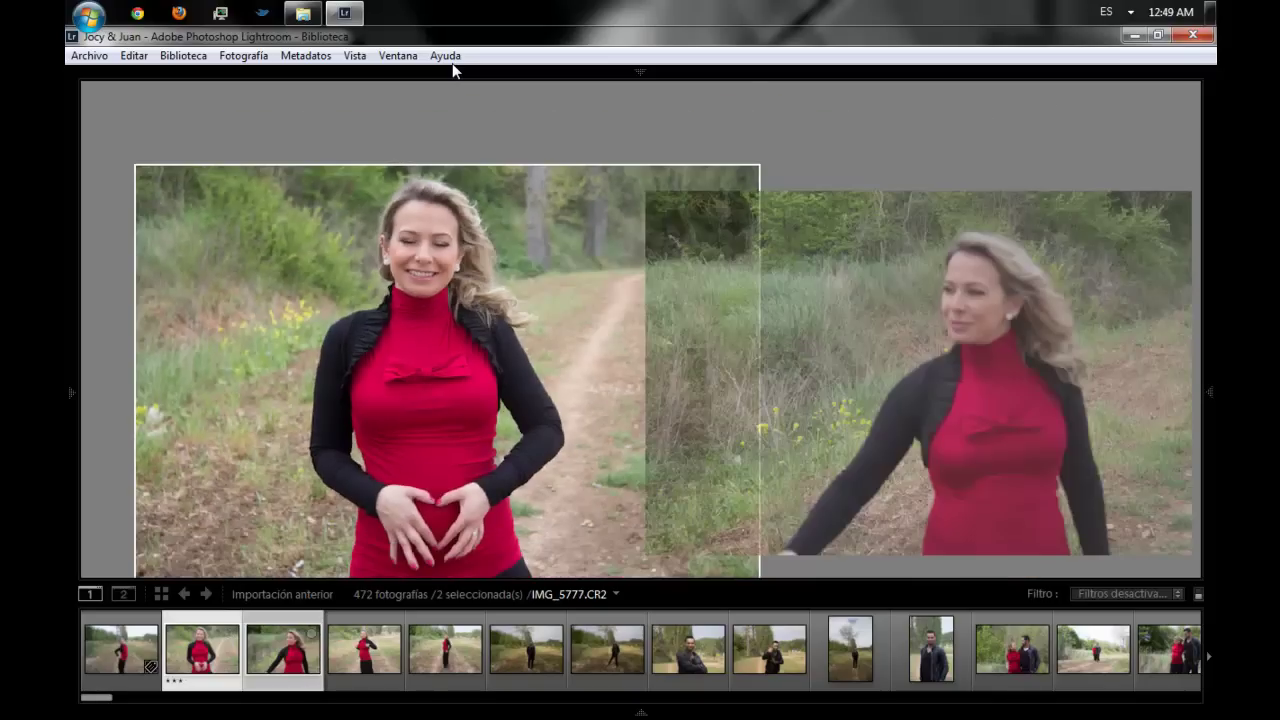
{"action": "key", "text": "shift+Right"}
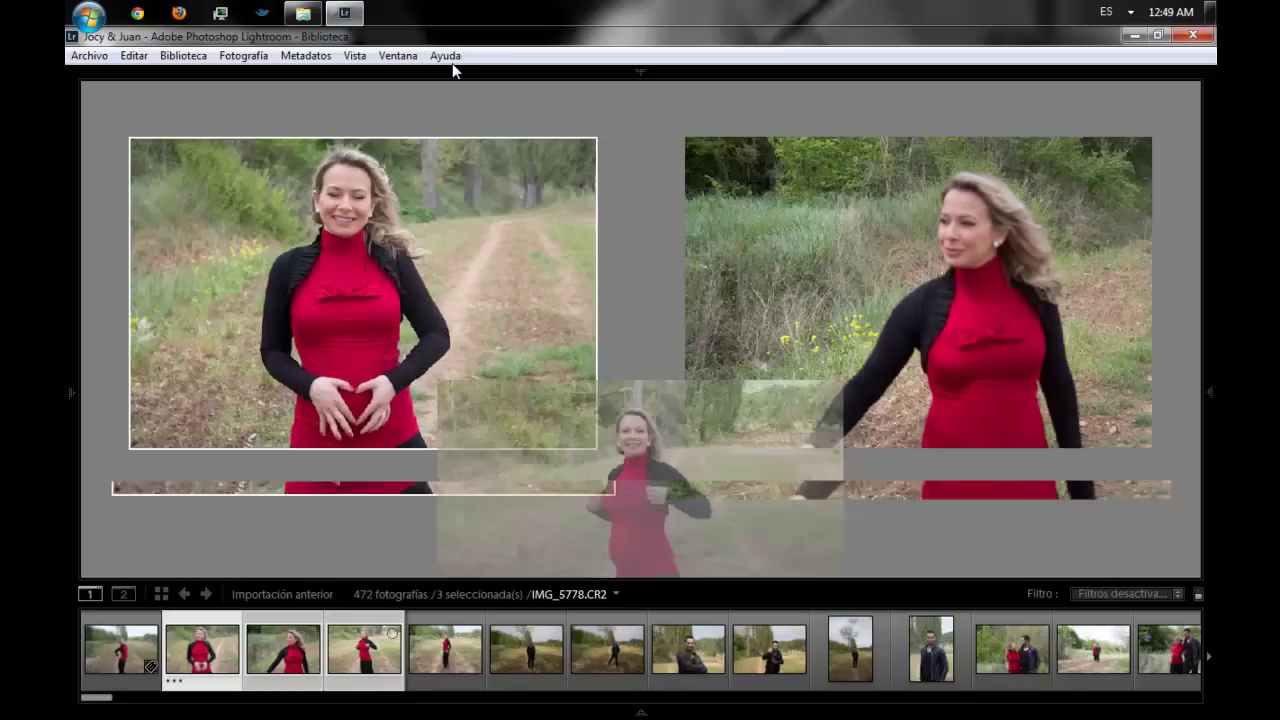
{"action": "key", "text": "shift+Right"}
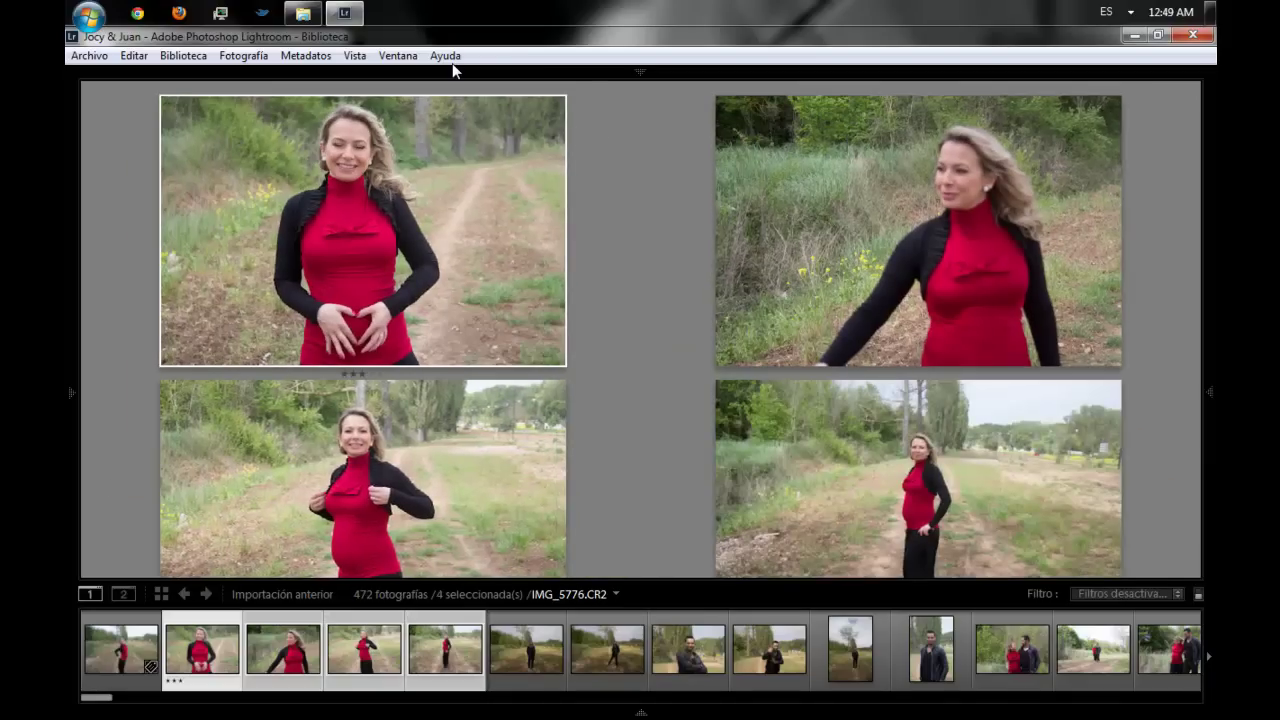
{"action": "key", "text": "t"}
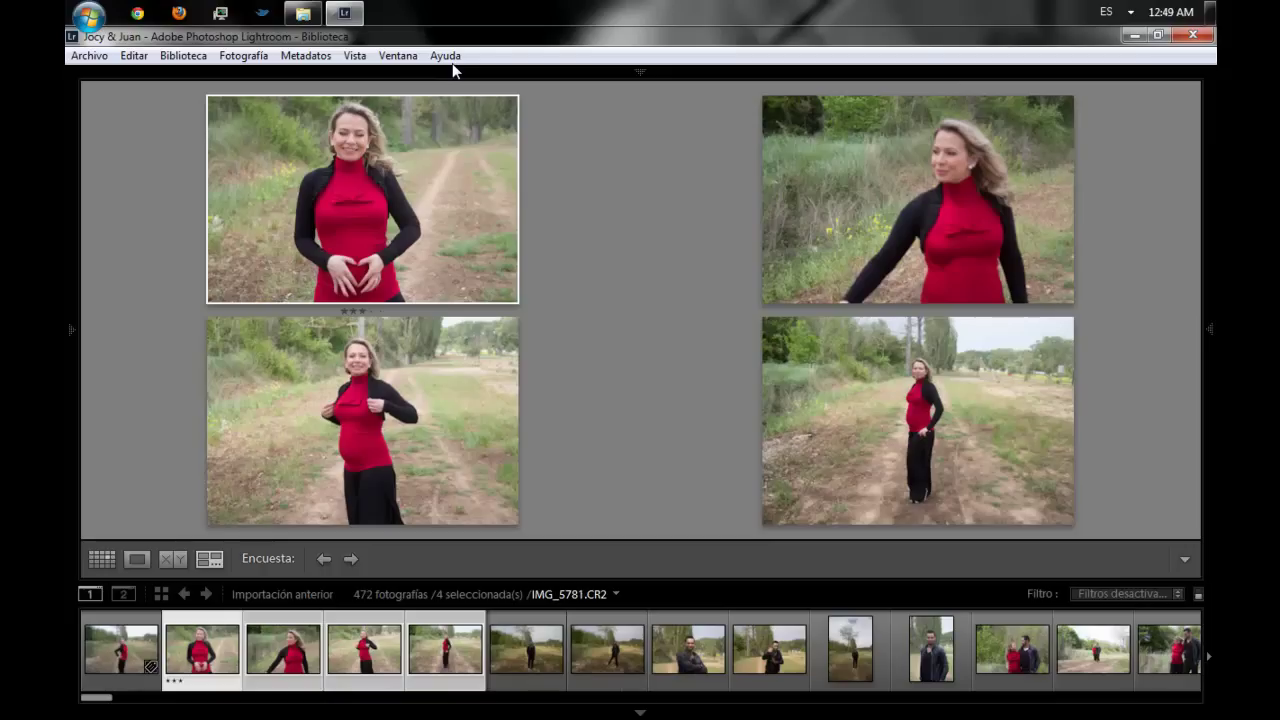
{"action": "key", "text": "F6"}
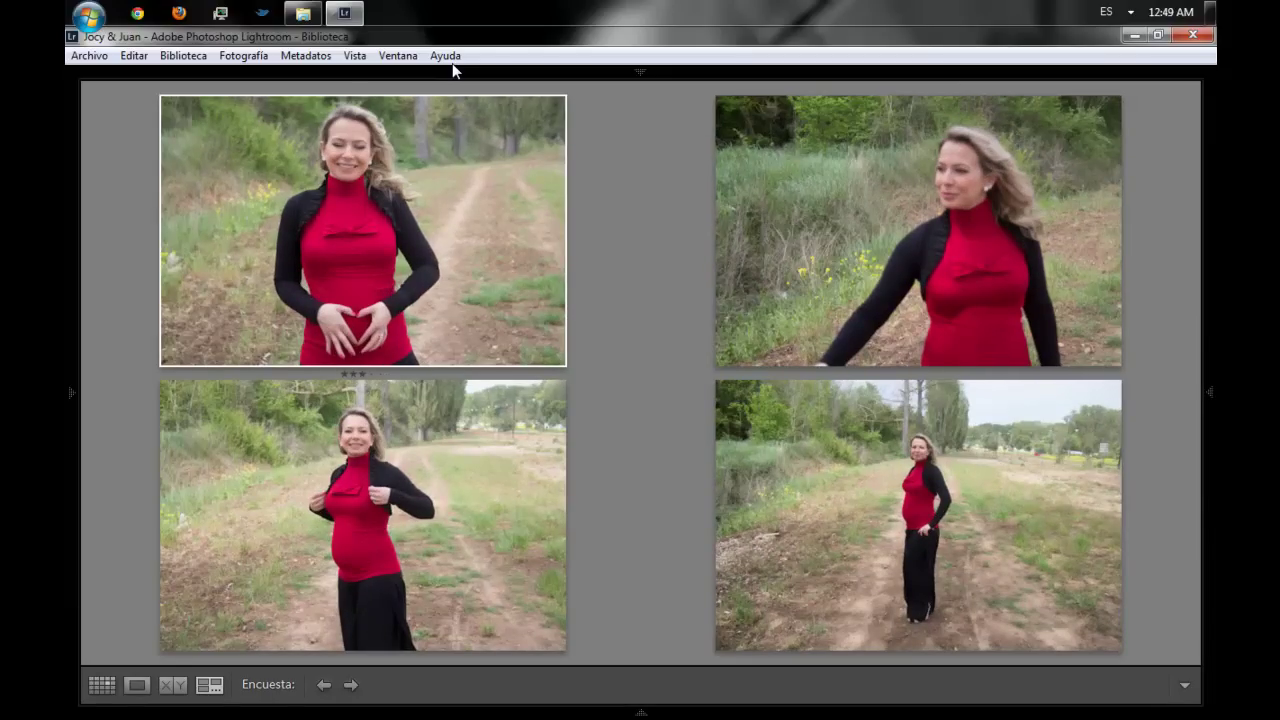
Drop the other survey photos, keeping the heart portrait, and return to Grid view
{"action": "left_click", "coordinate": [556, 641]}
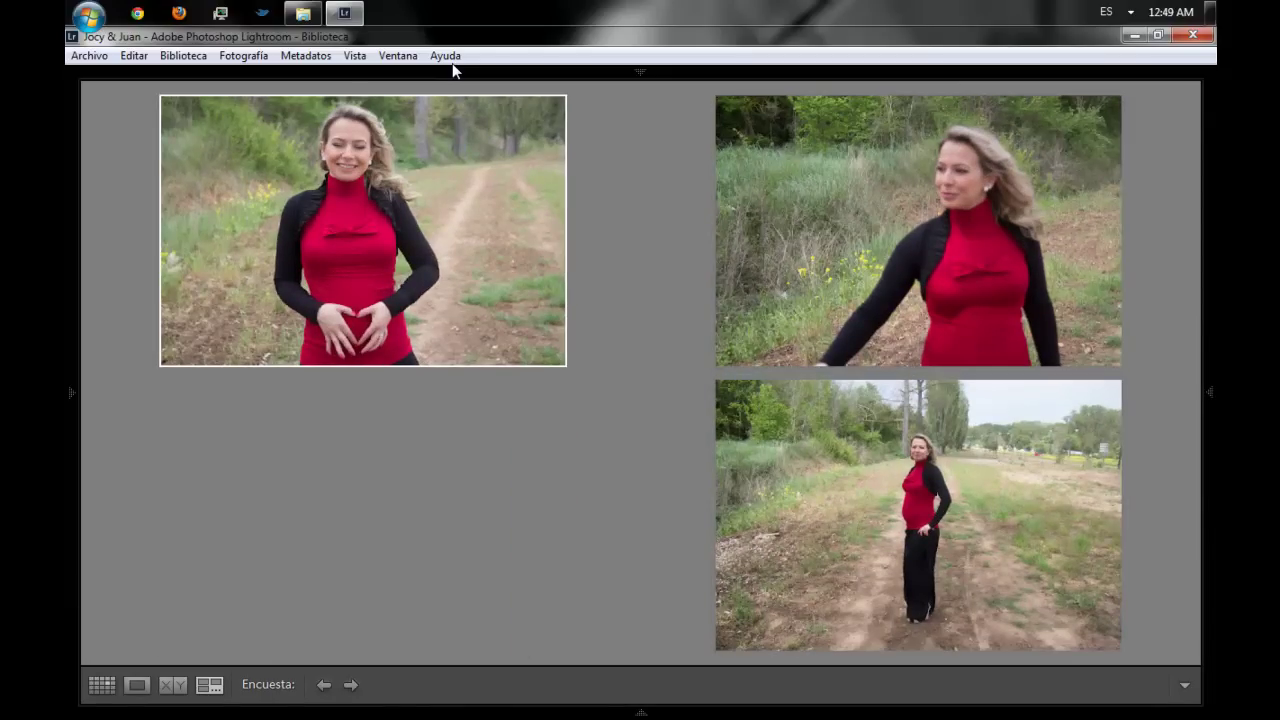
{"action": "key", "text": "slash"}
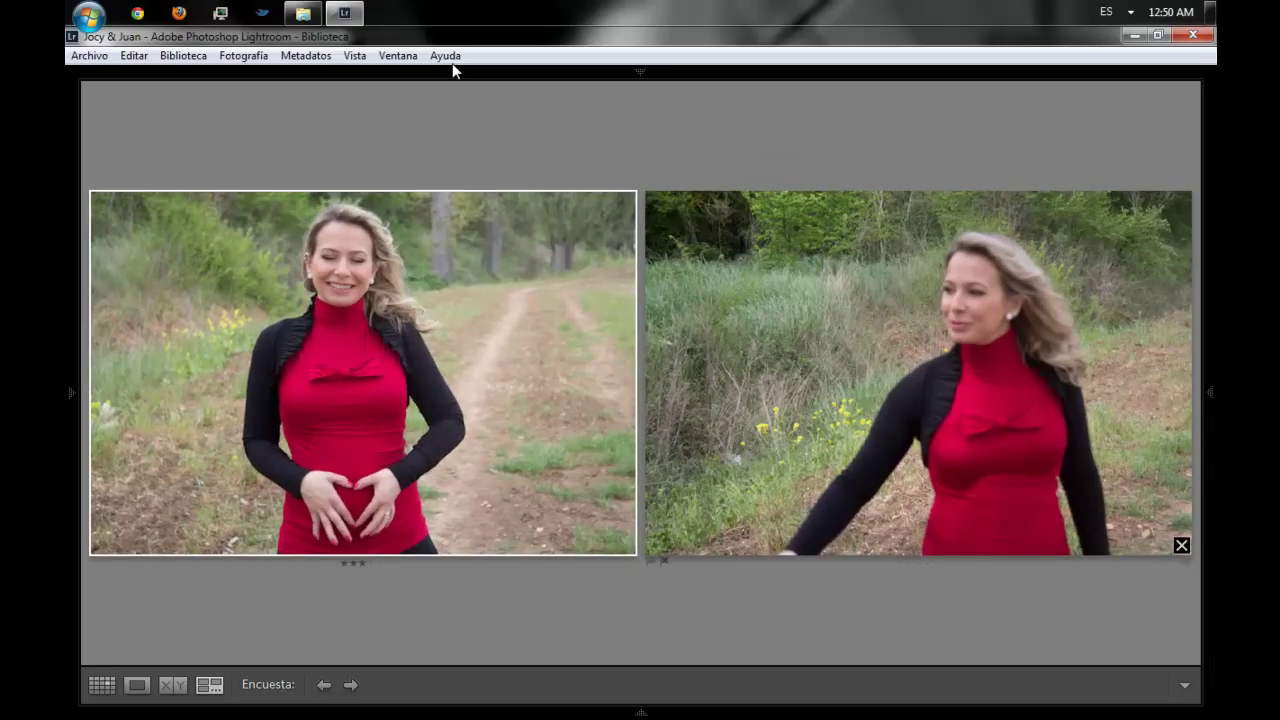
{"action": "key", "text": "slash"}
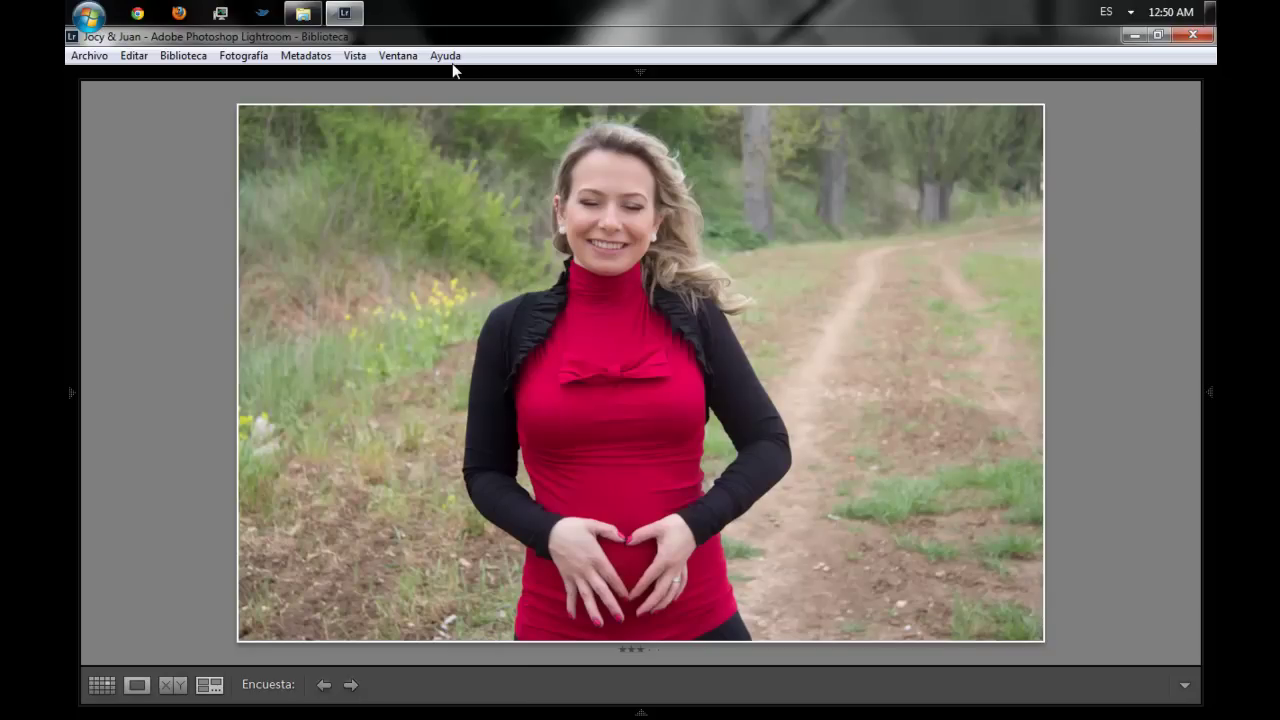
{"action": "left_click", "coordinate": [102, 684]}
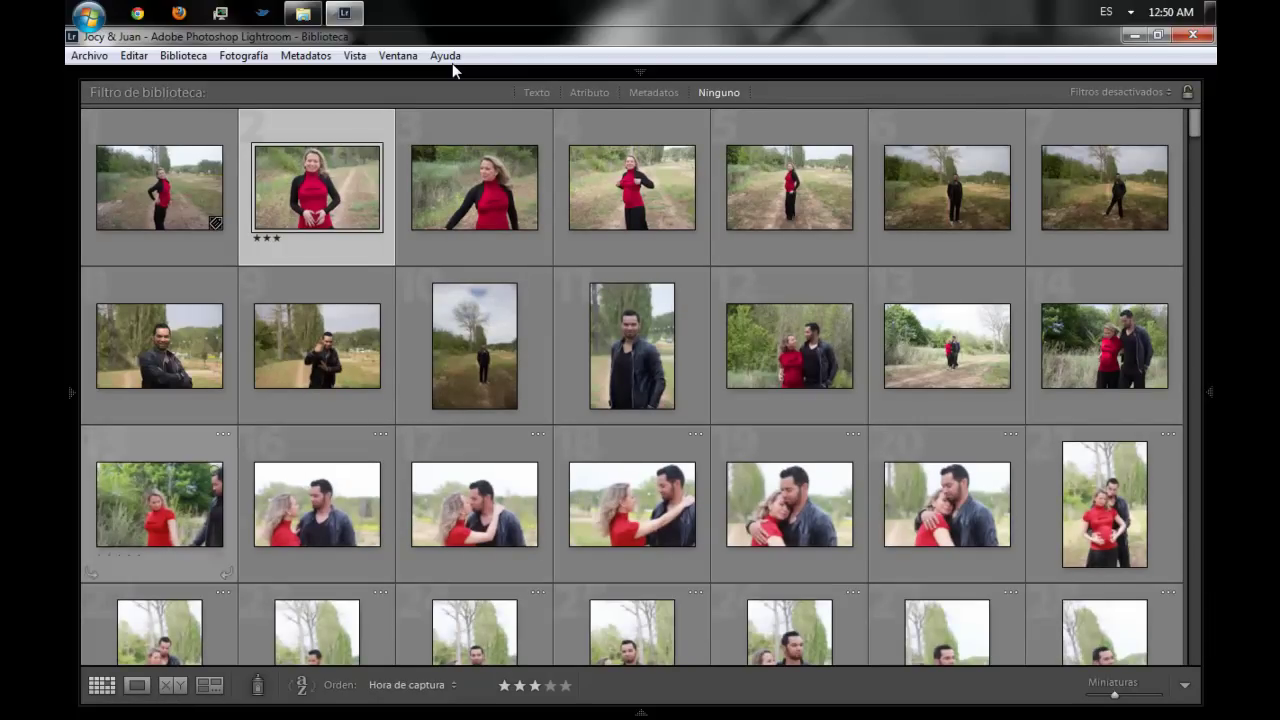
{"action": "mouse_move", "coordinate": [159, 187]}
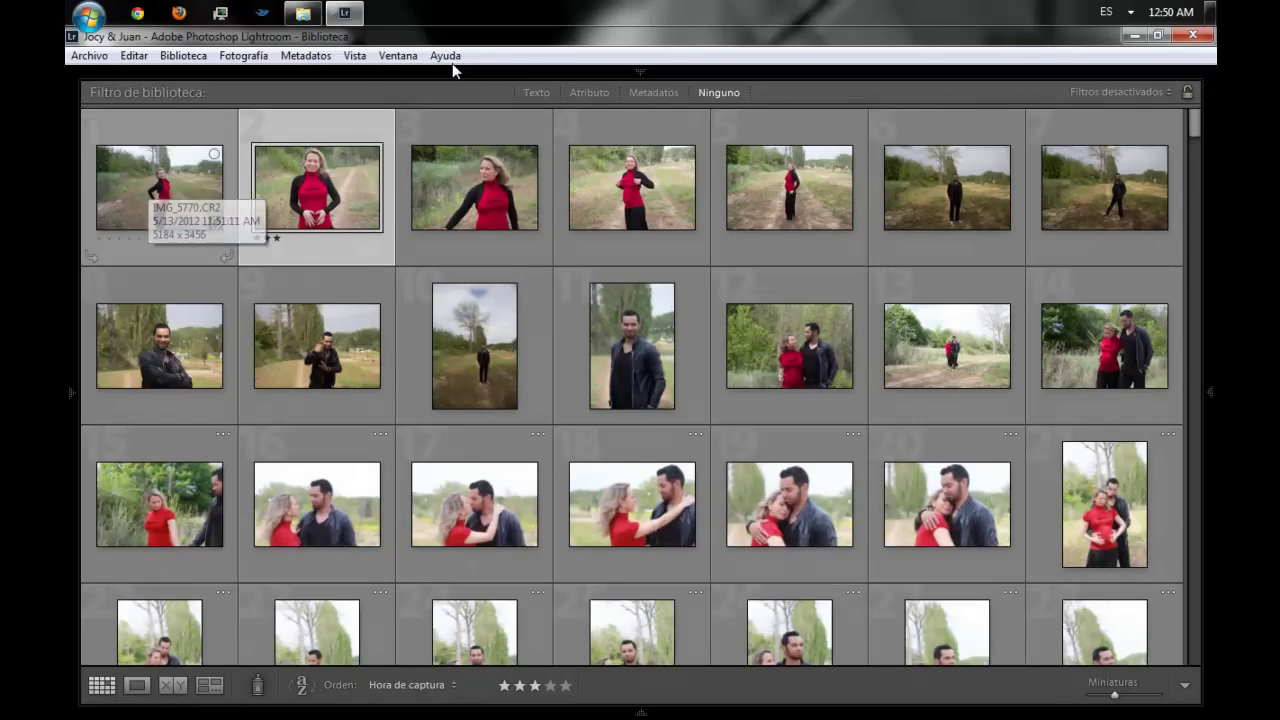
{"action": "key", "text": "Left"}
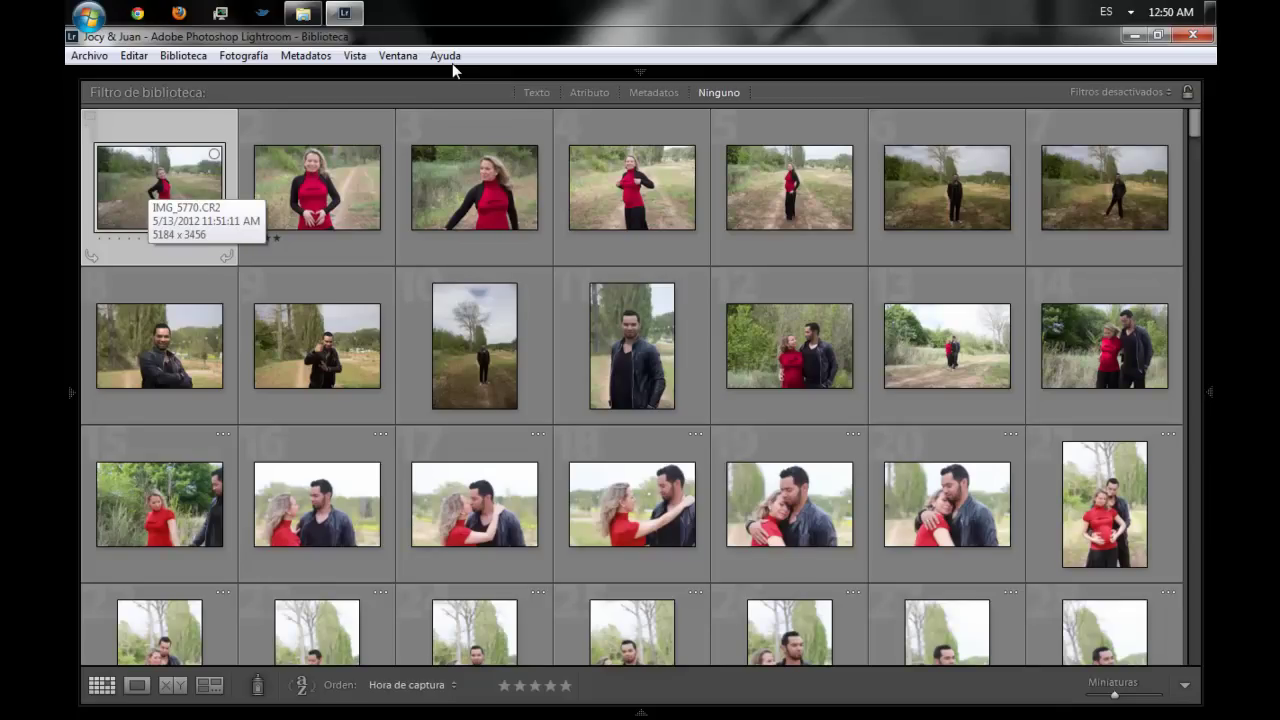
Select the eight unwanted photos (thumbnails 1, 3–7, 9 and 10) and request their deletion
{"action": "key", "text": "shift+Right"}
{"action": "key", "text": "shift+Right"}
{"action": "key", "text": "shift+Right"}
{"action": "key", "text": "shift+Right"}
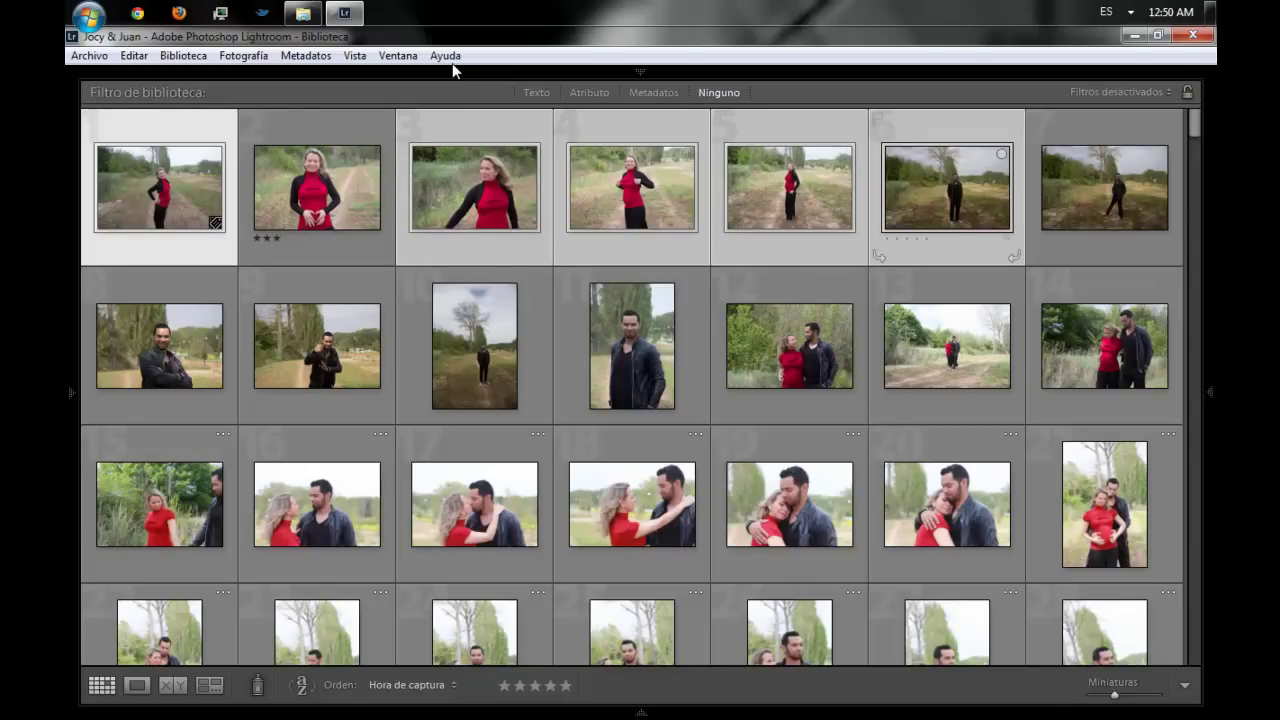
{"action": "key", "text": "shift+Right"}
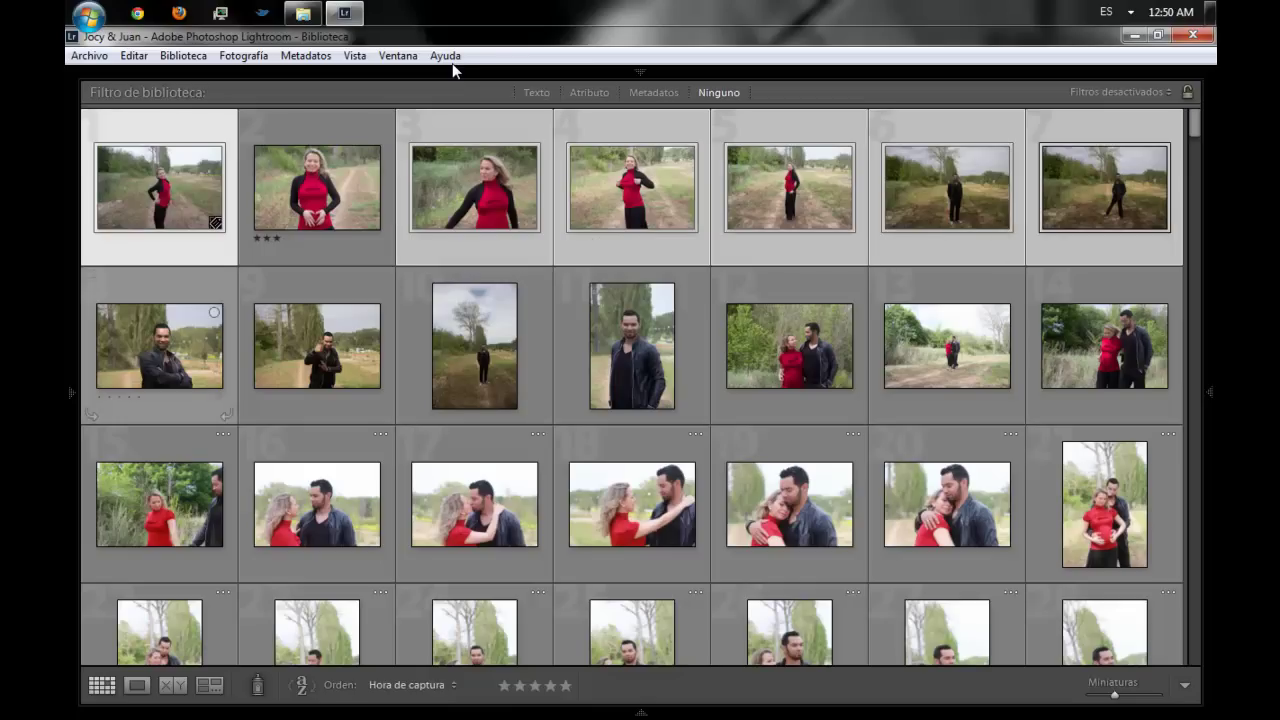
{"action": "key", "text": "shift+Right"}
{"action": "key", "text": "shift+Right"}
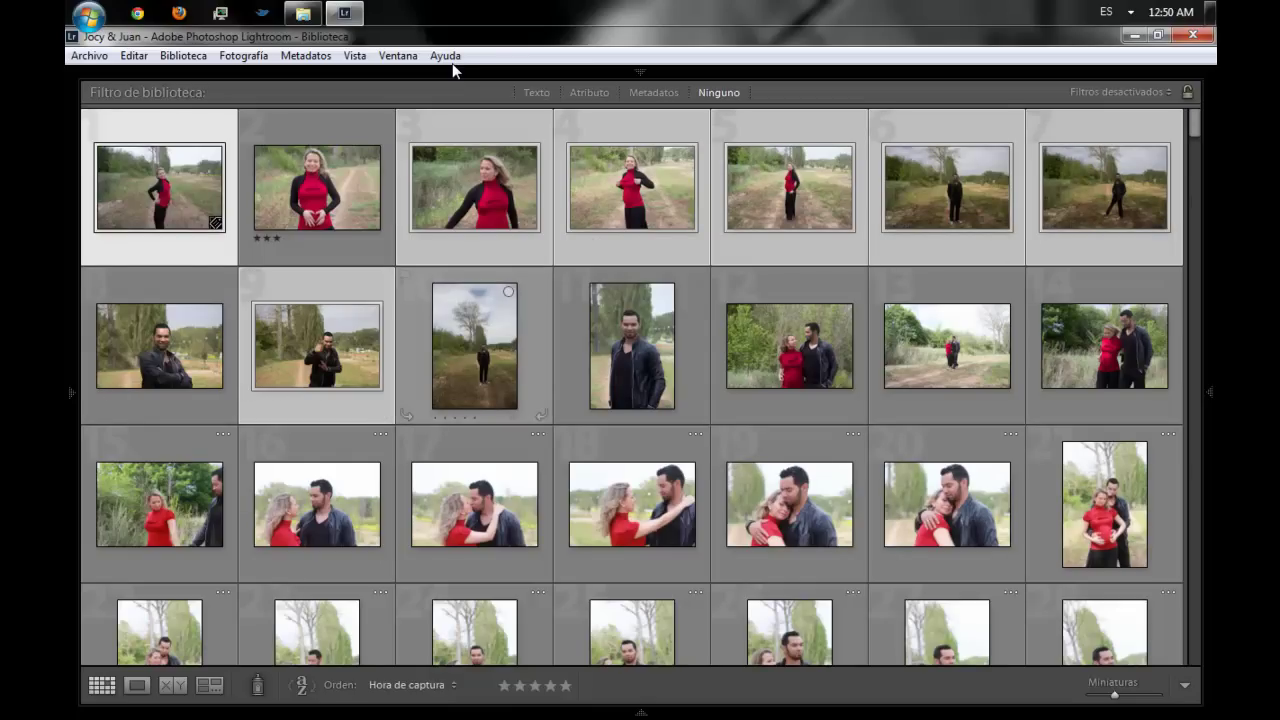
{"action": "key", "text": "shift+Right"}
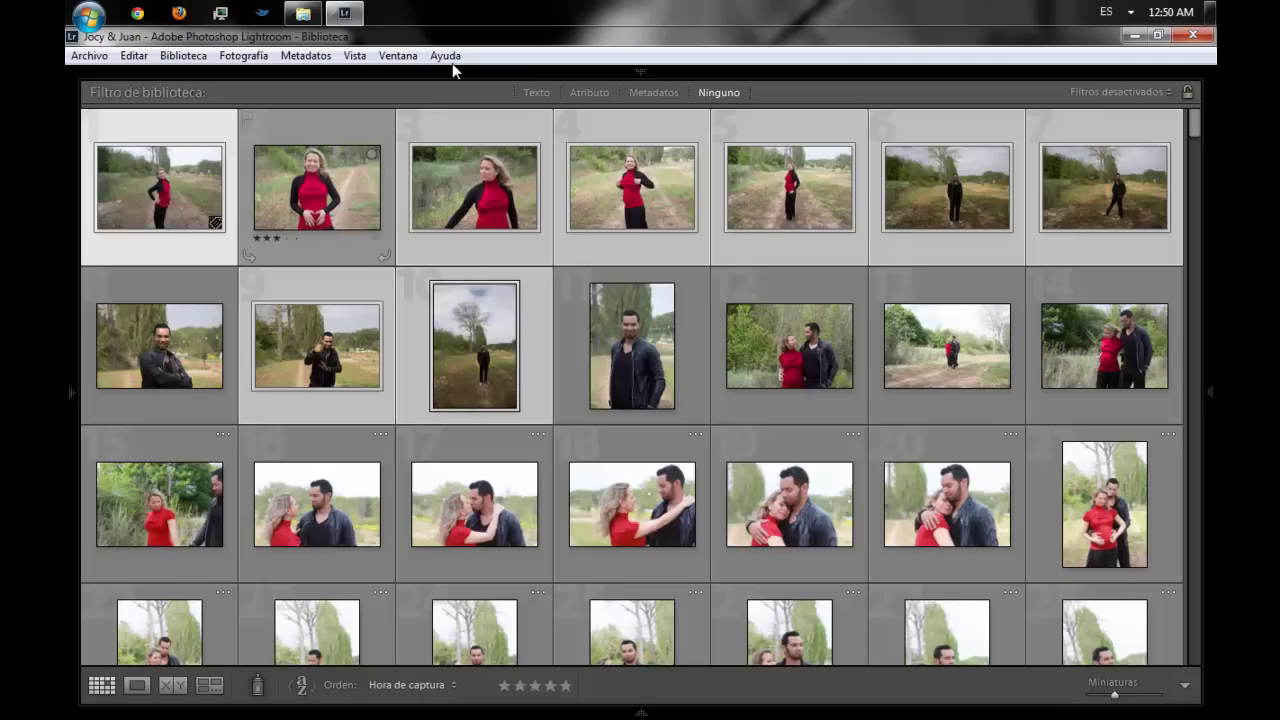
{"action": "key", "text": "Delete"}
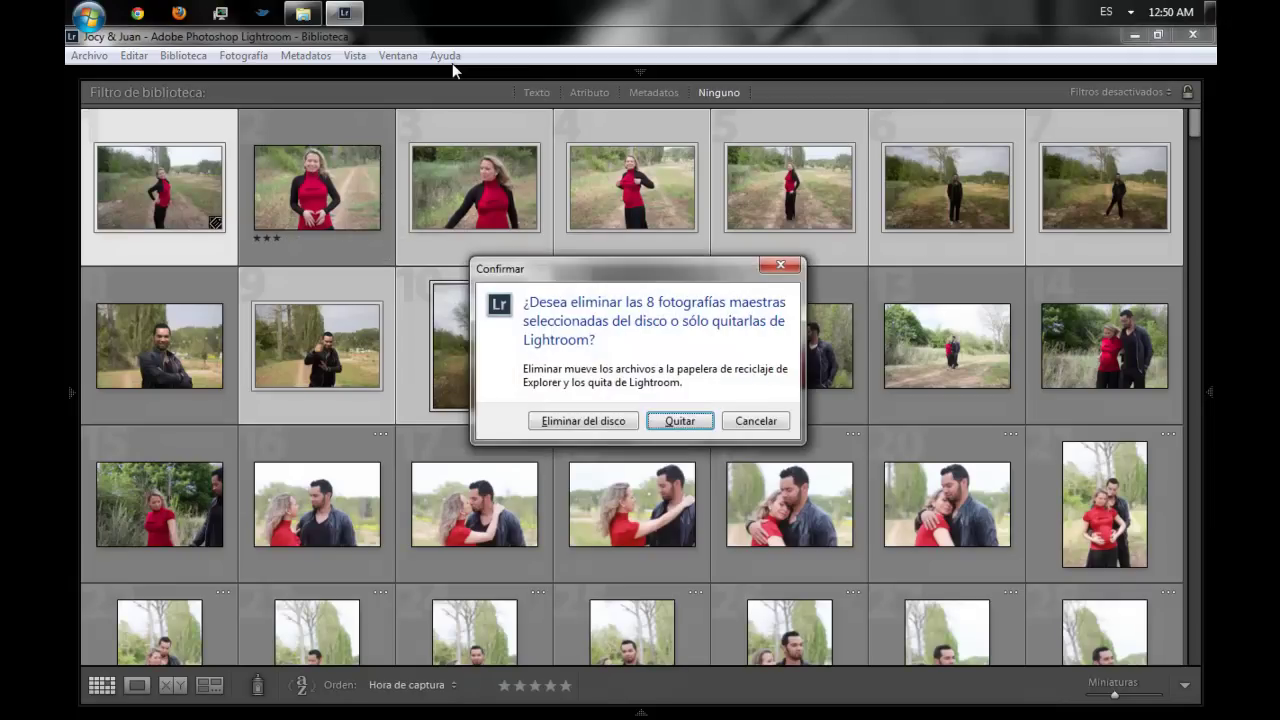
Choose 'Eliminar del disco' to remove the eight photos from disk
{"action": "key", "text": "Left"}
{"action": "key", "text": "Return"}
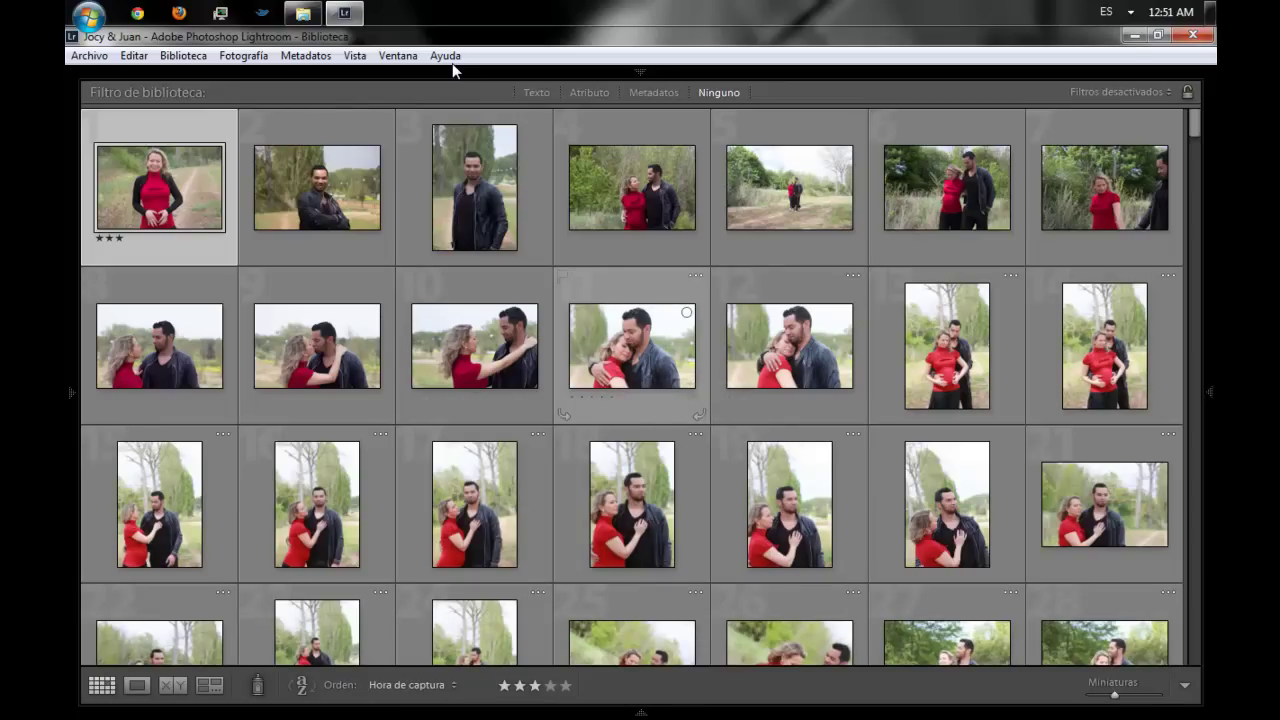
Rate thumbnail 11, the embracing couple, four stars in Loupe view, then return to Grid
{"action": "key", "text": "Down"}
{"action": "key", "text": "Right"}
{"action": "key", "text": "Right"}
{"action": "key", "text": "Right"}
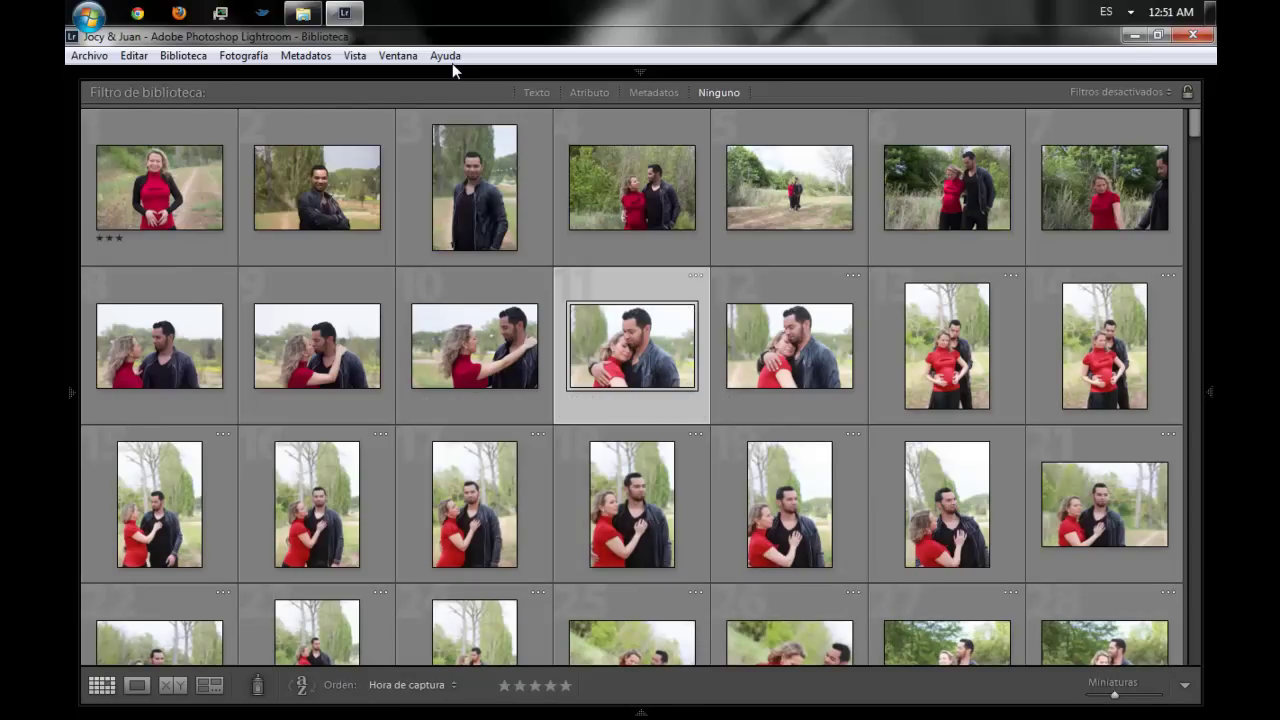
{"action": "key", "text": "e"}
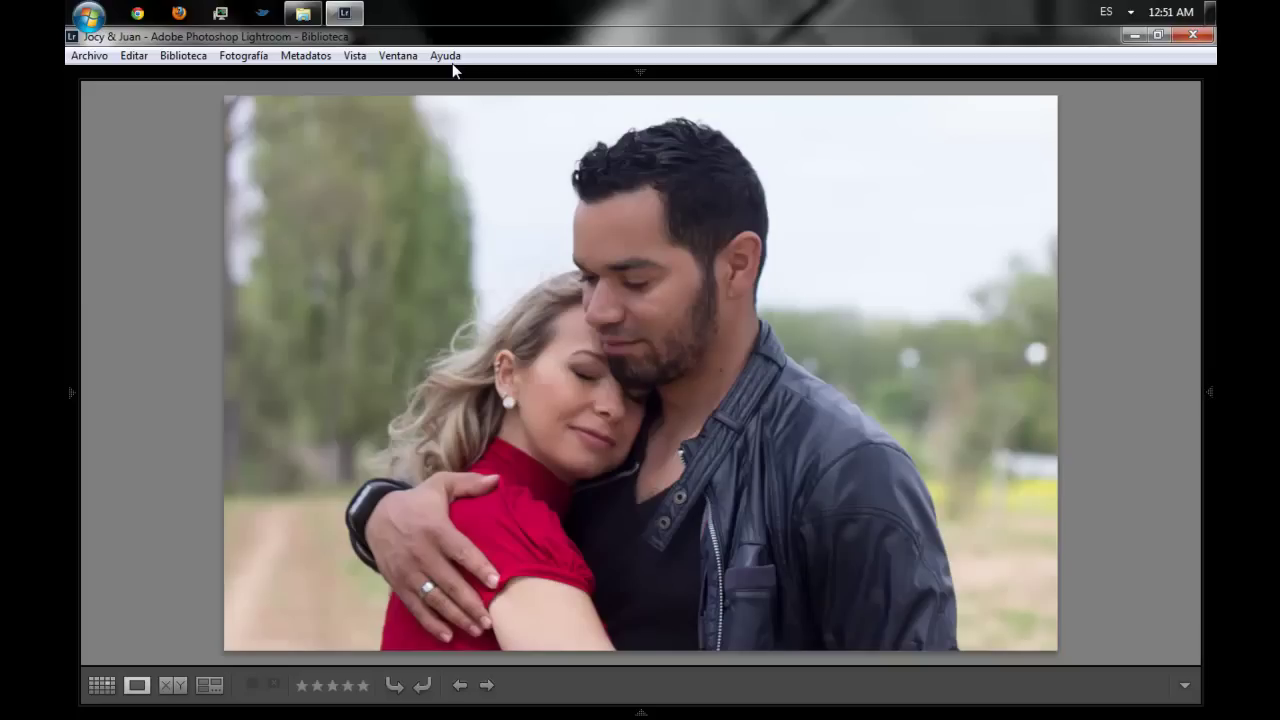
{"action": "key", "text": "5"}
{"action": "key", "text": "4"}
{"action": "key", "text": "g"}
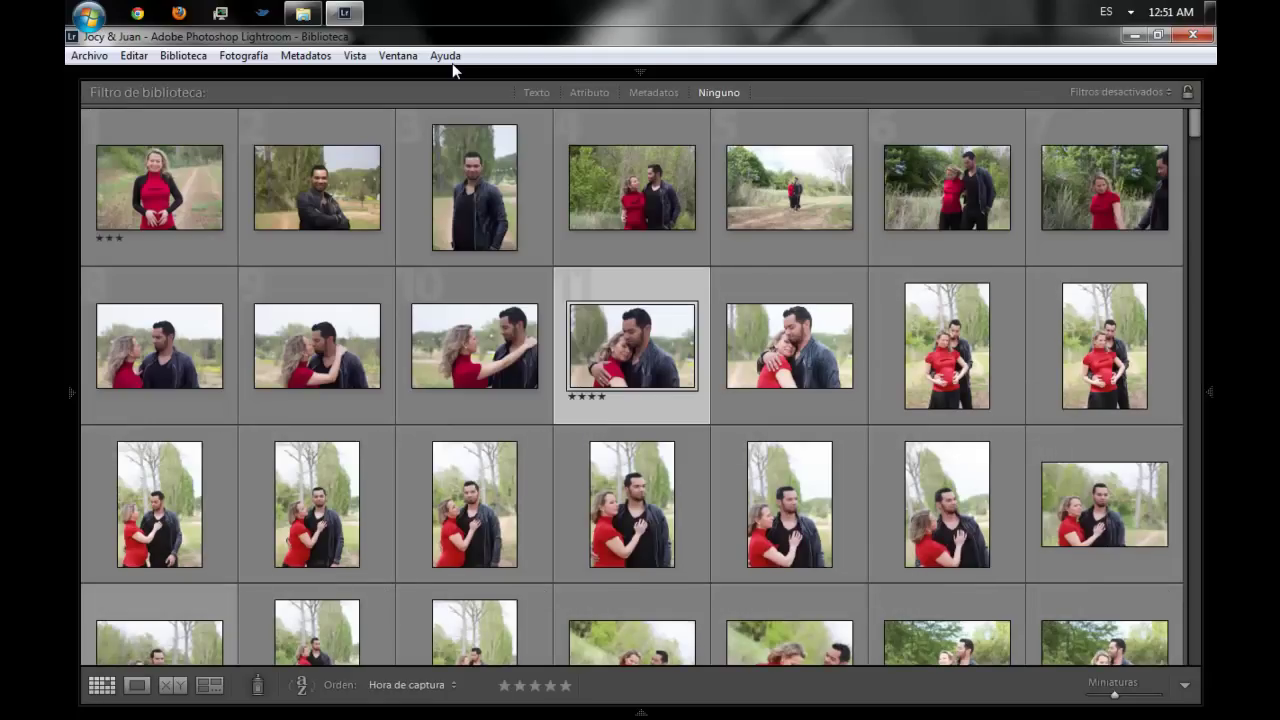
Show the metadata panel, navigator/catalog panel, filmstrip and module picker again with F8, F7, F6 and F5
{"action": "key", "text": "F8"}
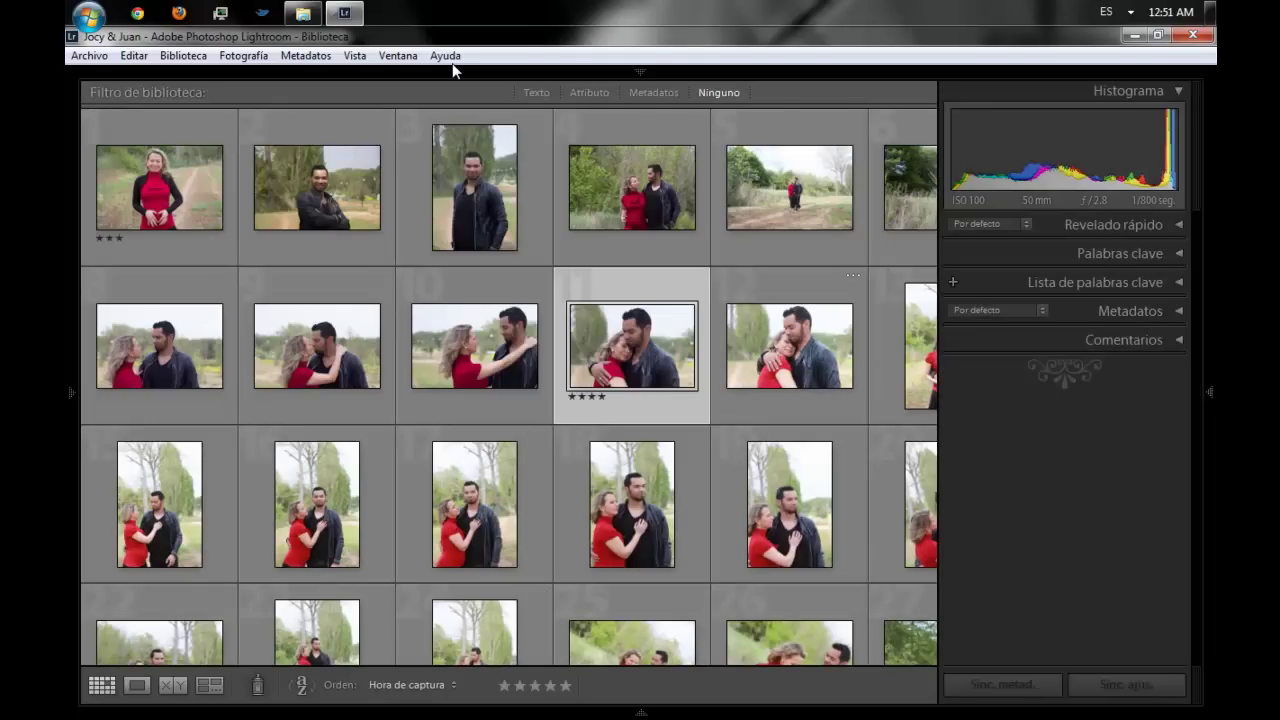
{"action": "key", "text": "F7"}
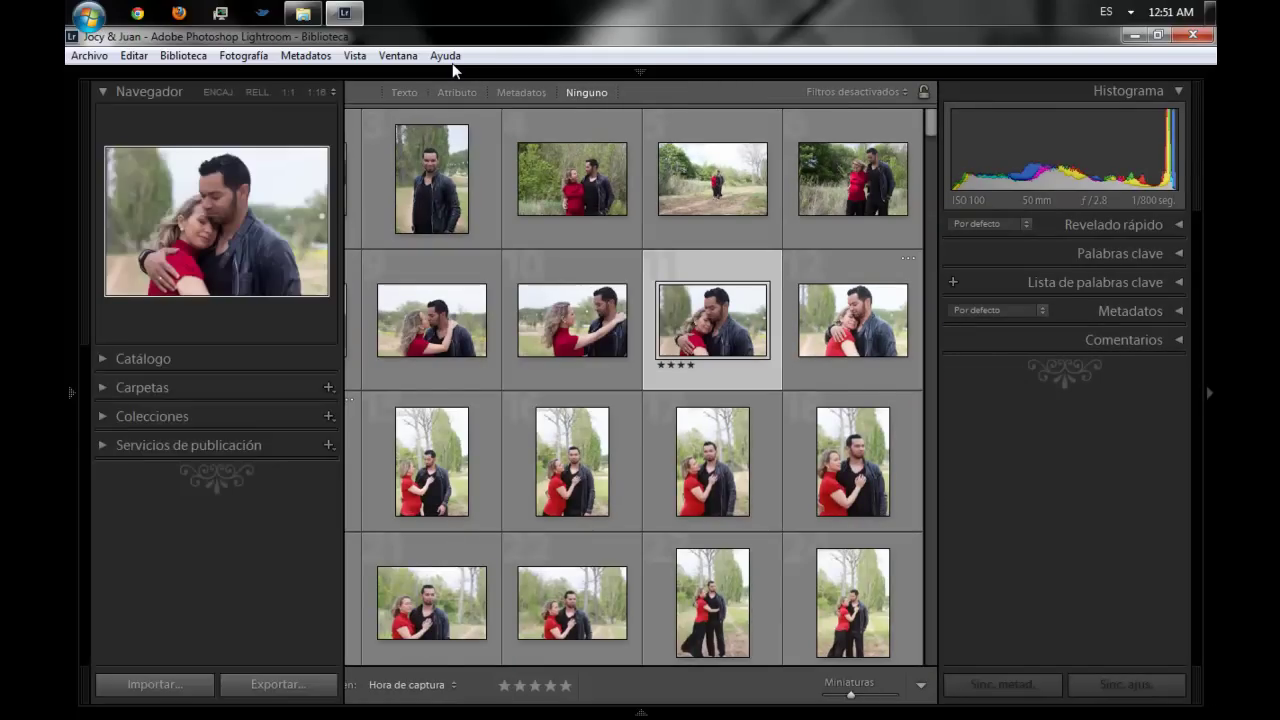
{"action": "key", "text": "F6"}
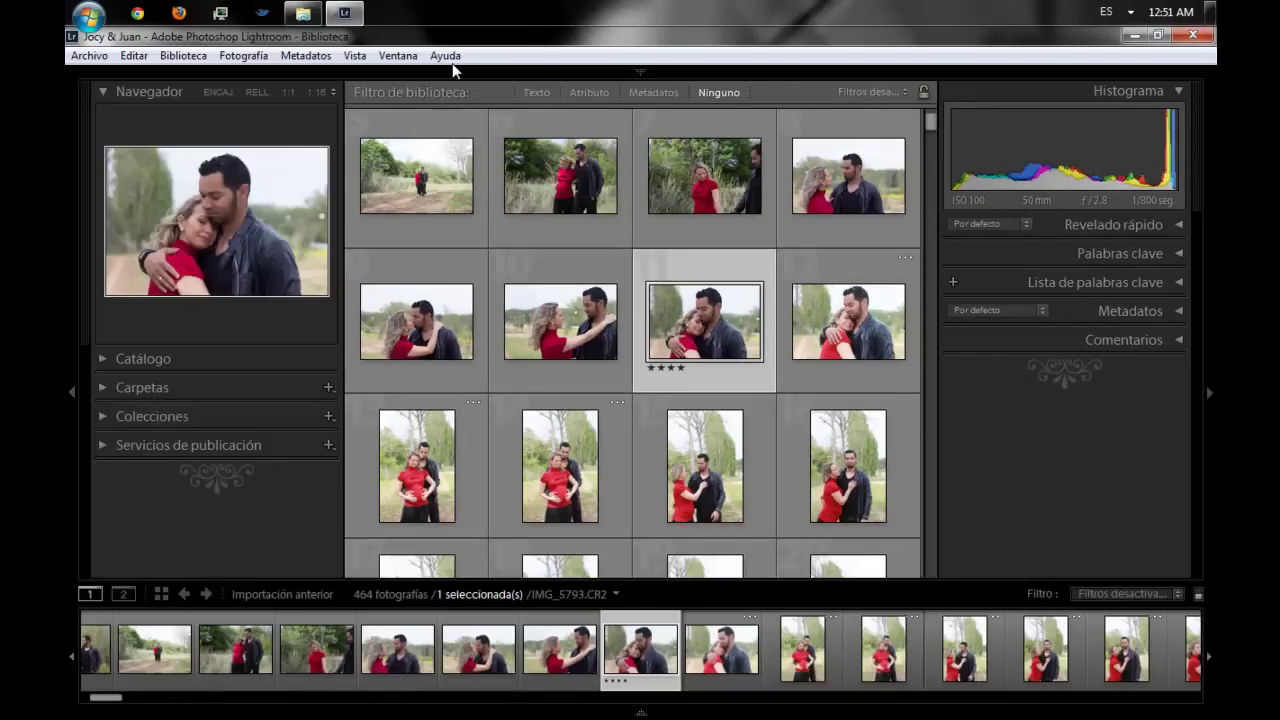
{"action": "key", "text": "F5"}
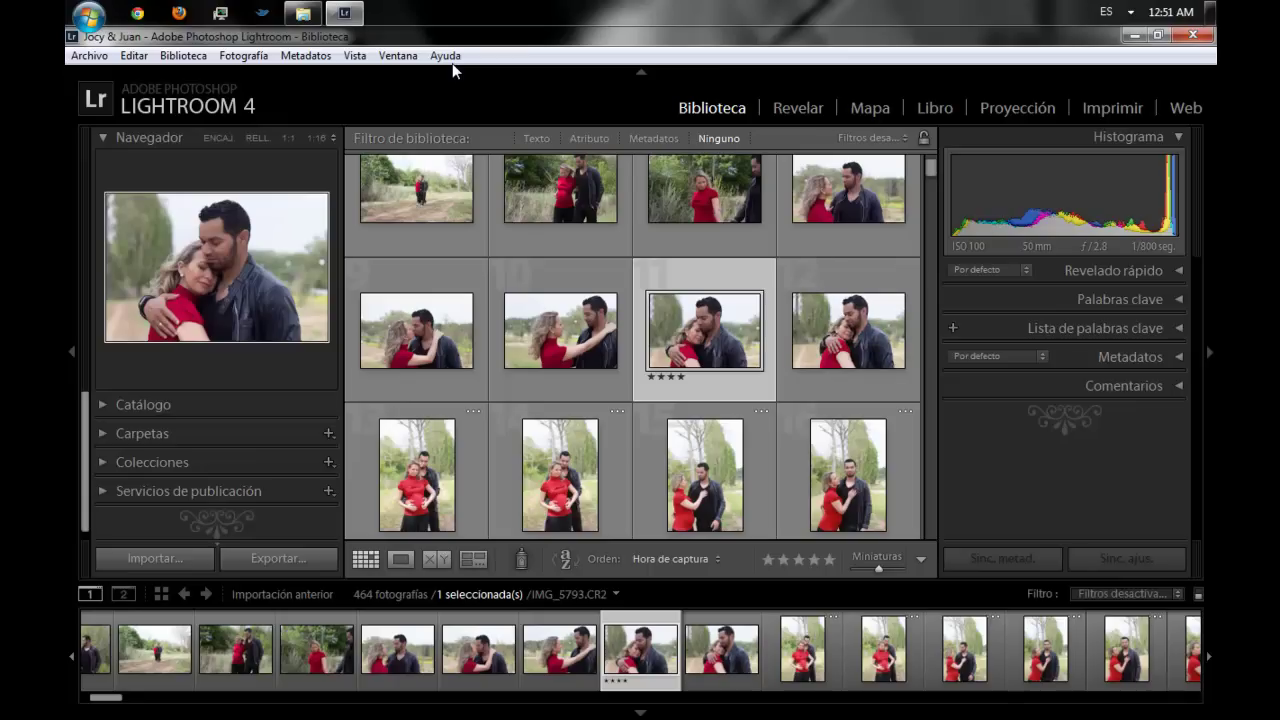
Apply the 'Clasificado' filter preset from the Filtro dropdown
{"action": "left_click", "coordinate": [1125, 593]}
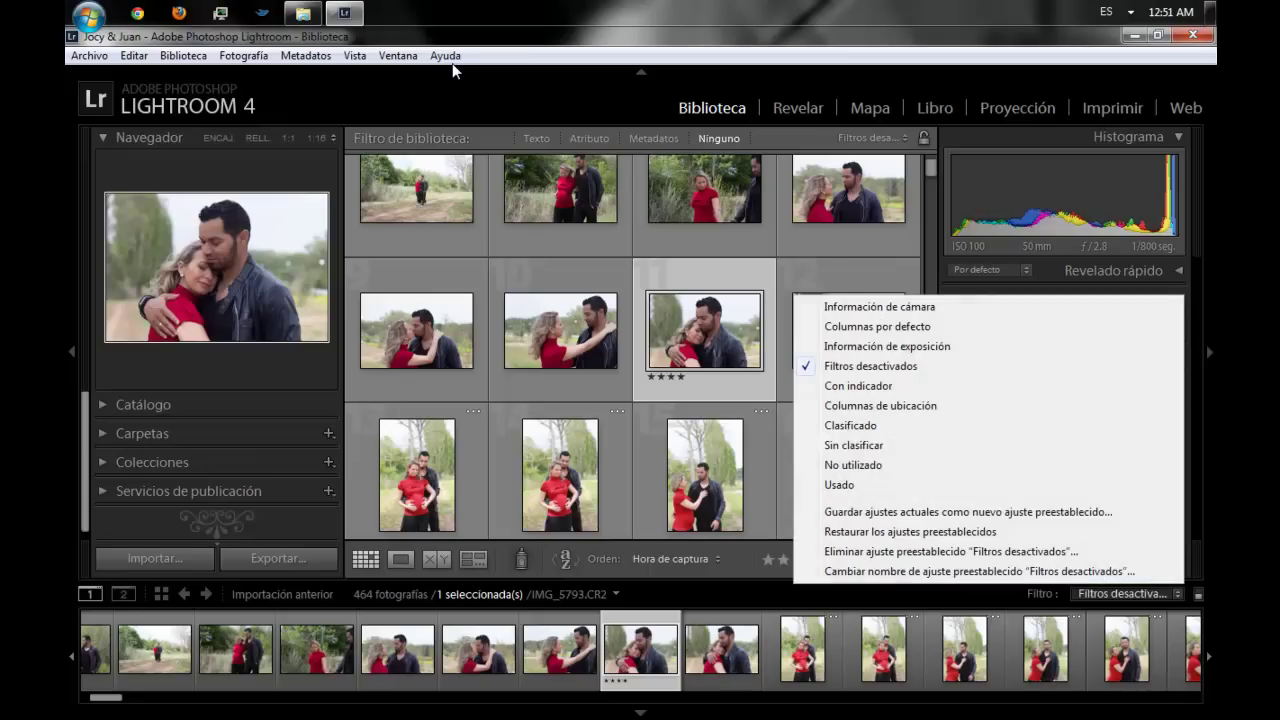
{"action": "key", "text": "Escape"}
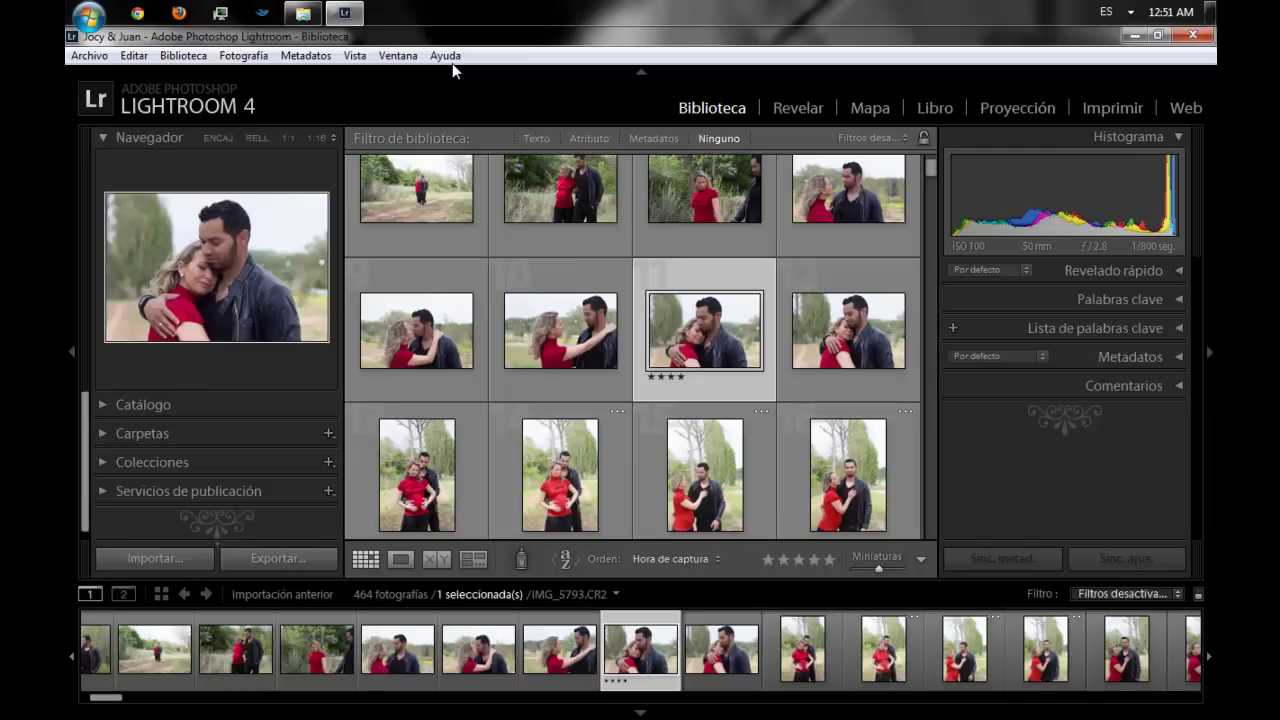
{"action": "left_click", "coordinate": [1125, 593]}
{"action": "key", "text": "Down"}
{"action": "key", "text": "Down"}
{"action": "key", "text": "Down"}
{"action": "key", "text": "Down"}
{"action": "key", "text": "Return"}
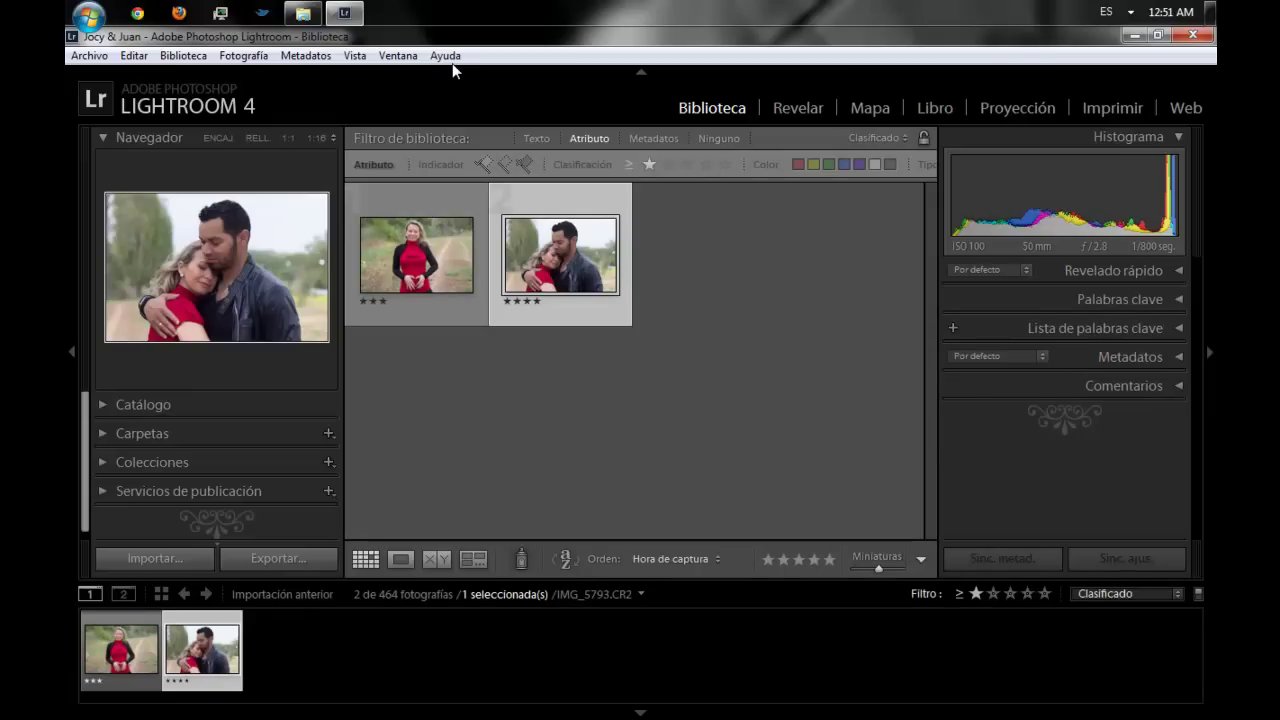
Try ≥5, ≥4 and ≥3 star rating filters, settle on ≥4, and hide the filmstrip
{"action": "key", "text": "ctrl+alt+5"}
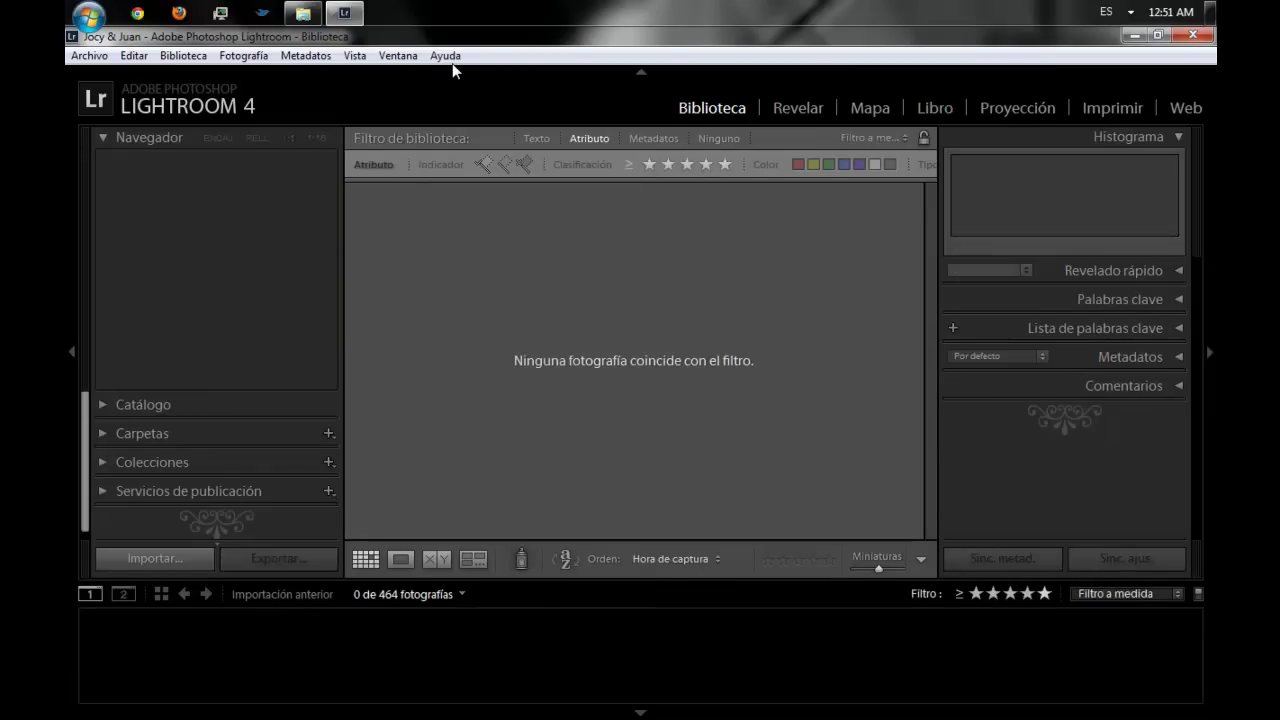
{"action": "key", "text": "ctrl+alt+4"}
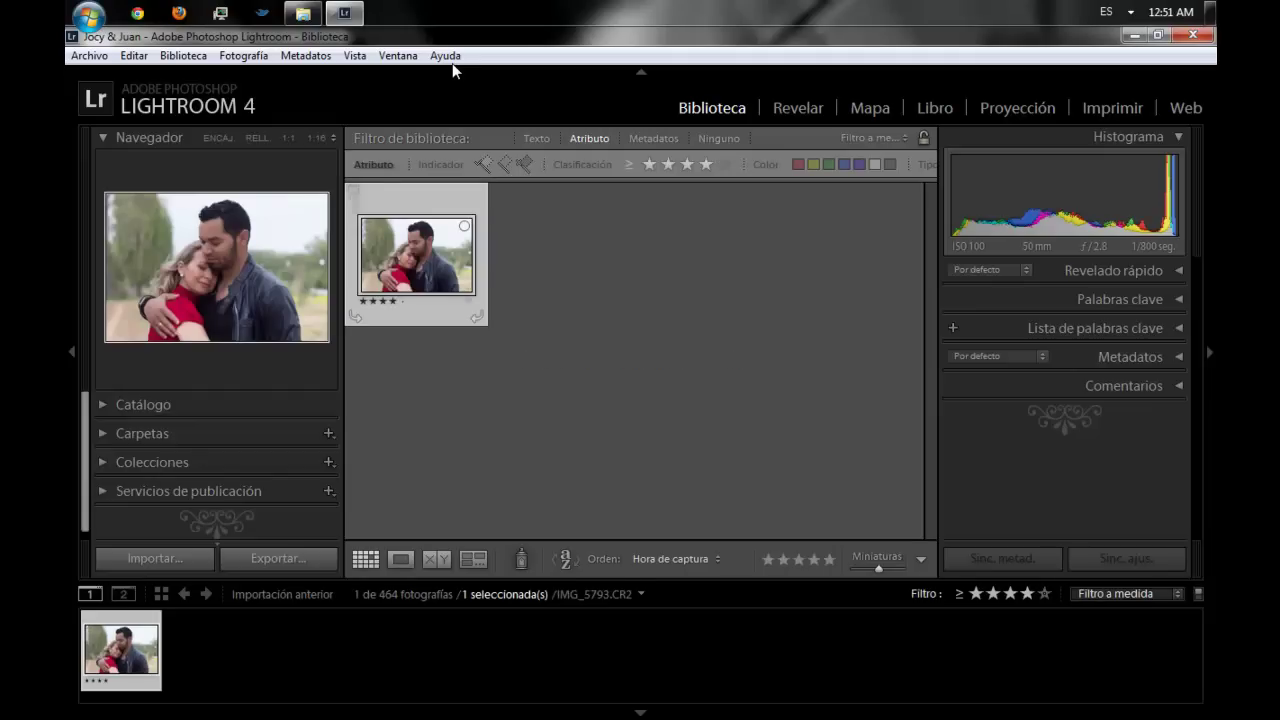
{"action": "key", "text": "ctrl+alt+3"}
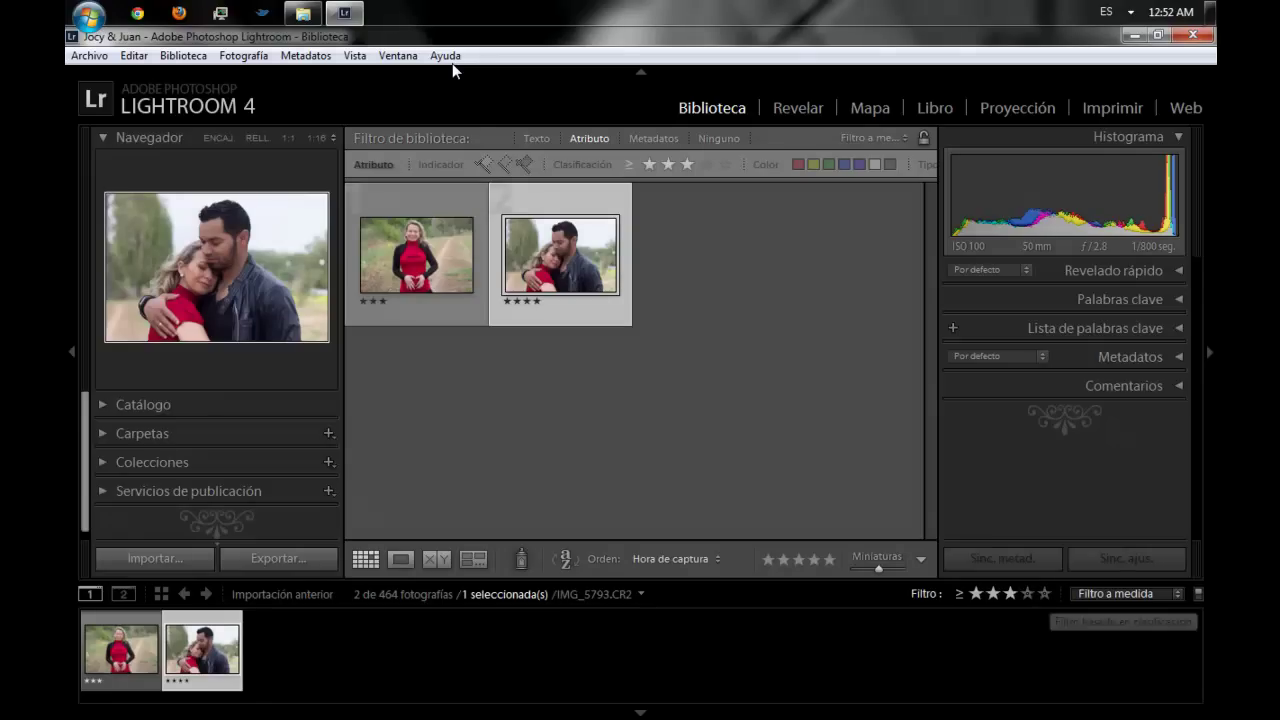
{"action": "key", "text": "ctrl+alt+4"}
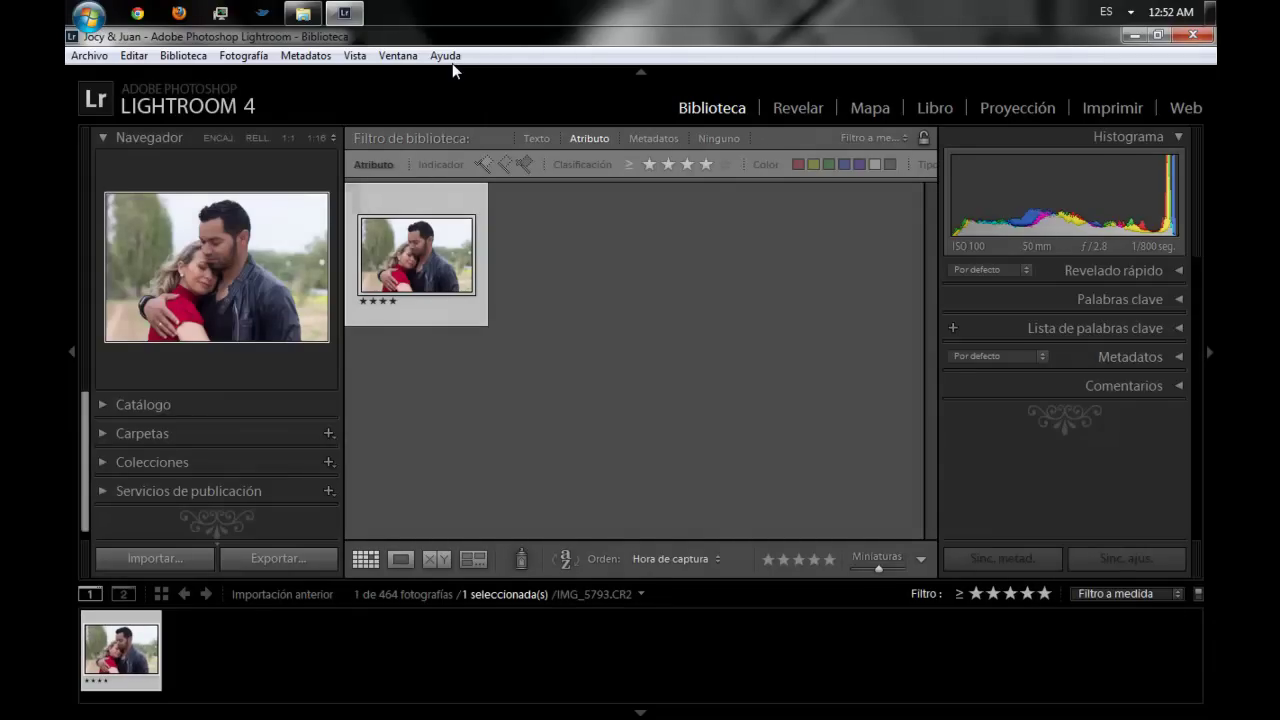
{"action": "key", "text": "ctrl+alt+5"}
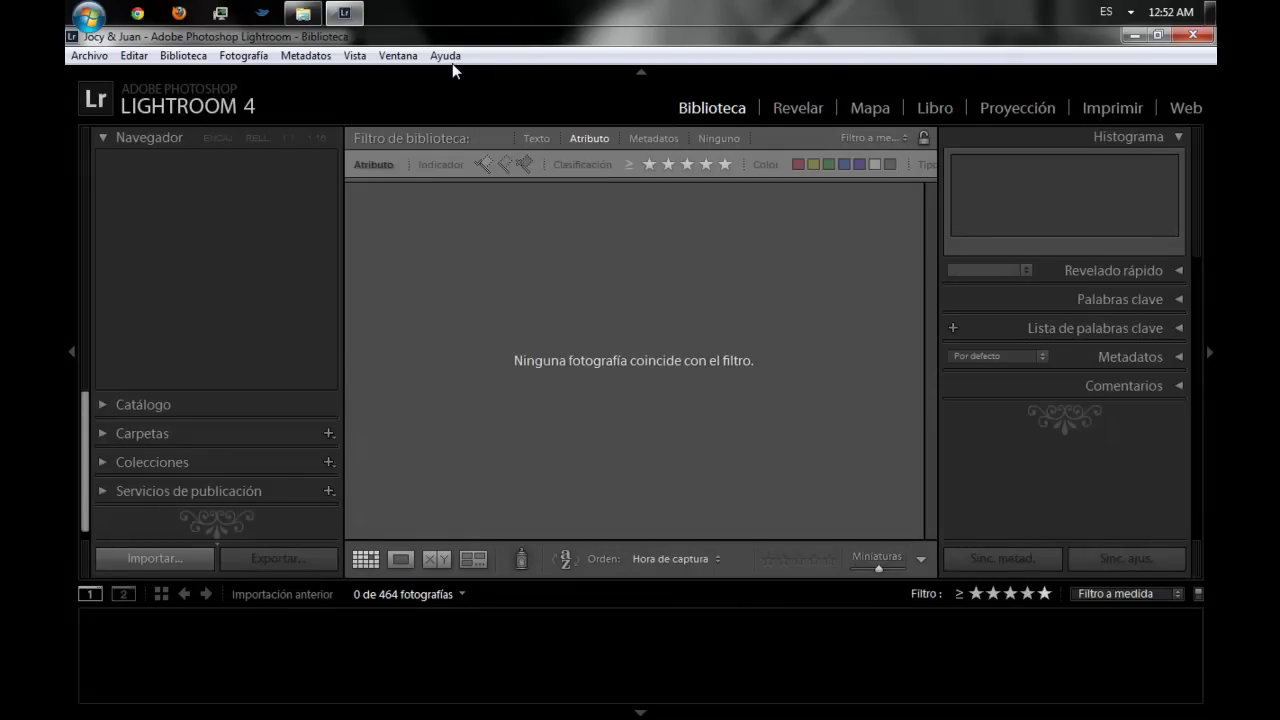
{"action": "key", "text": "ctrl+alt+4"}
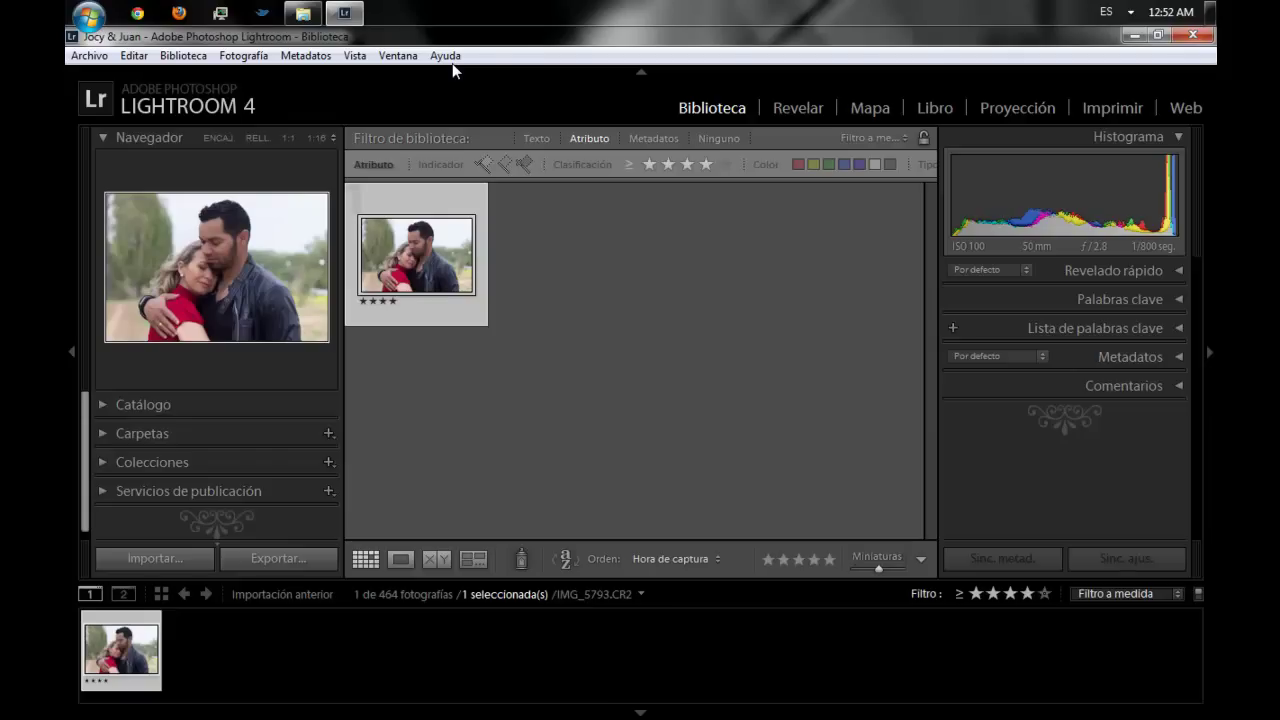
{"action": "key", "text": "F6"}
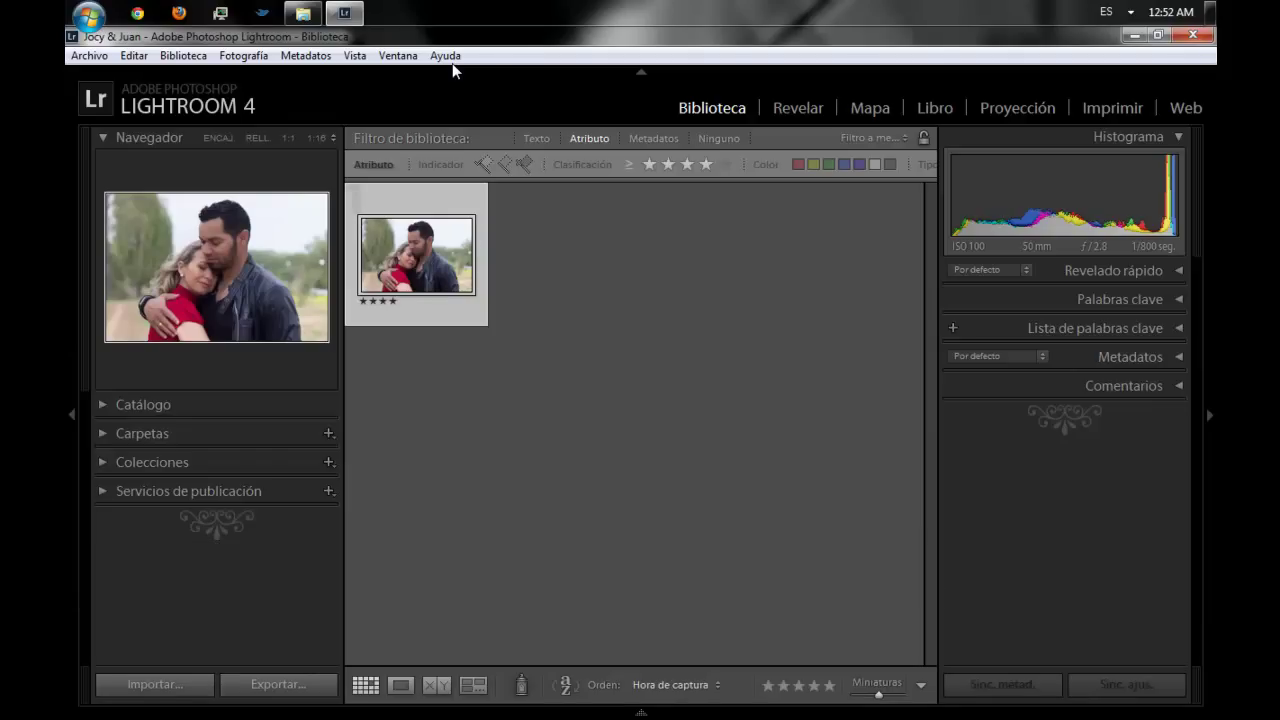
Restore the filmstrip and hide the Orden and Pintura tools from the toolbar
{"action": "key", "text": "F6"}
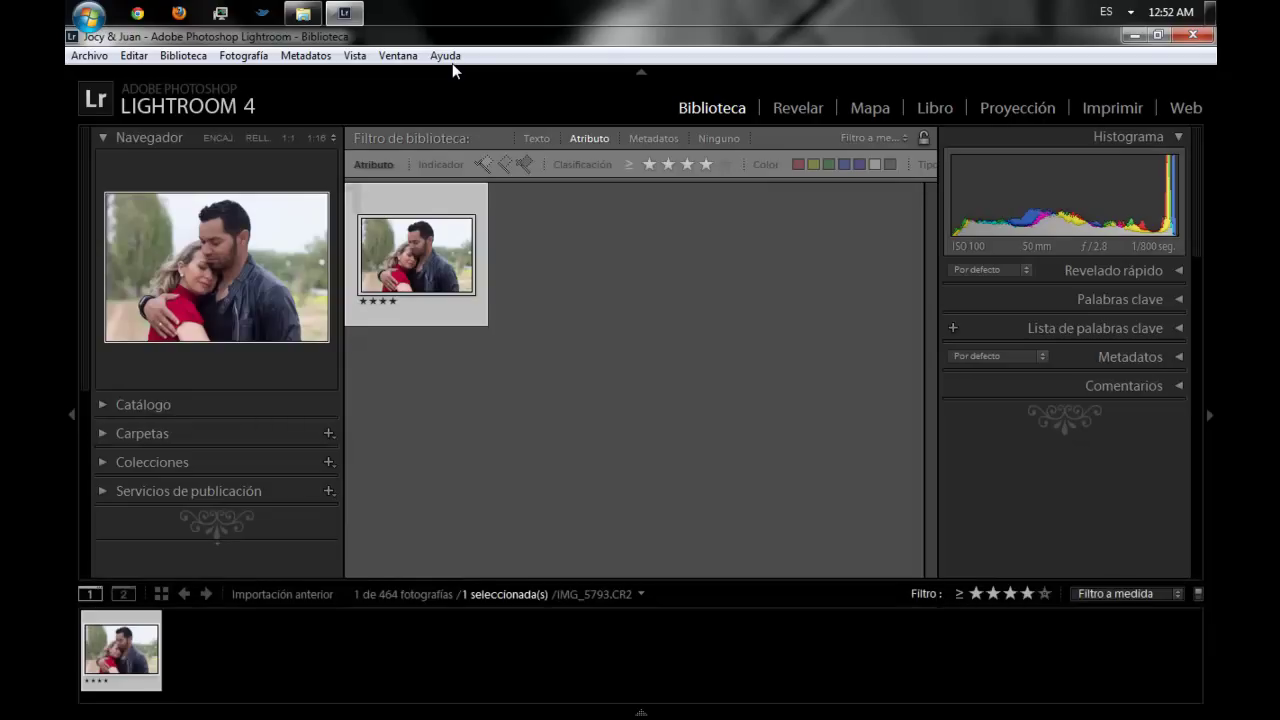
{"action": "left_click", "coordinate": [921, 559]}
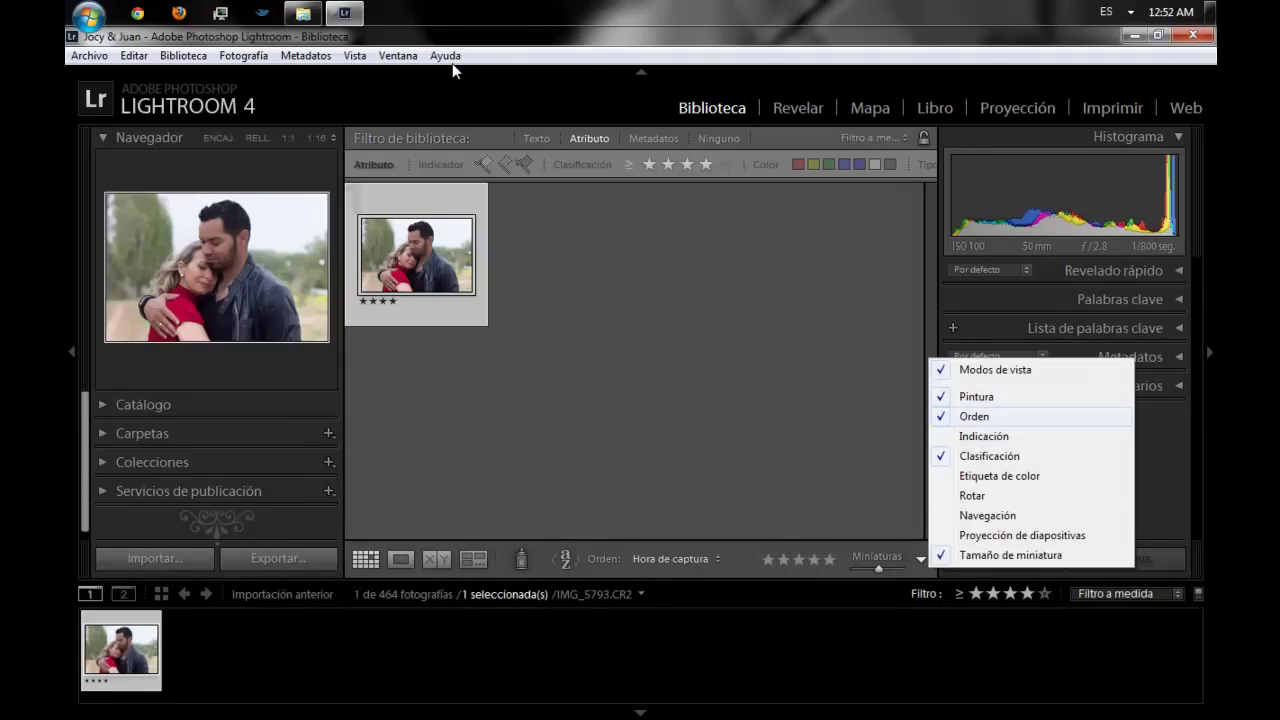
{"action": "left_click", "coordinate": [974, 416]}
{"action": "left_click", "coordinate": [921, 559]}
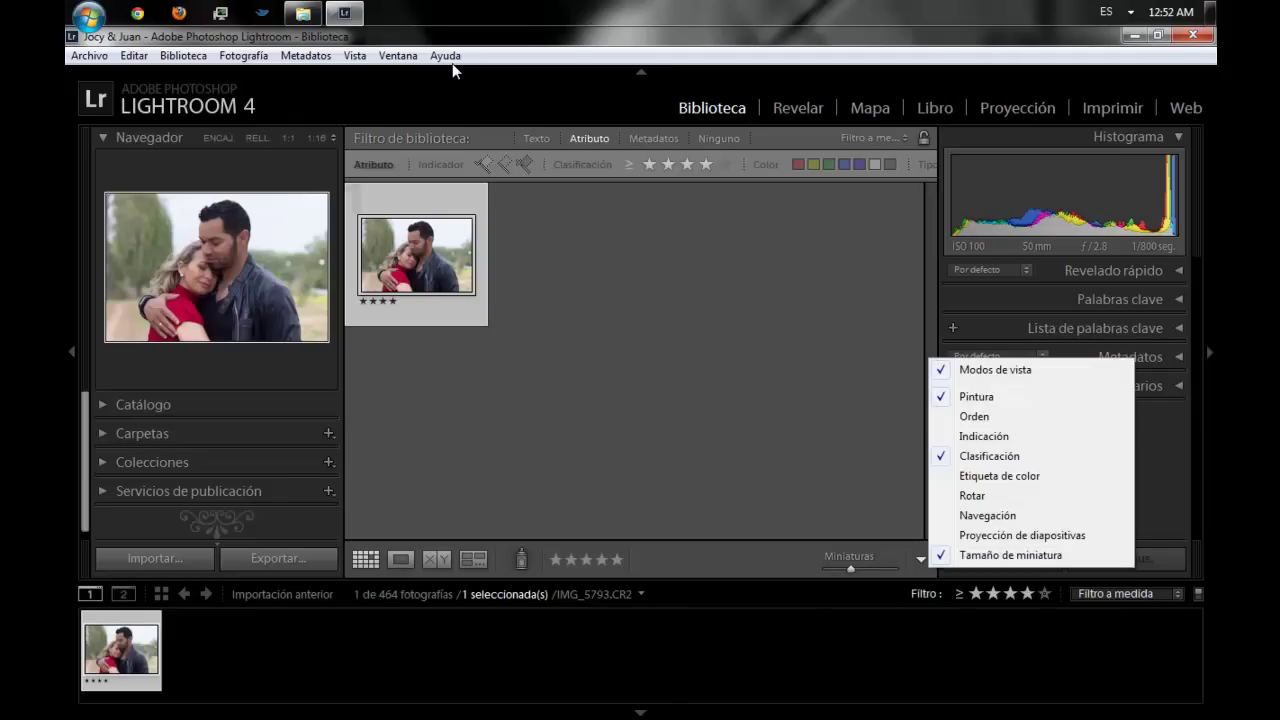
{"action": "left_click", "coordinate": [976, 396]}
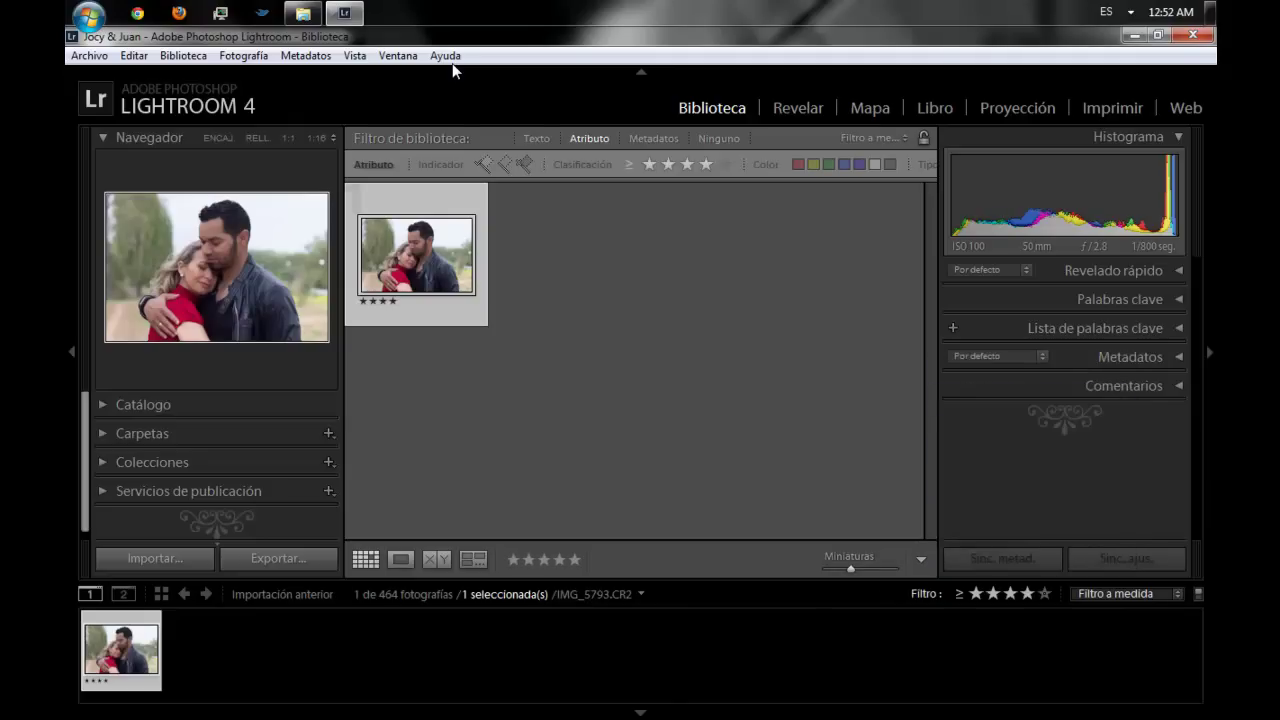
Briefly show the Indicación flag tools, toggle a pick flag off again, then enable Etiqueta de color
{"action": "left_click", "coordinate": [921, 559]}
{"action": "left_click", "coordinate": [976, 436]}
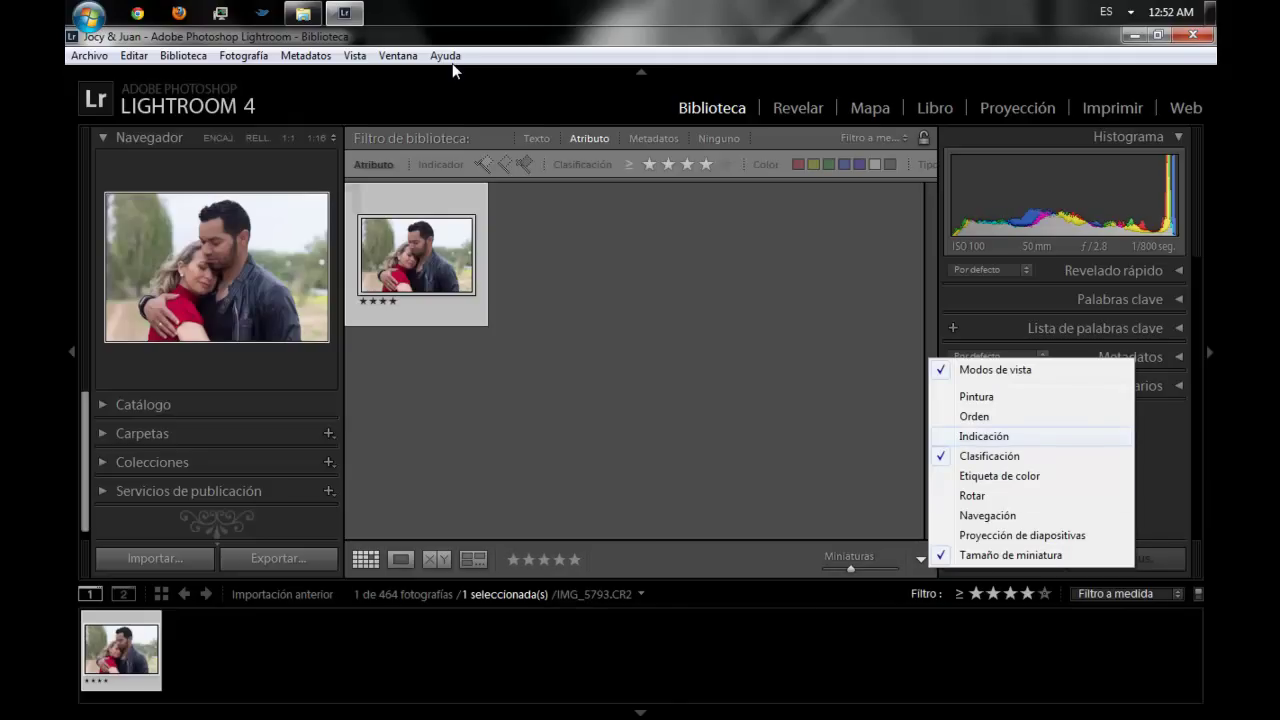
{"action": "key", "text": "p"}
{"action": "key", "text": "u"}
{"action": "left_click", "coordinate": [921, 559]}
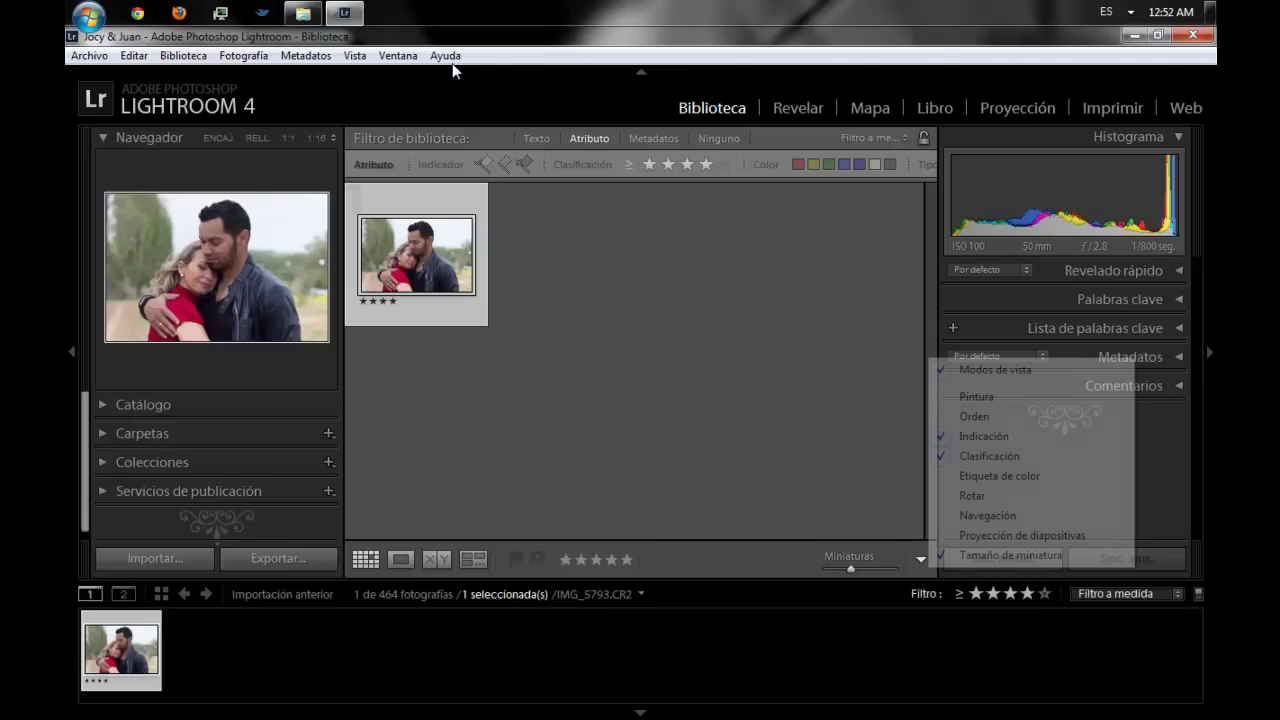
{"action": "left_click", "coordinate": [984, 436]}
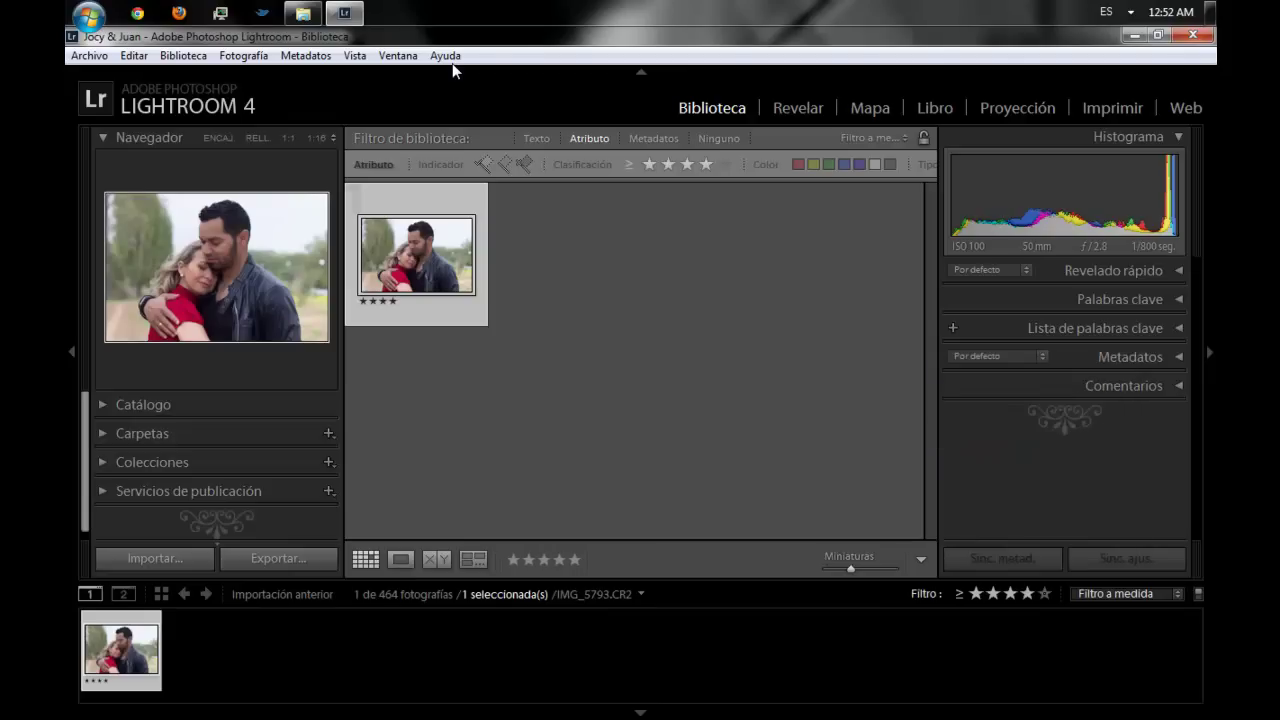
{"action": "left_click", "coordinate": [921, 559]}
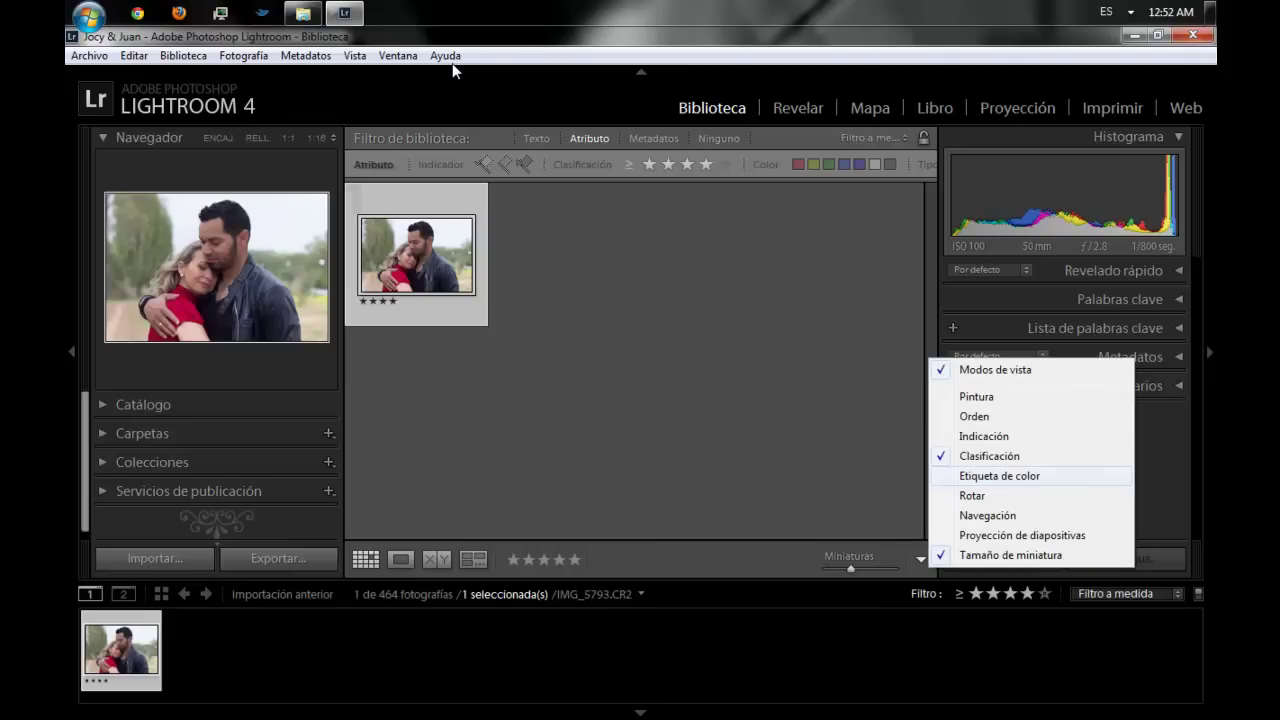
{"action": "left_click", "coordinate": [999, 476]}
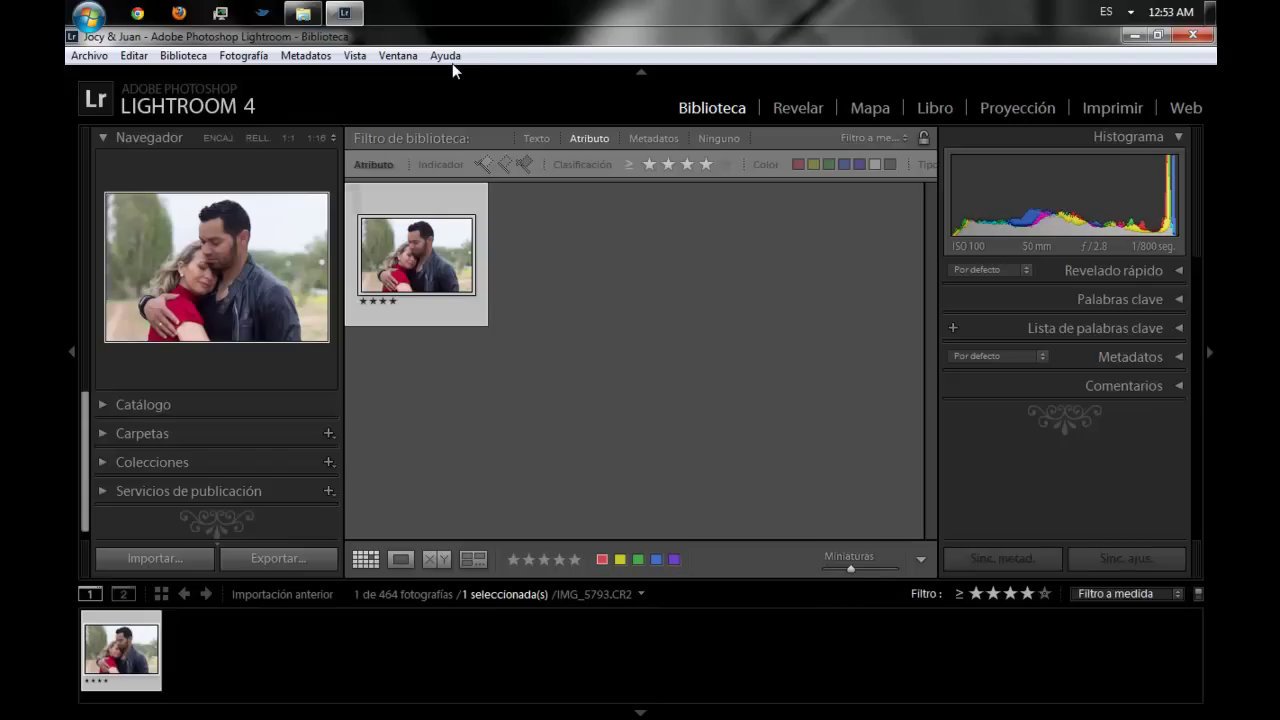
Give the four-star photo a purple colour label, after trying red
{"action": "left_click", "coordinate": [602, 559]}
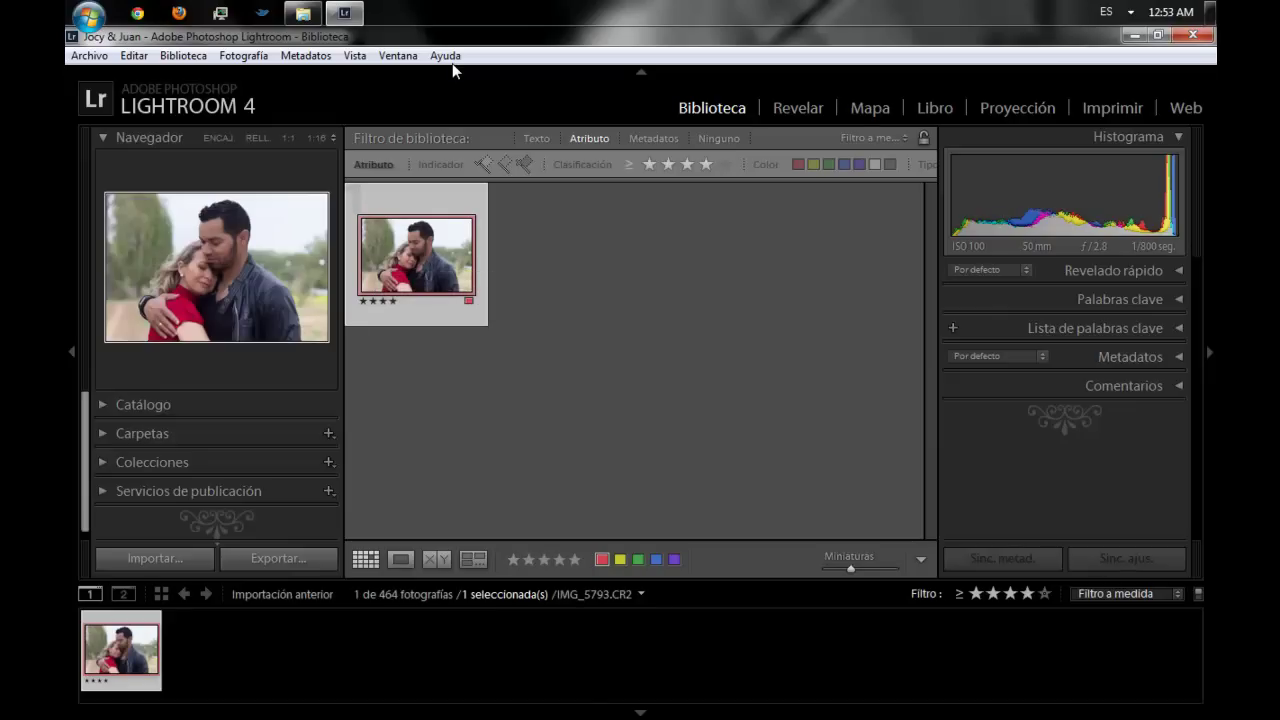
{"action": "left_click", "coordinate": [602, 559]}
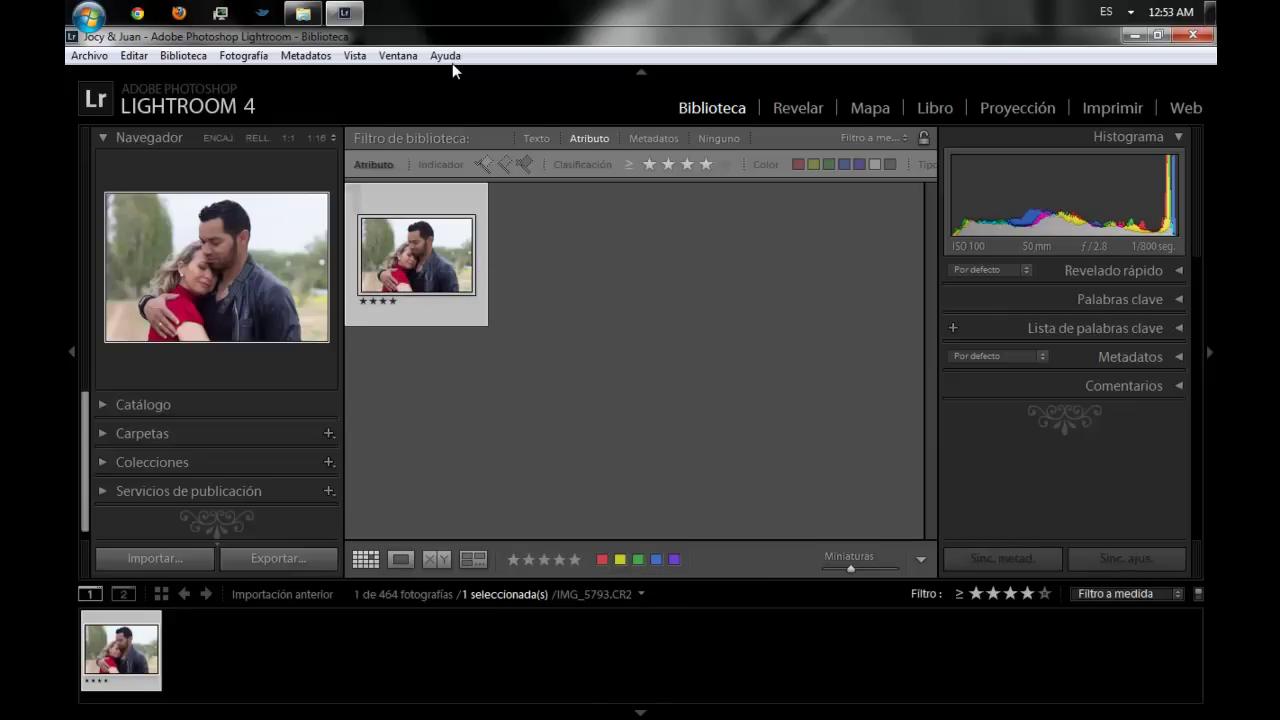
{"action": "left_click", "coordinate": [674, 559]}
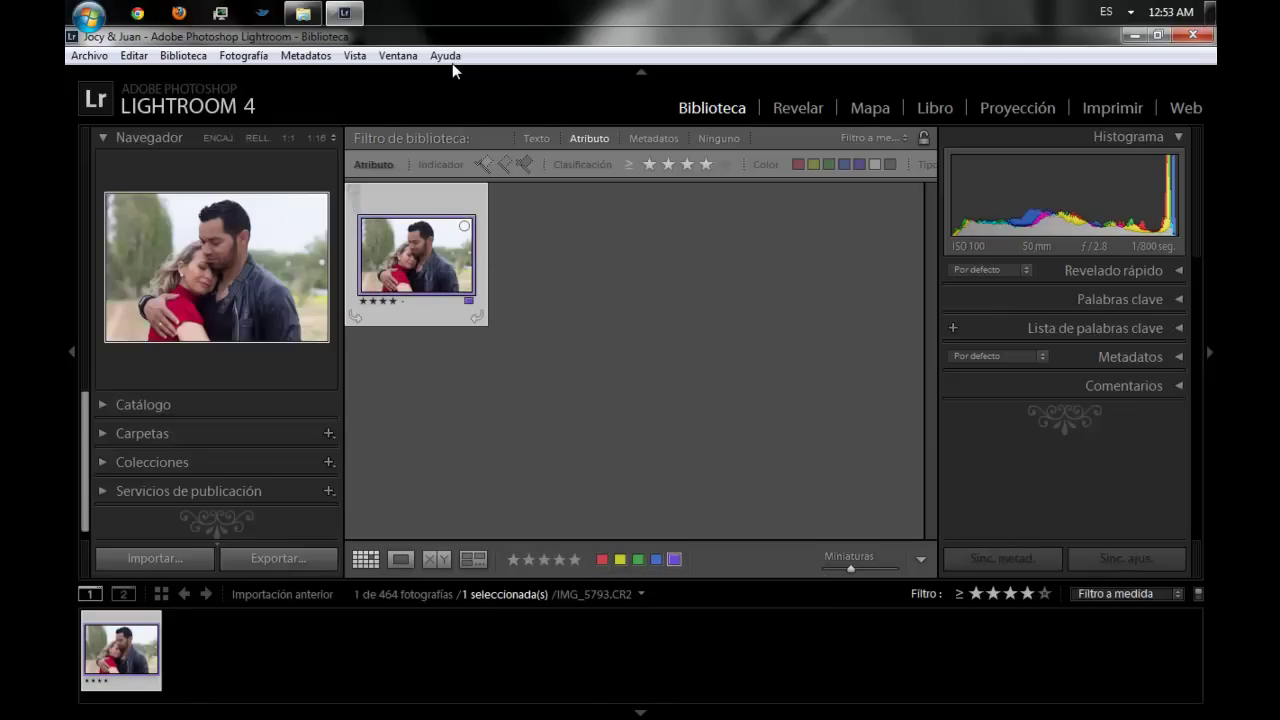
Remove the purple label and swap the toolbar's colour labels for the Rotar tools
{"action": "left_click", "coordinate": [674, 559]}
{"action": "left_click", "coordinate": [921, 559]}
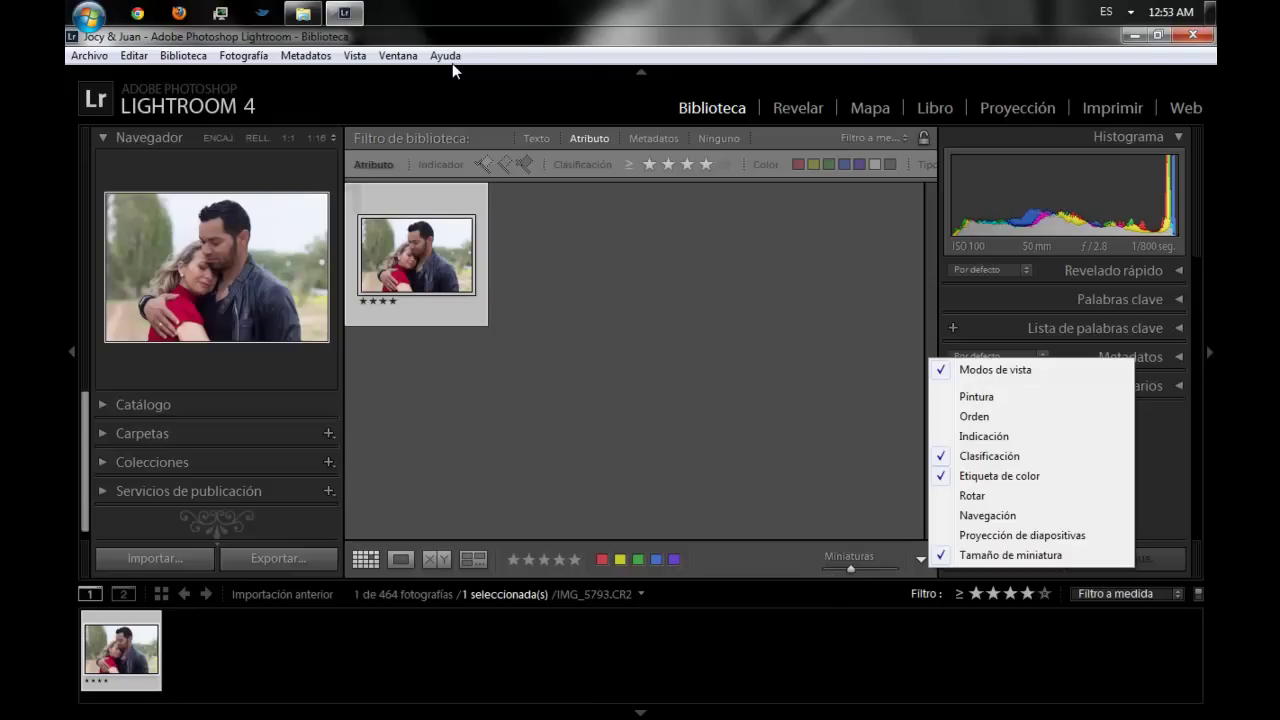
{"action": "key", "text": "Return"}
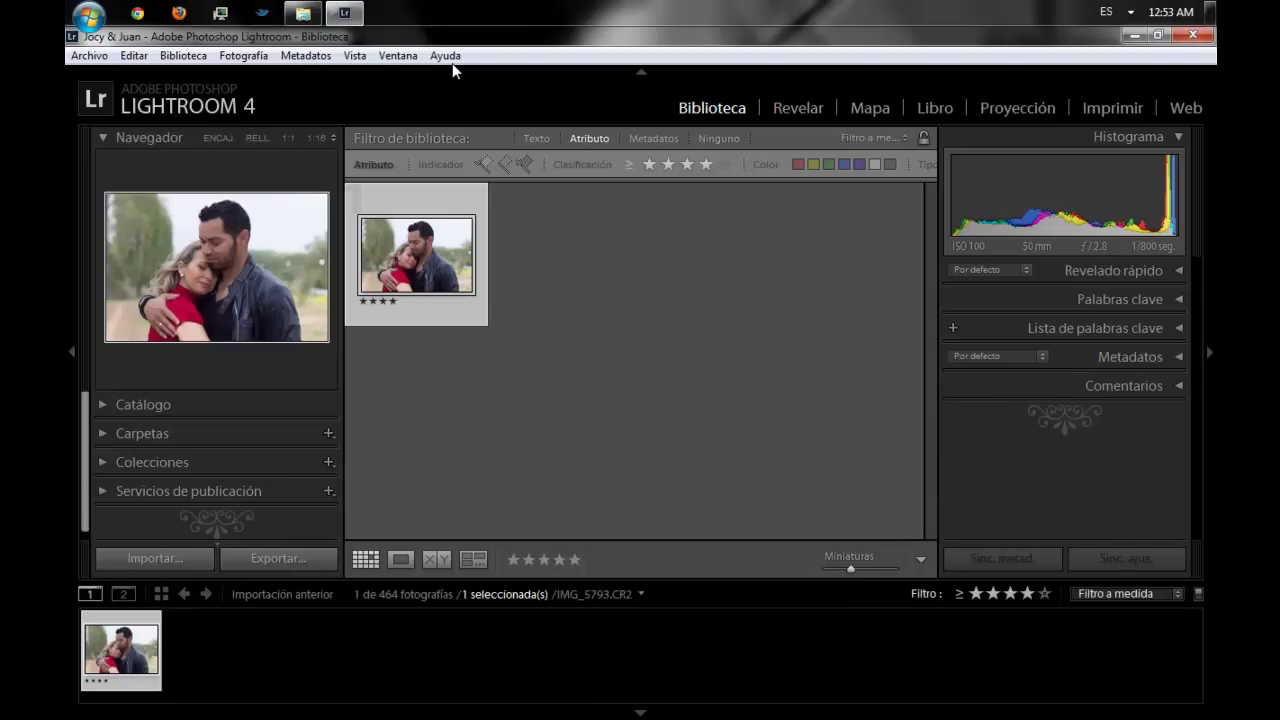
{"action": "key", "text": "Up"}
{"action": "key", "text": "Up"}
{"action": "key", "text": "Return"}
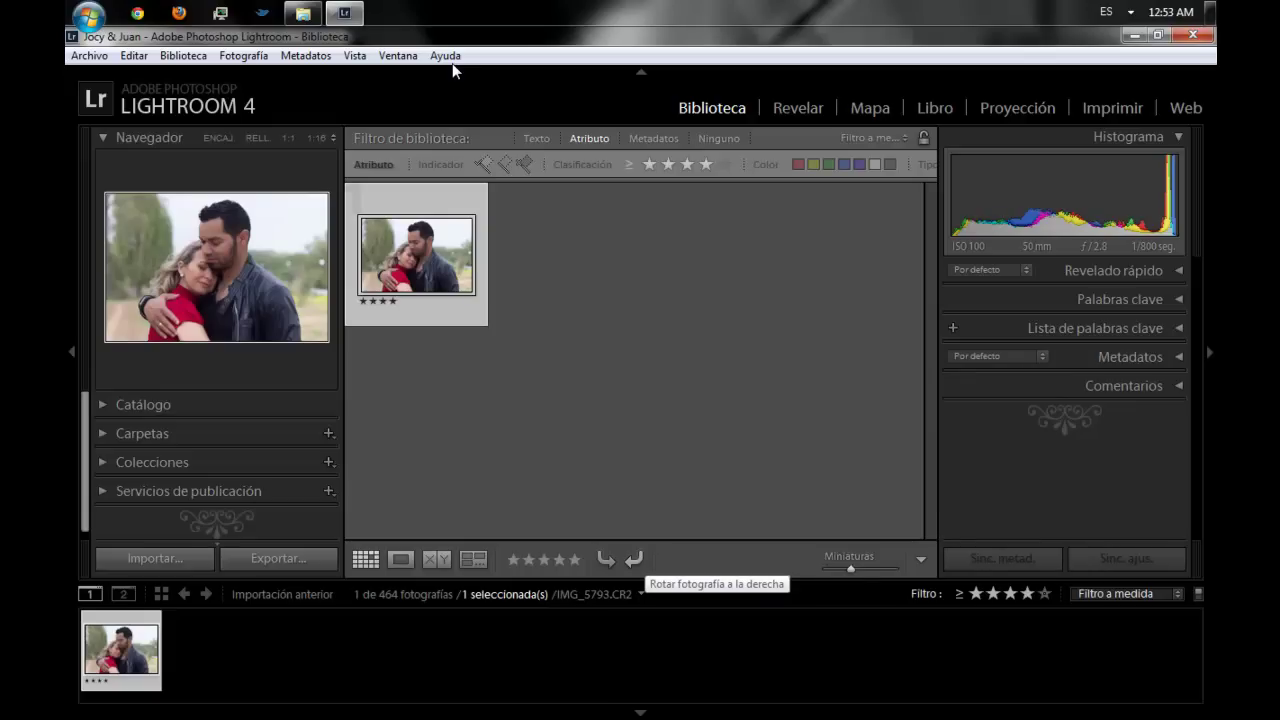
Rotate the couple photo back to upright landscape orientation
{"action": "left_click", "coordinate": [634, 559]}
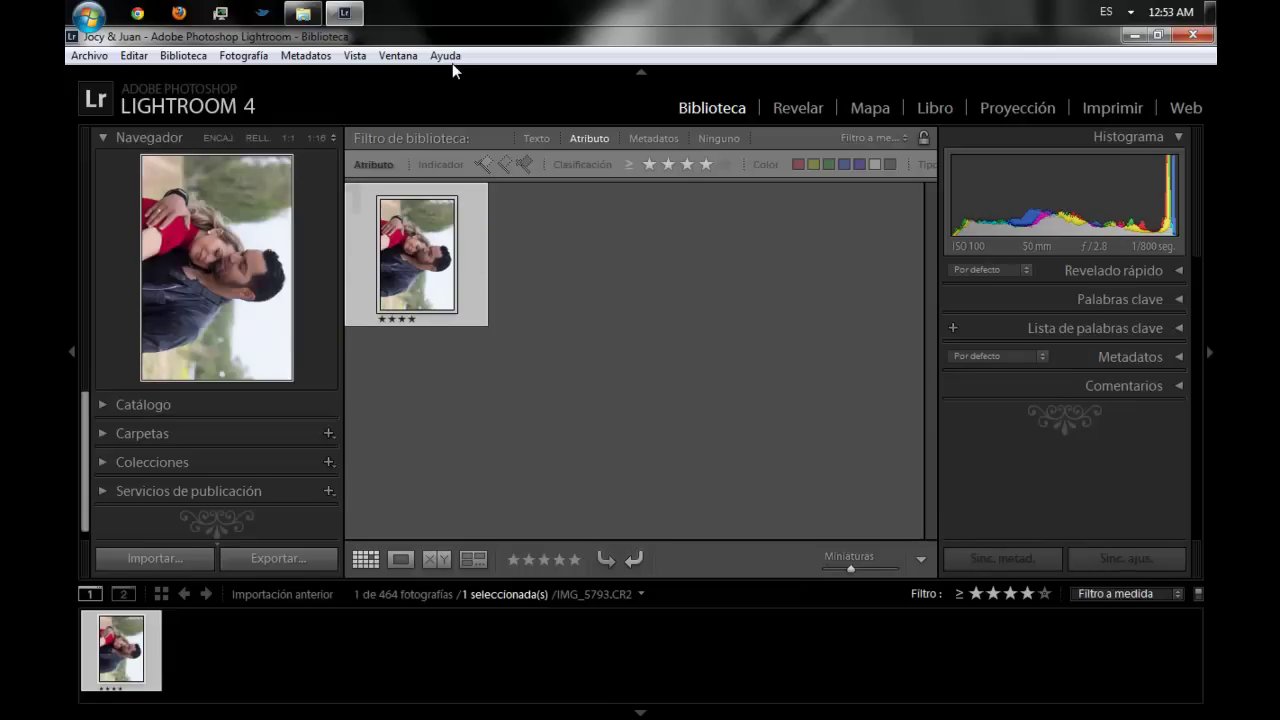
{"action": "key", "text": "ctrl+bracketright"}
{"action": "key", "text": "ctrl+bracketright"}
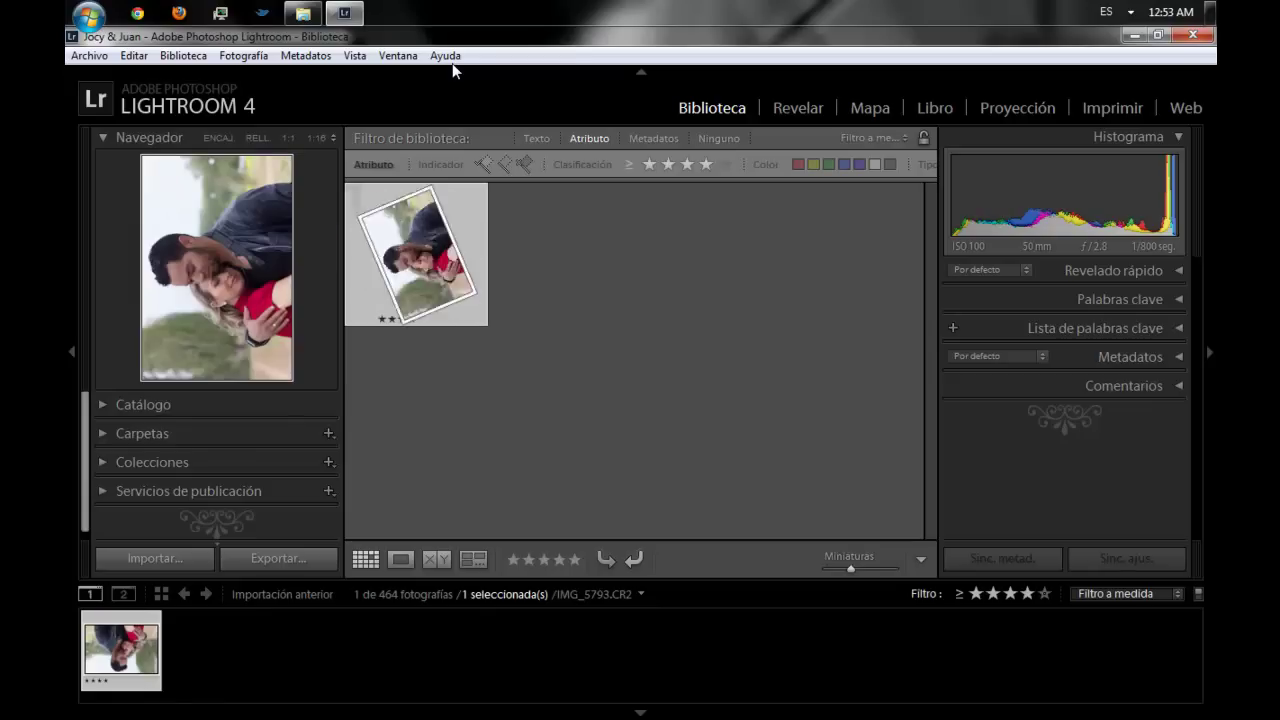
{"action": "key", "text": "ctrl+bracketright"}
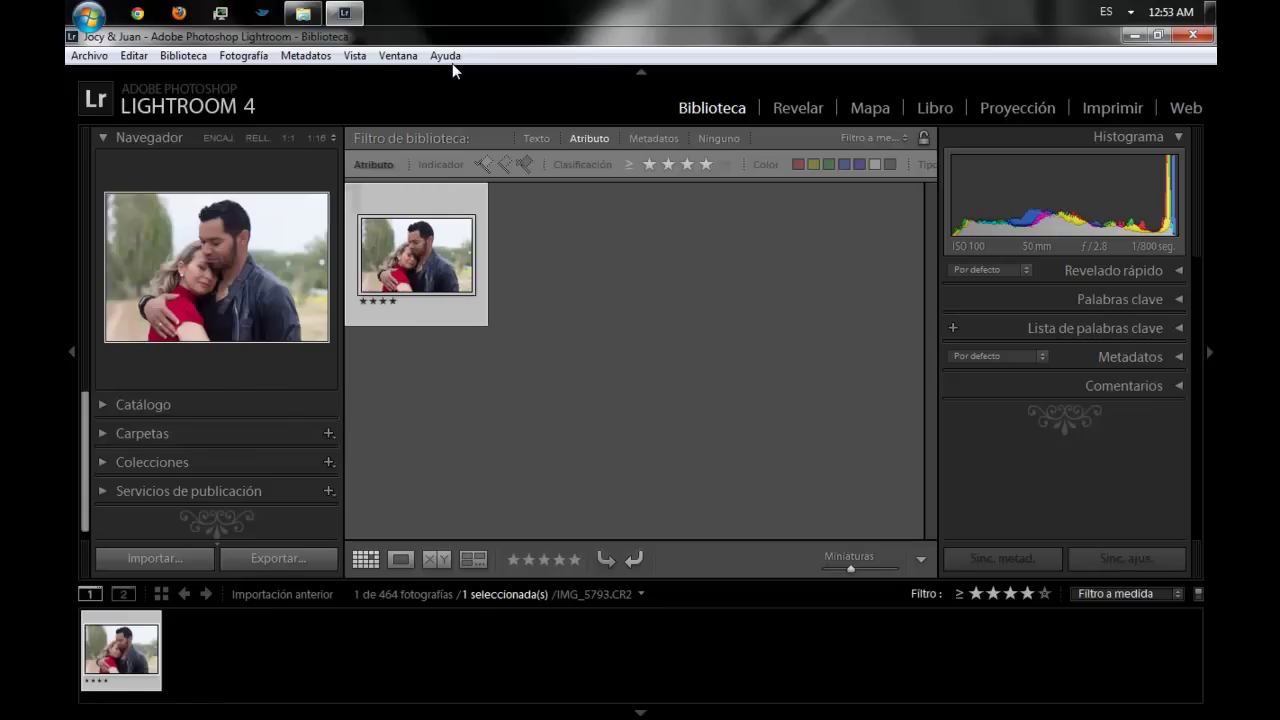
Replace Rotar with Navegación in the toolbar and set the rating filter to one star and up
{"action": "left_click", "coordinate": [921, 559]}
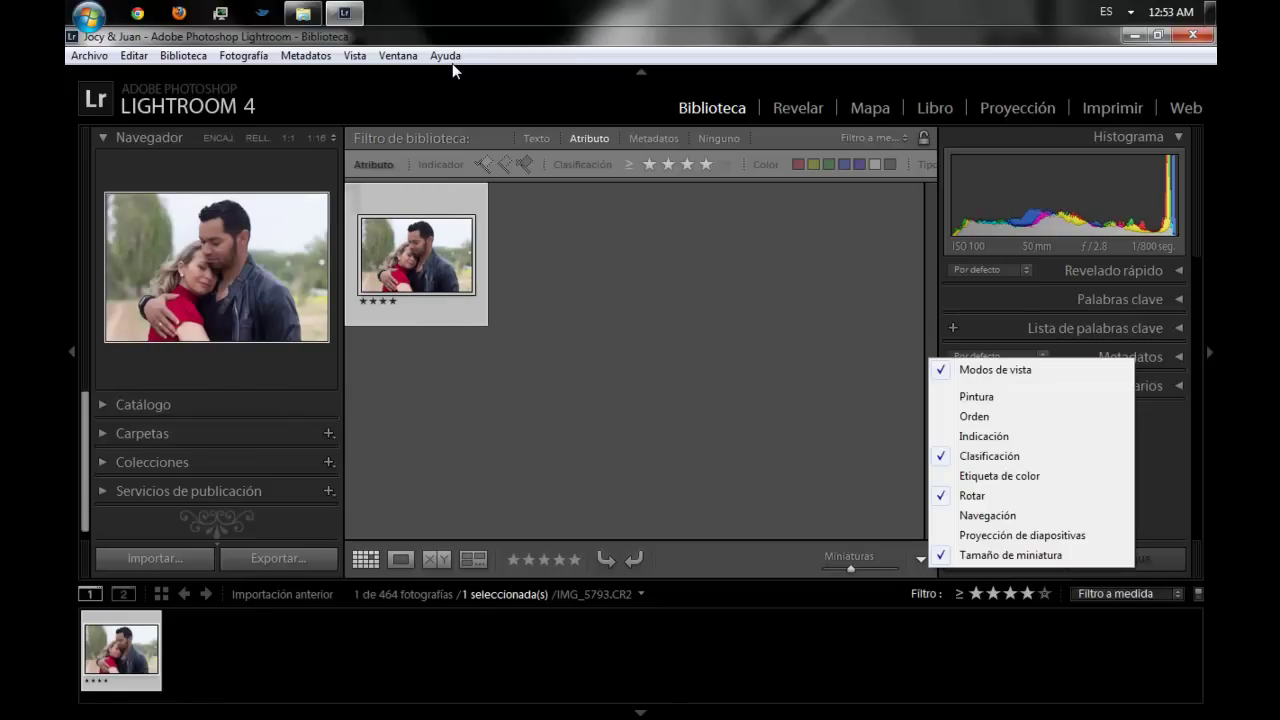
{"action": "left_click", "coordinate": [972, 495]}
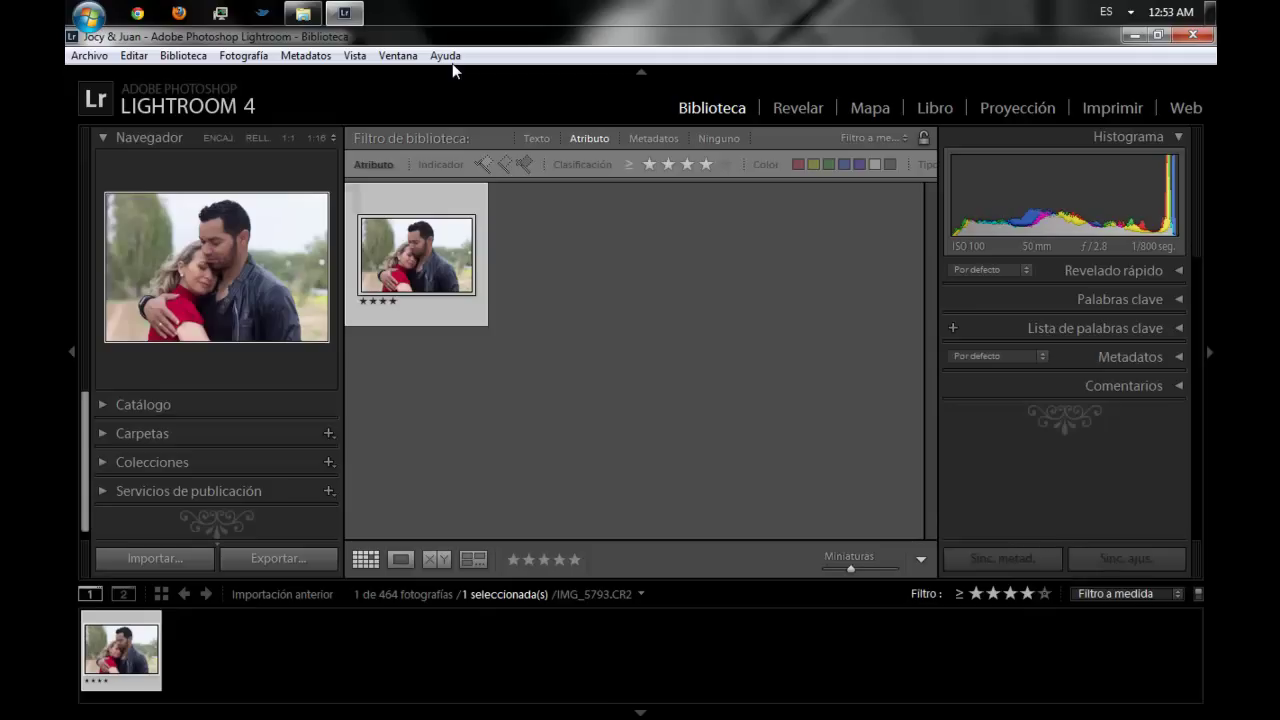
{"action": "left_click", "coordinate": [921, 559]}
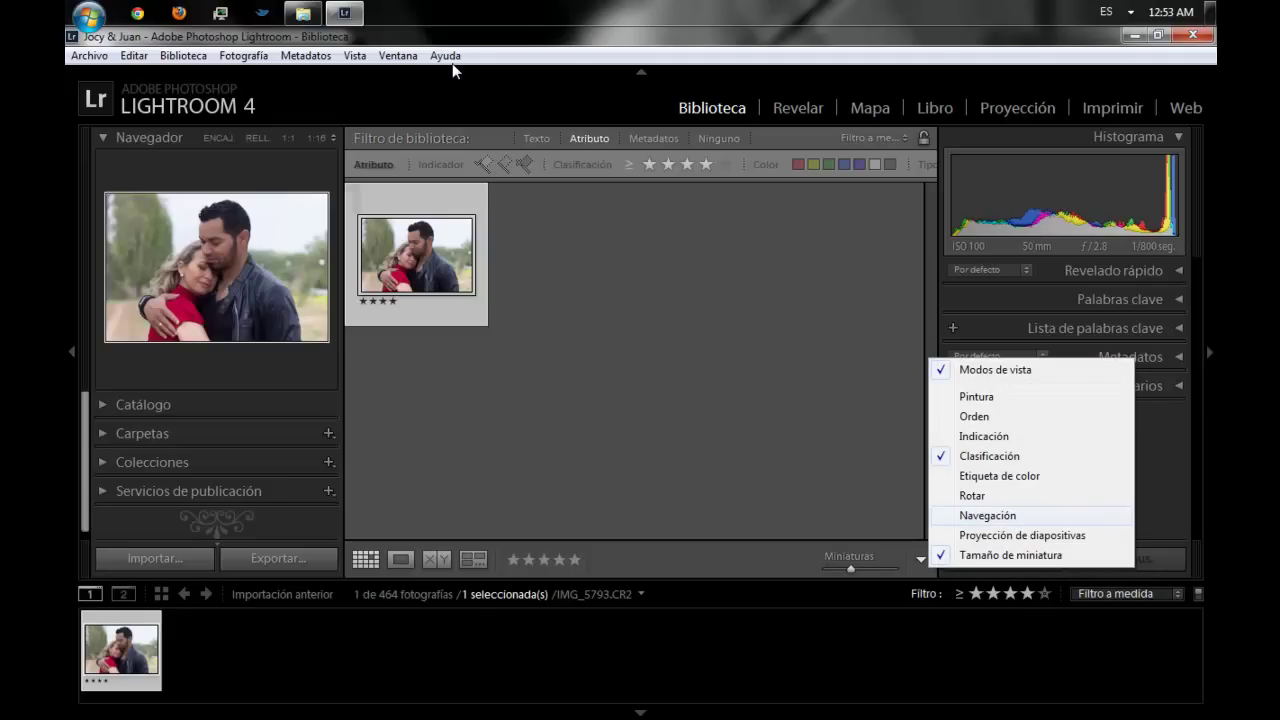
{"action": "left_click", "coordinate": [987, 515]}
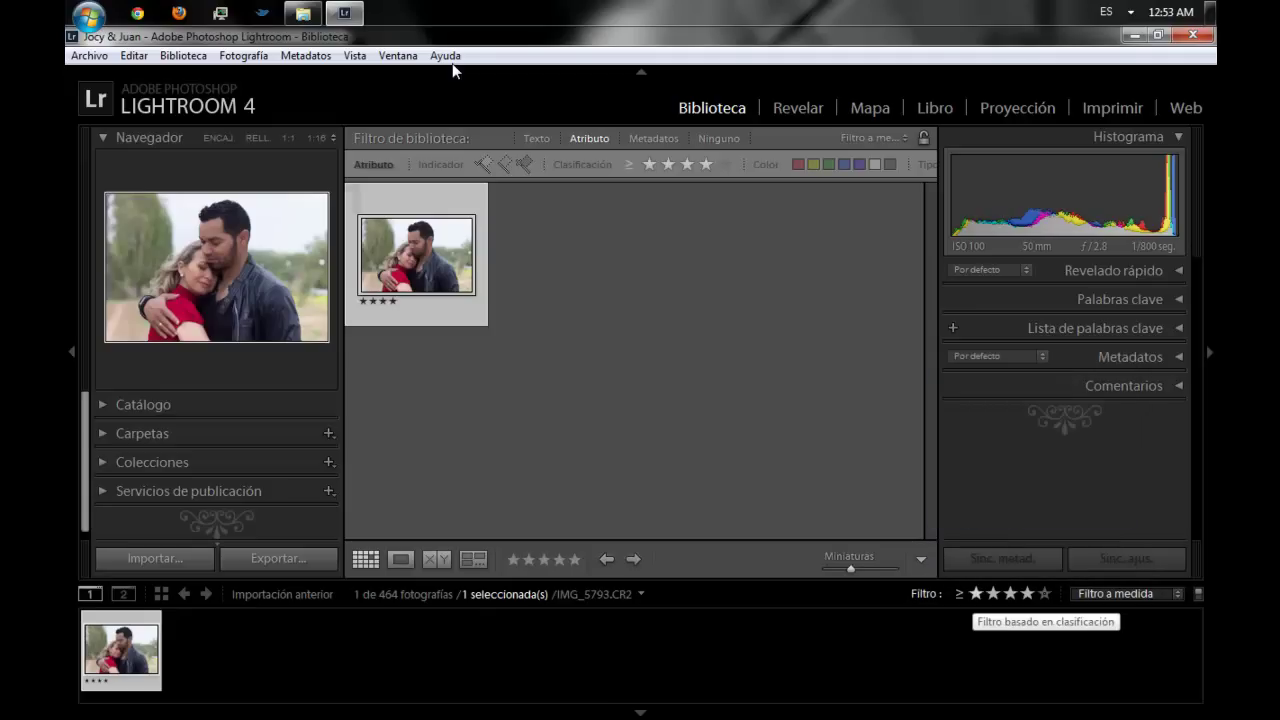
{"action": "left_click", "coordinate": [976, 594]}
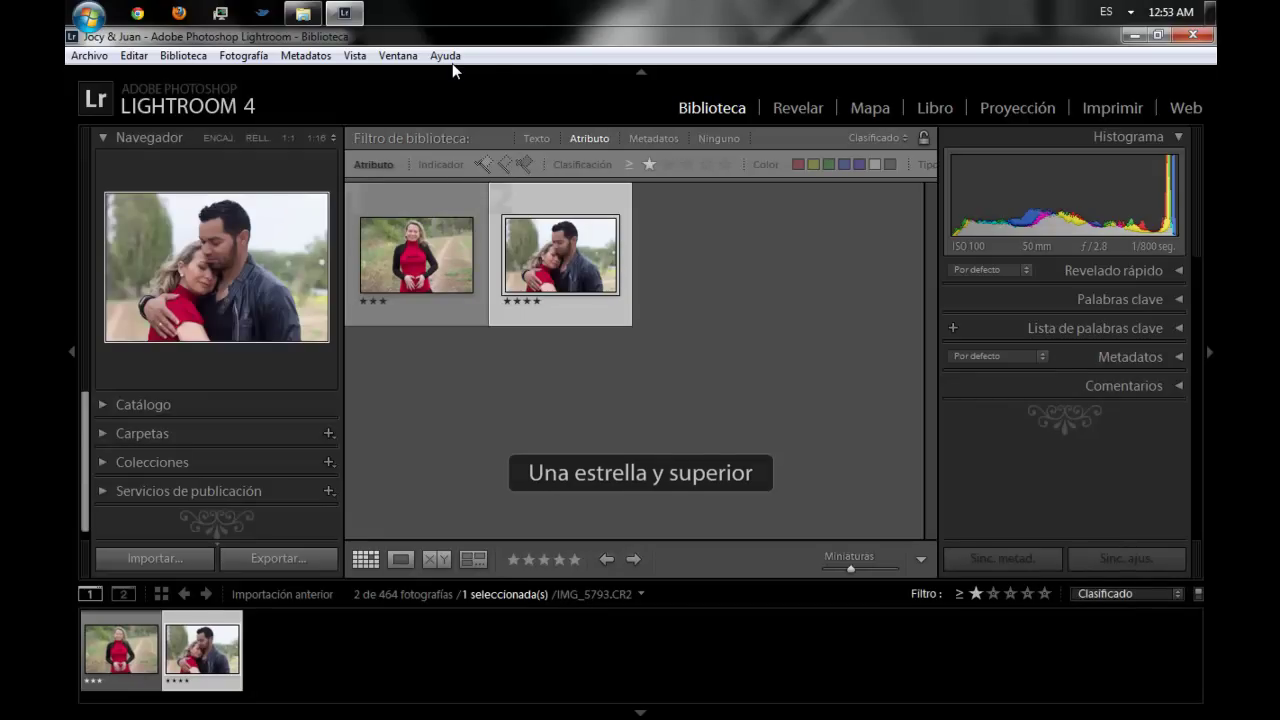
{"action": "left_click", "coordinate": [1125, 594]}
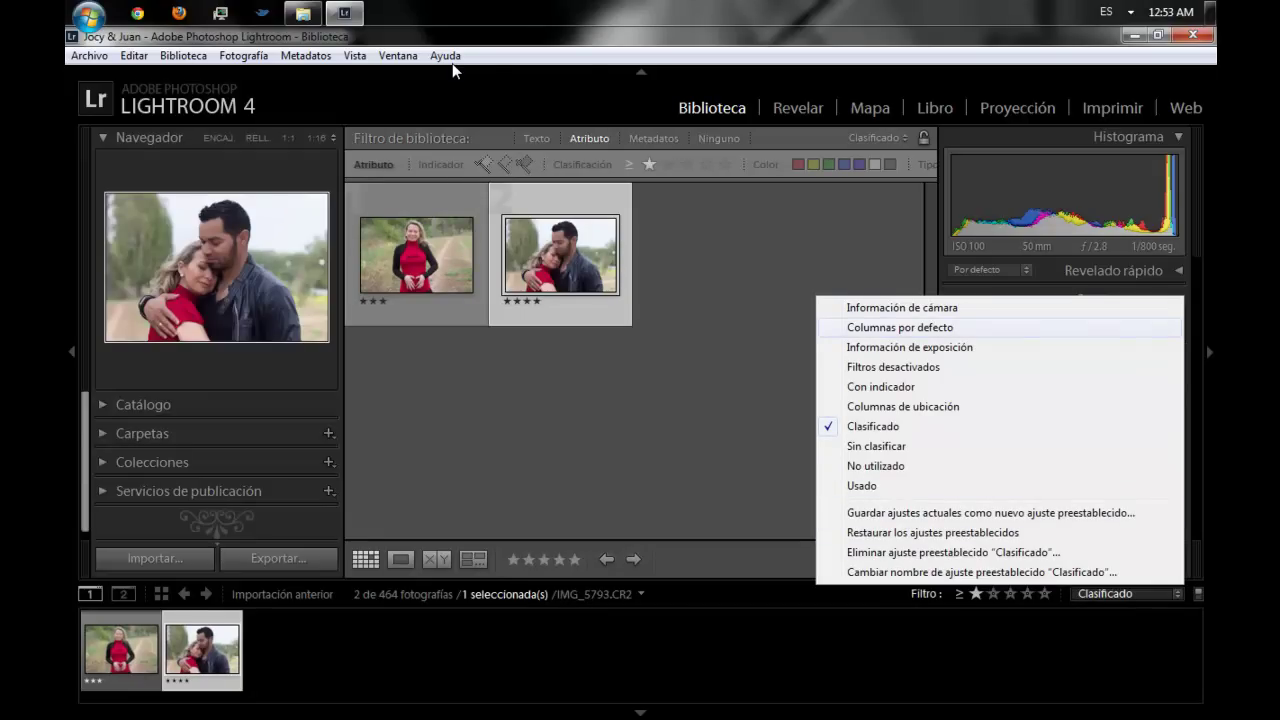
Apply the 'Información de cámara' metadata filter preset
{"action": "left_click", "coordinate": [901, 307]}
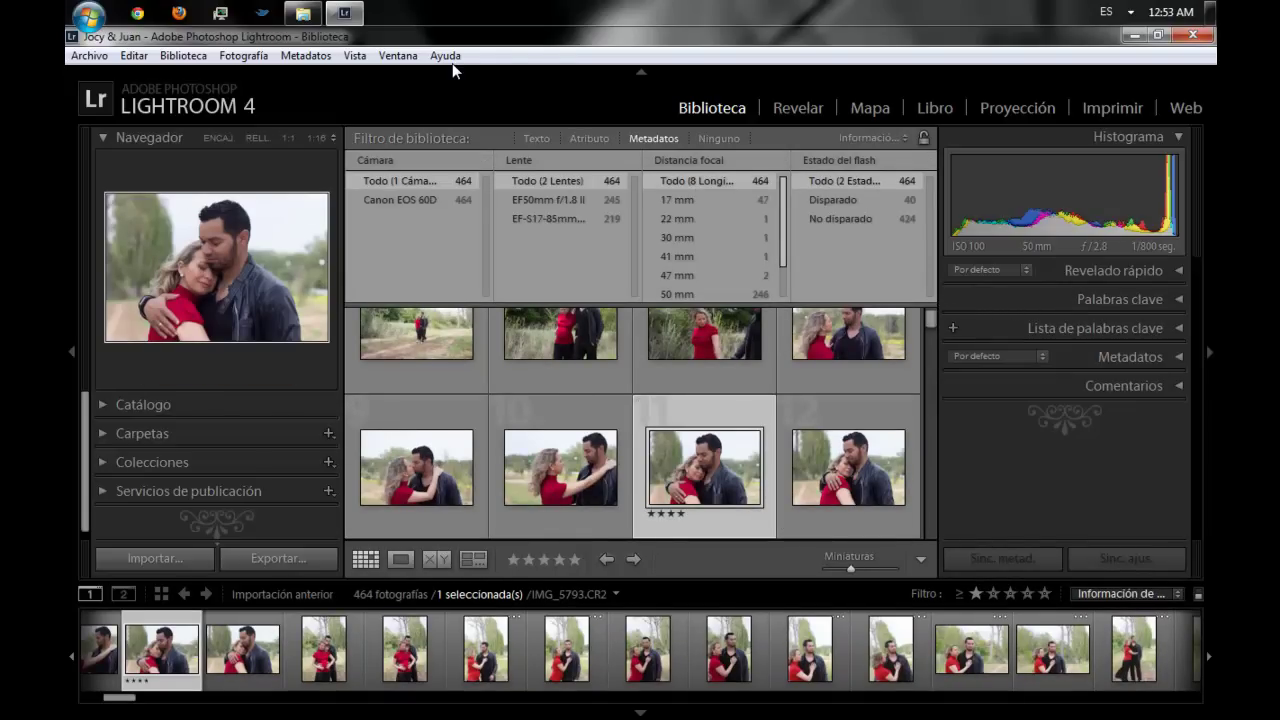
{"action": "left_click", "coordinate": [1128, 593]}
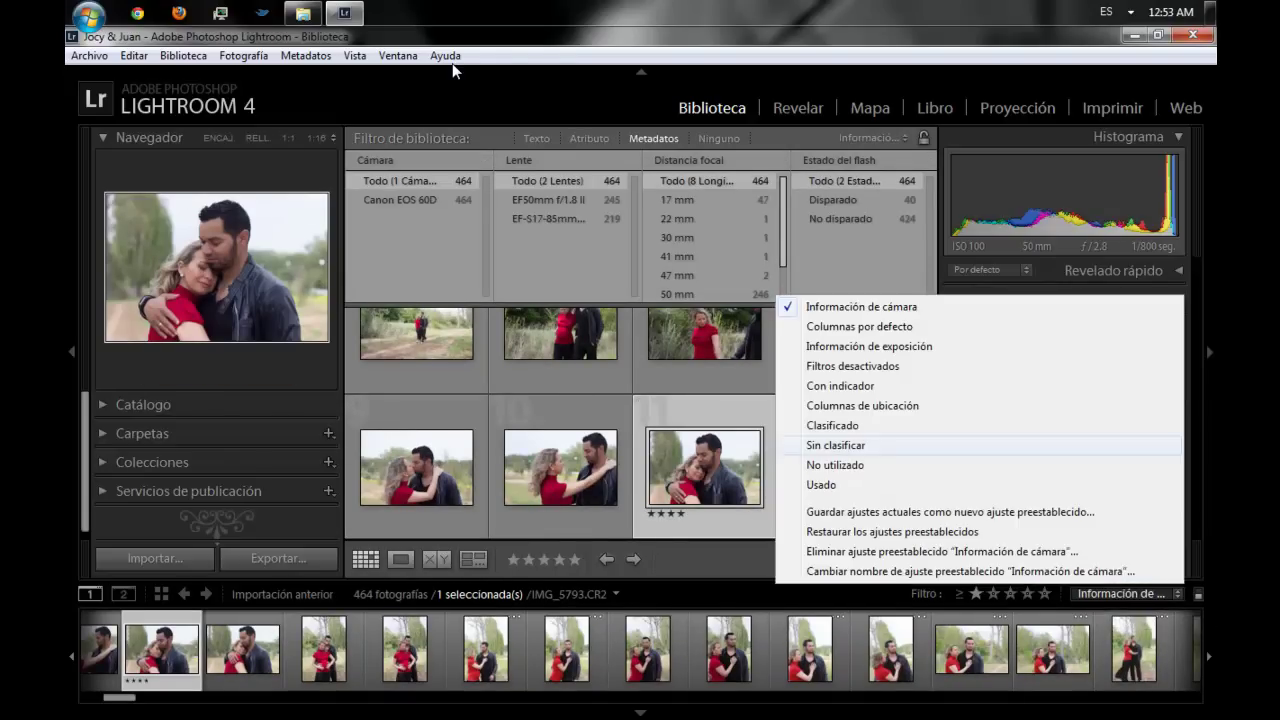
{"action": "key", "text": "Escape"}
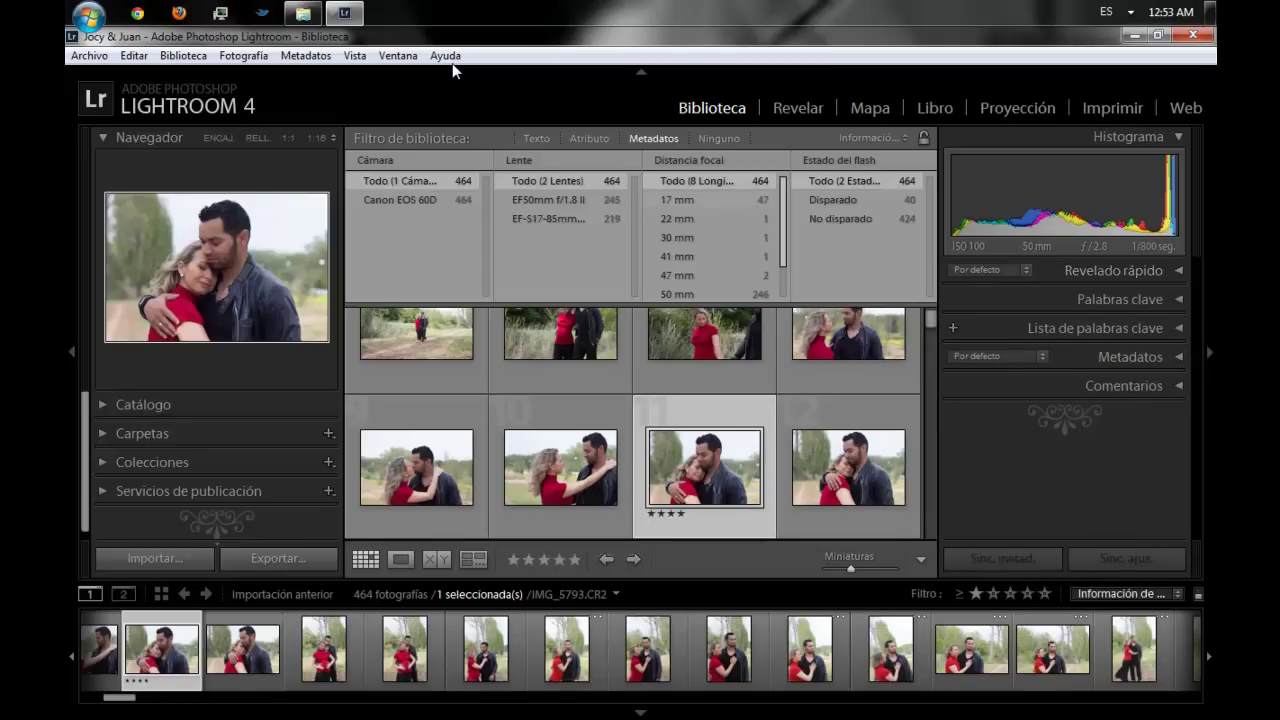
Try 17 mm, 50 mm and flash filters, then filter to the EF-S17-85mm lens (219 photos)
{"action": "key", "text": "Down"}
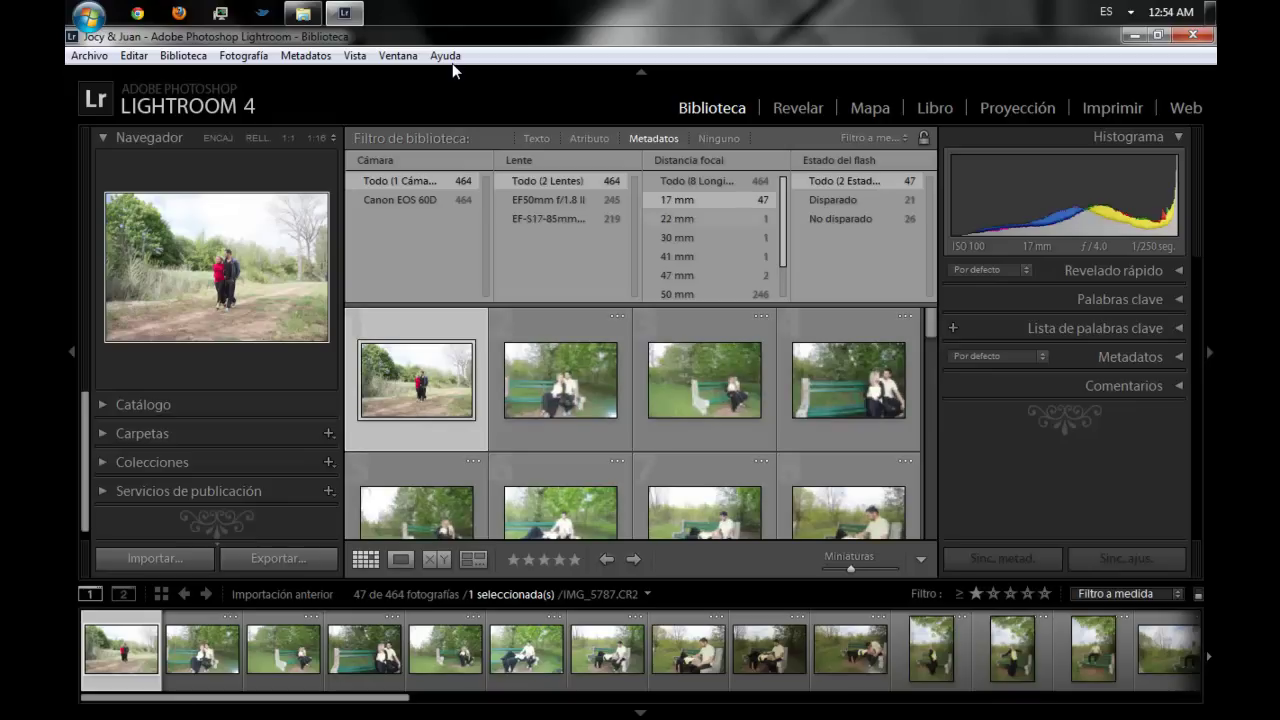
{"action": "key", "text": "Page_Down"}
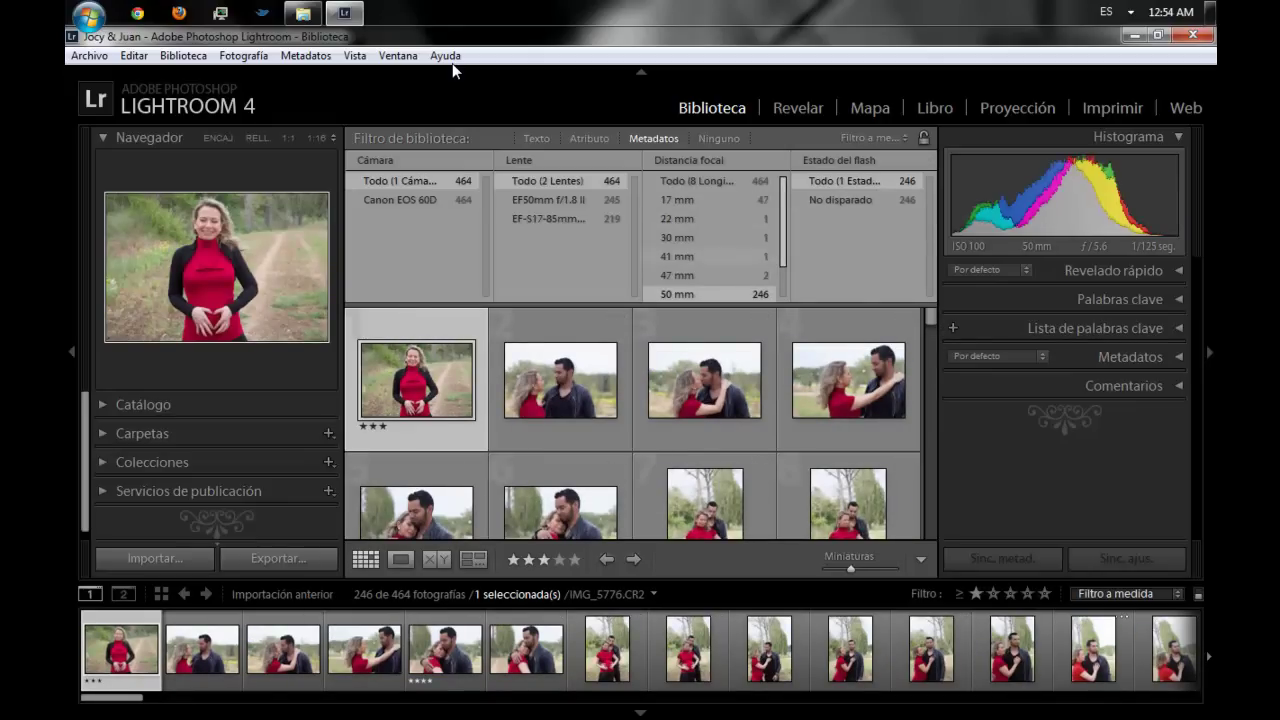
{"action": "key", "text": "Page_Up"}
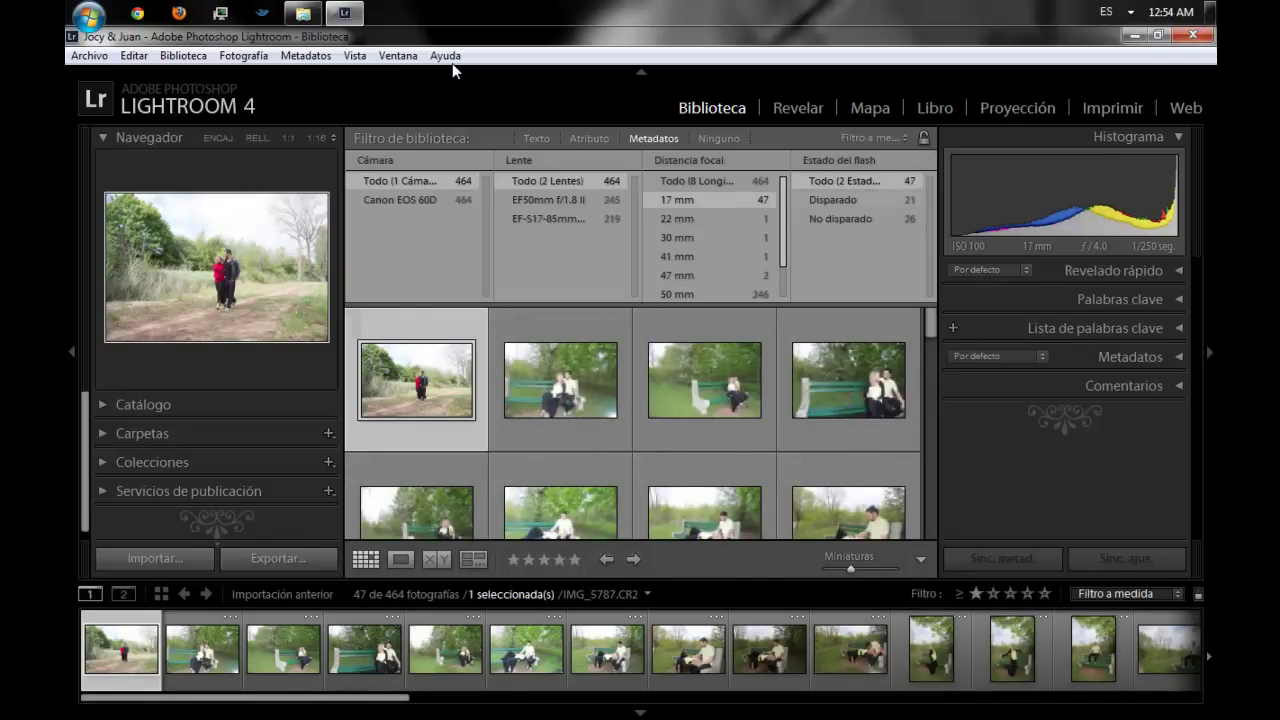
{"action": "key", "text": "Down"}
{"action": "key", "text": "Down"}
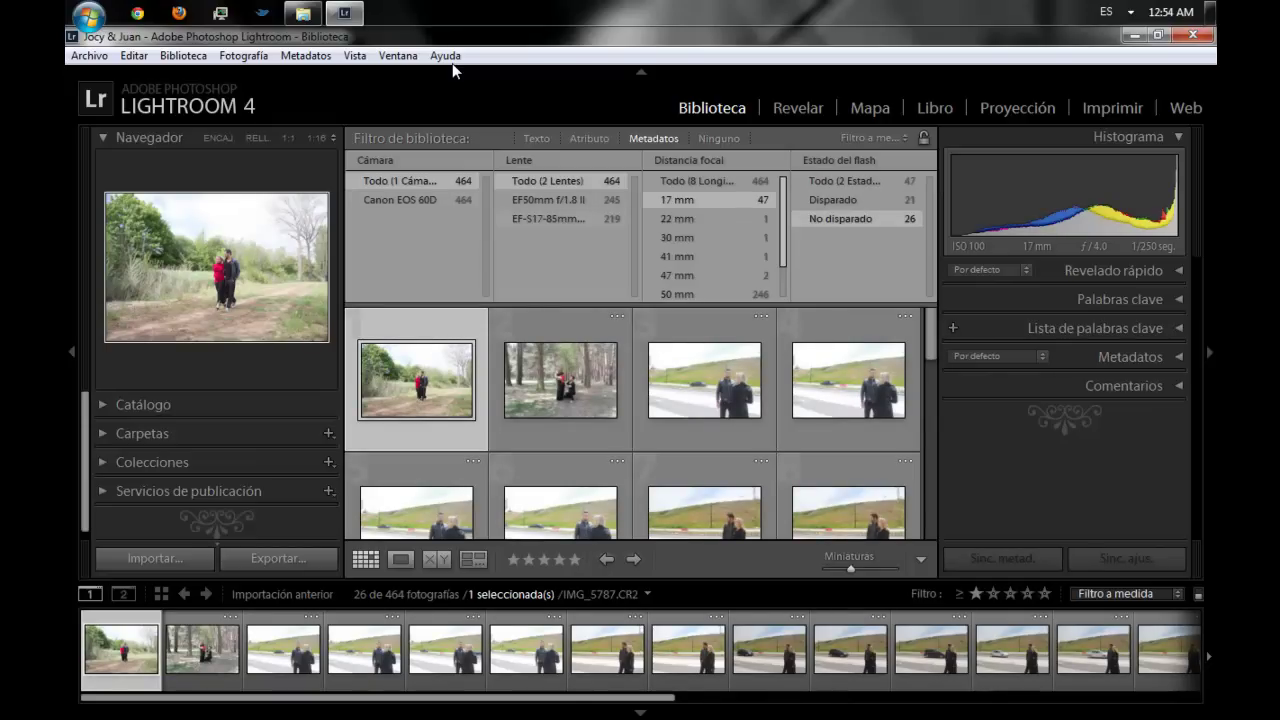
{"action": "left_click", "coordinate": [548, 199]}
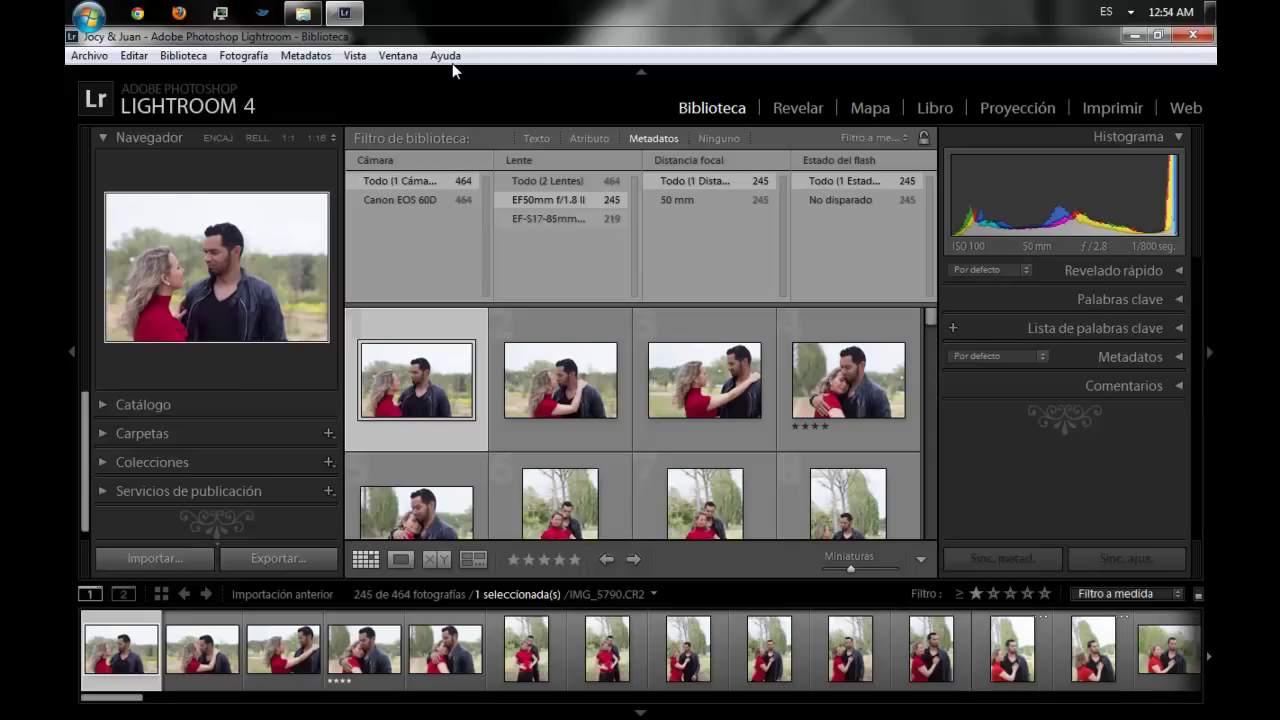
{"action": "left_click", "coordinate": [548, 218]}
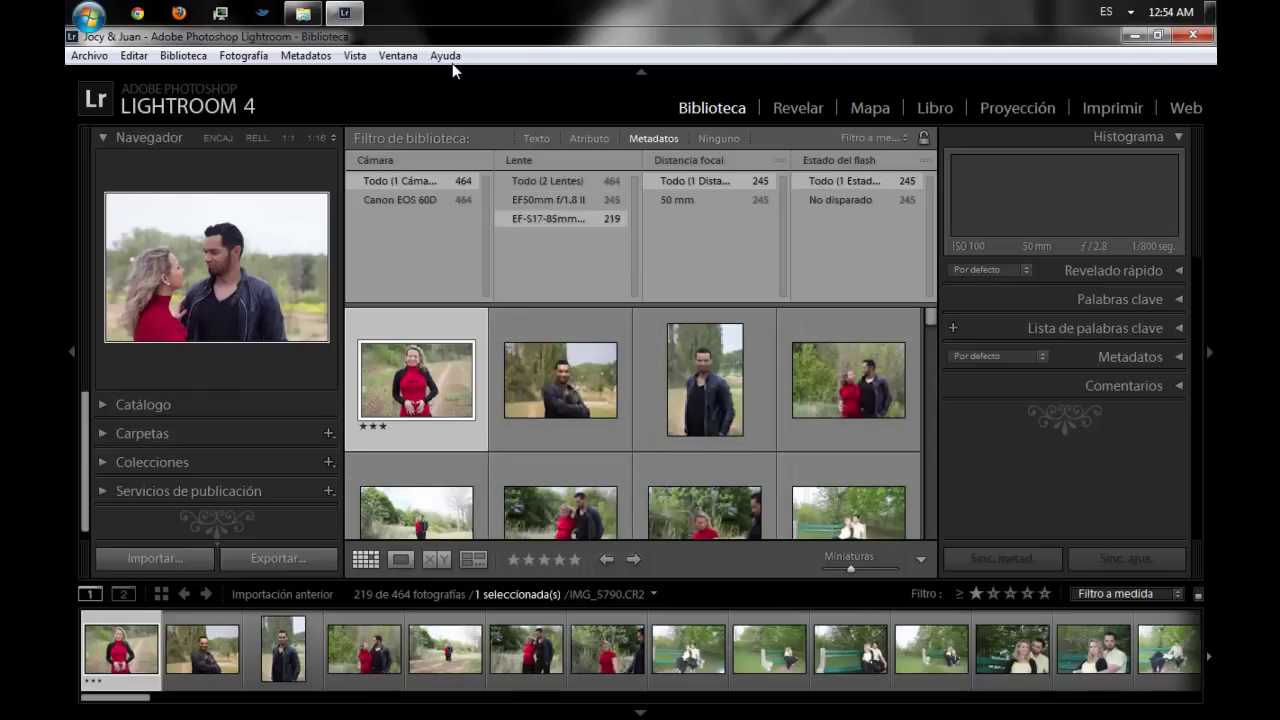
Compare EF50mm and EF-S17-85mm lens filters, briefly toggle a one-star rating filter, ending on 219 photos
{"action": "left_click", "coordinate": [548, 199]}
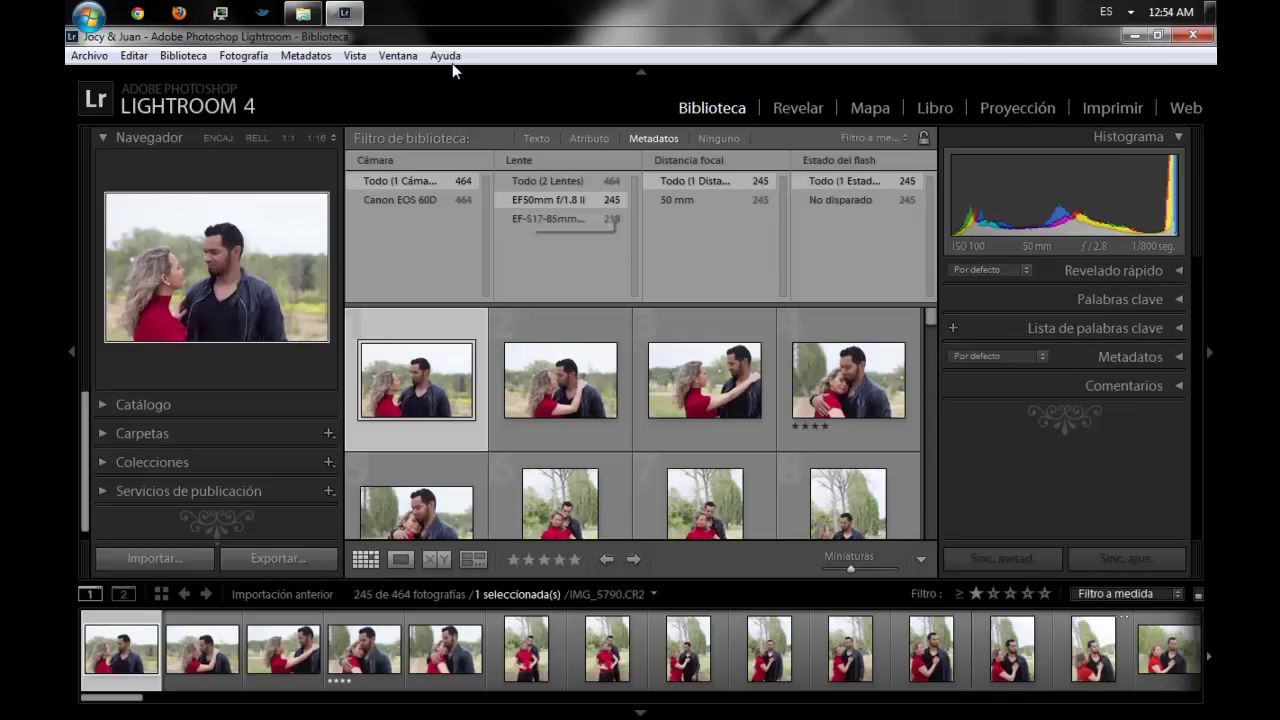
{"action": "mouse_move", "coordinate": [548, 218]}
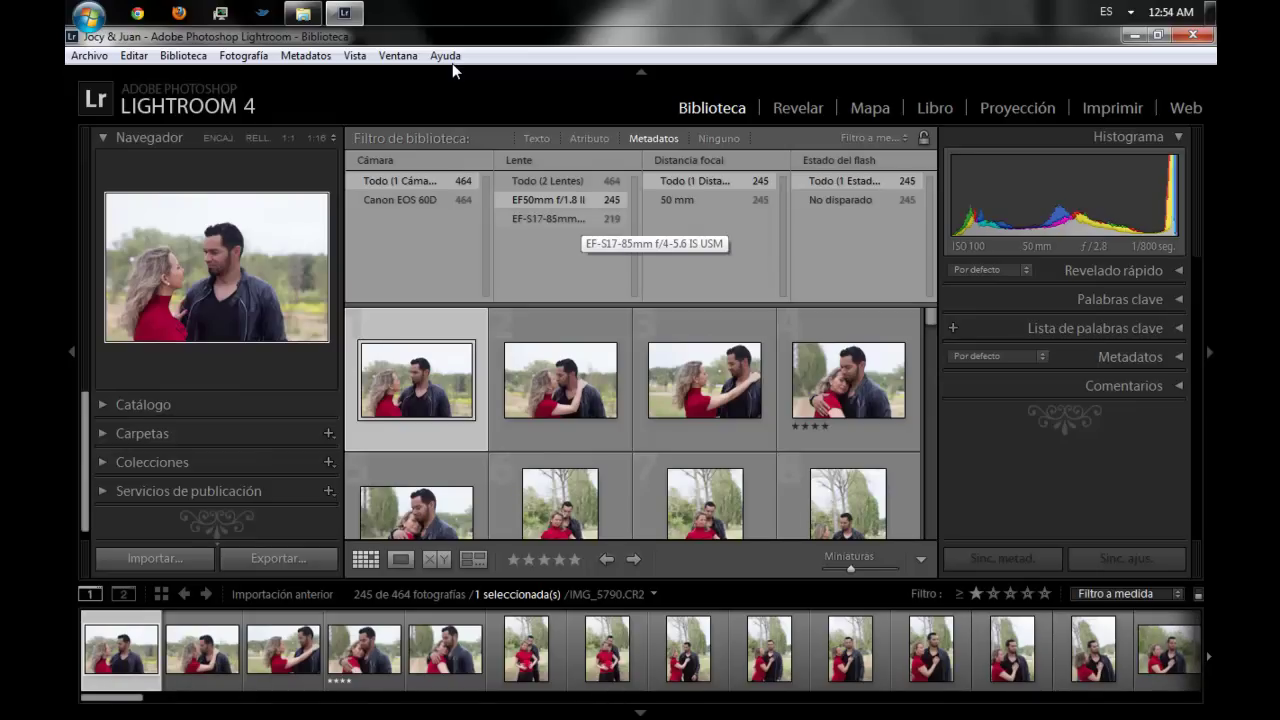
{"action": "left_click", "coordinate": [548, 218]}
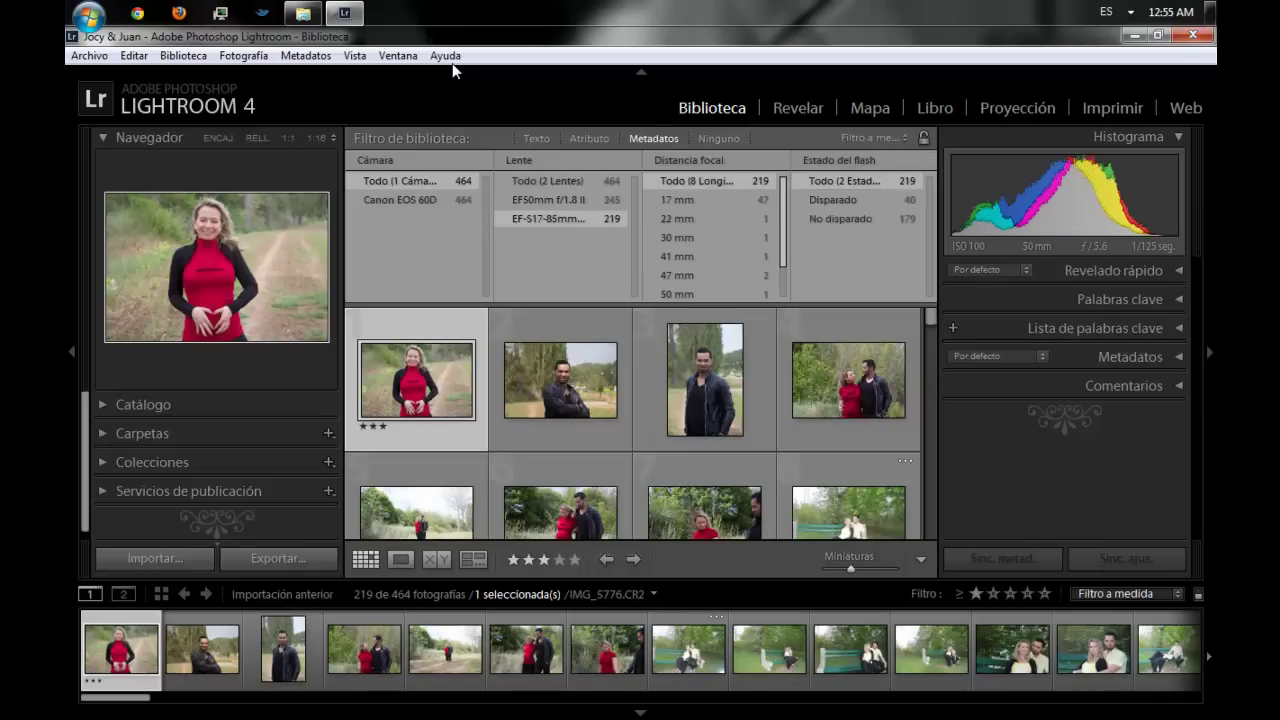
{"action": "key", "text": "ctrl+alt+1"}
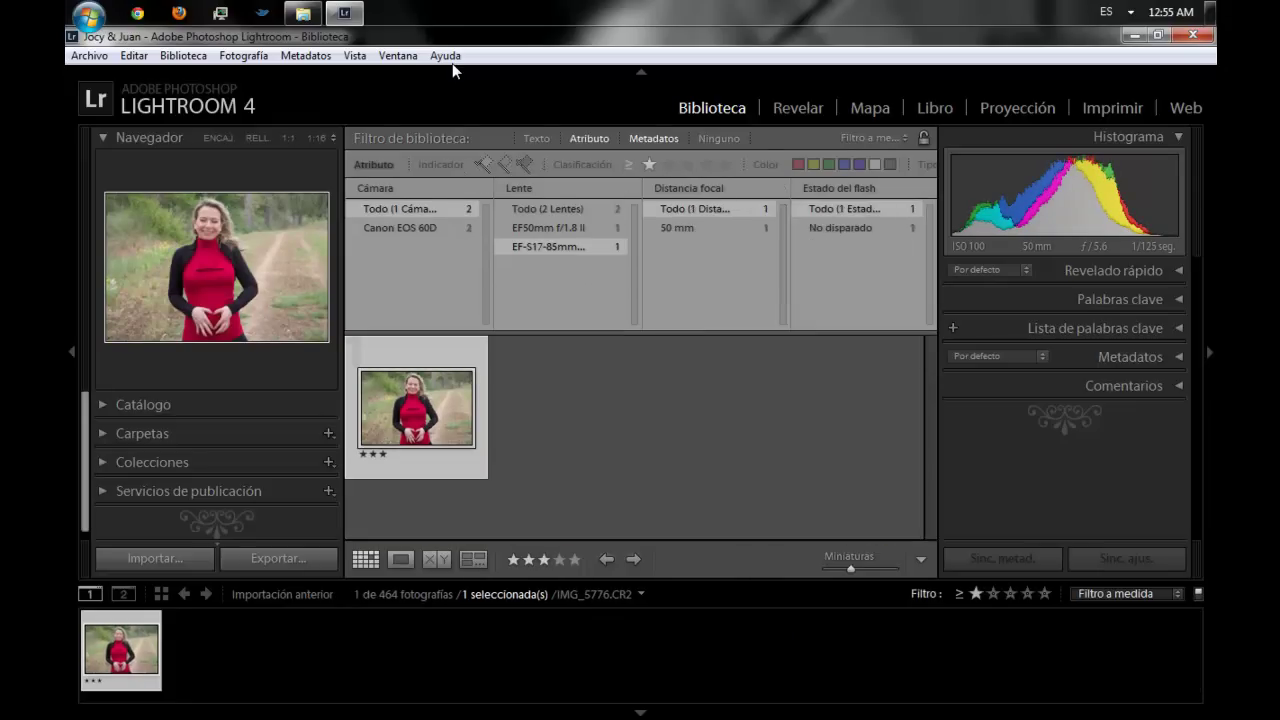
{"action": "key", "text": "ctrl+alt+1"}
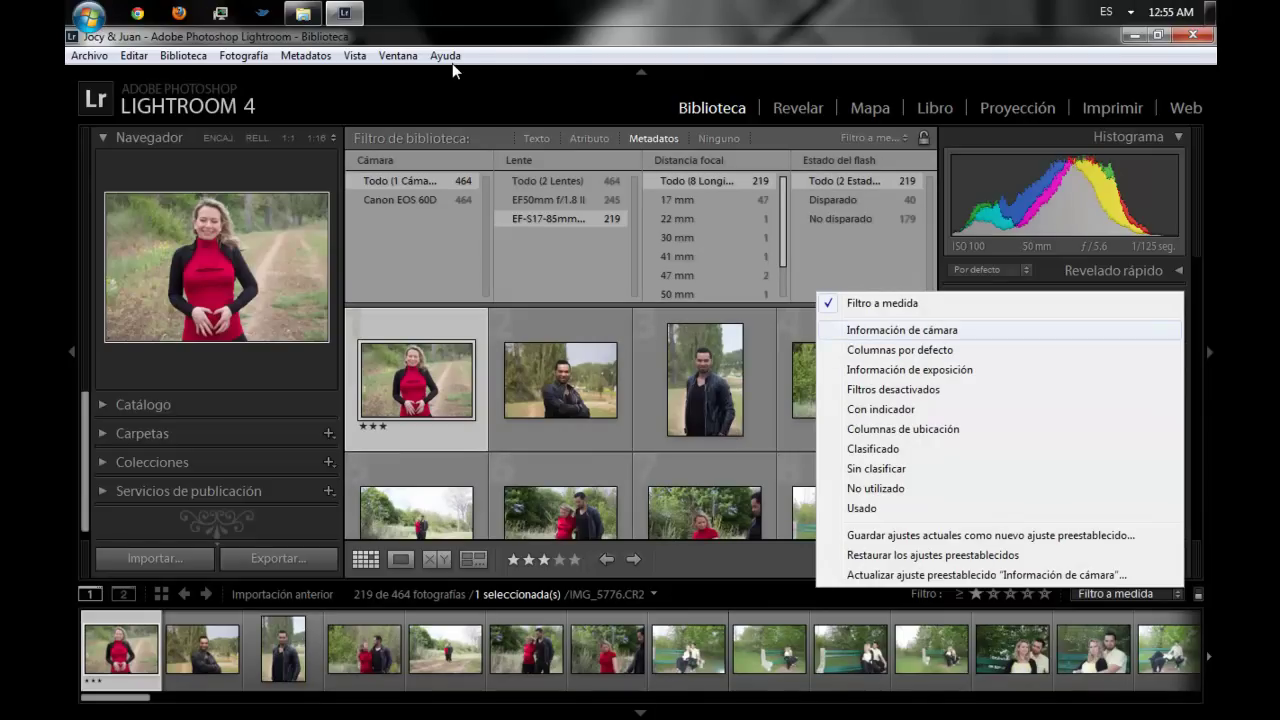
Apply the Sin clasificar filter preset to show the 462 unrated photos, and set the selected photo to zero stars
{"action": "key", "text": "Return"}
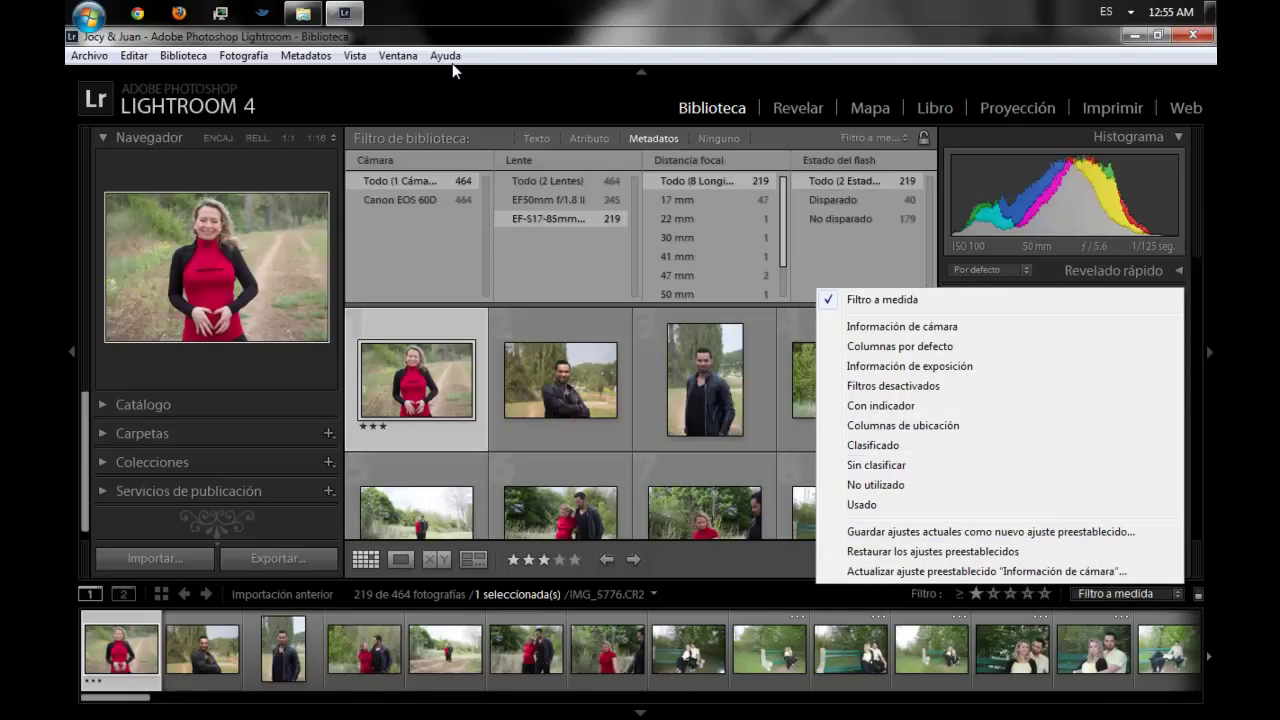
{"action": "left_click", "coordinate": [880, 465]}
{"action": "key", "text": "0"}
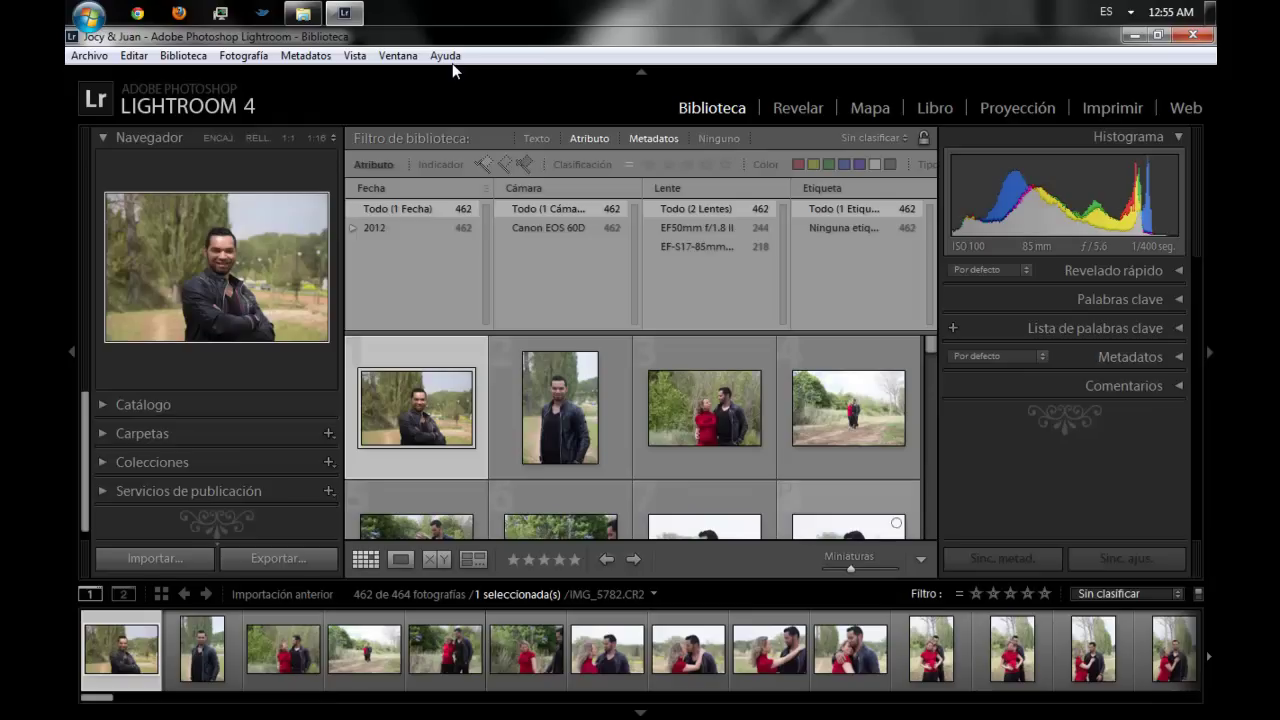
{"action": "key", "text": "equal"}
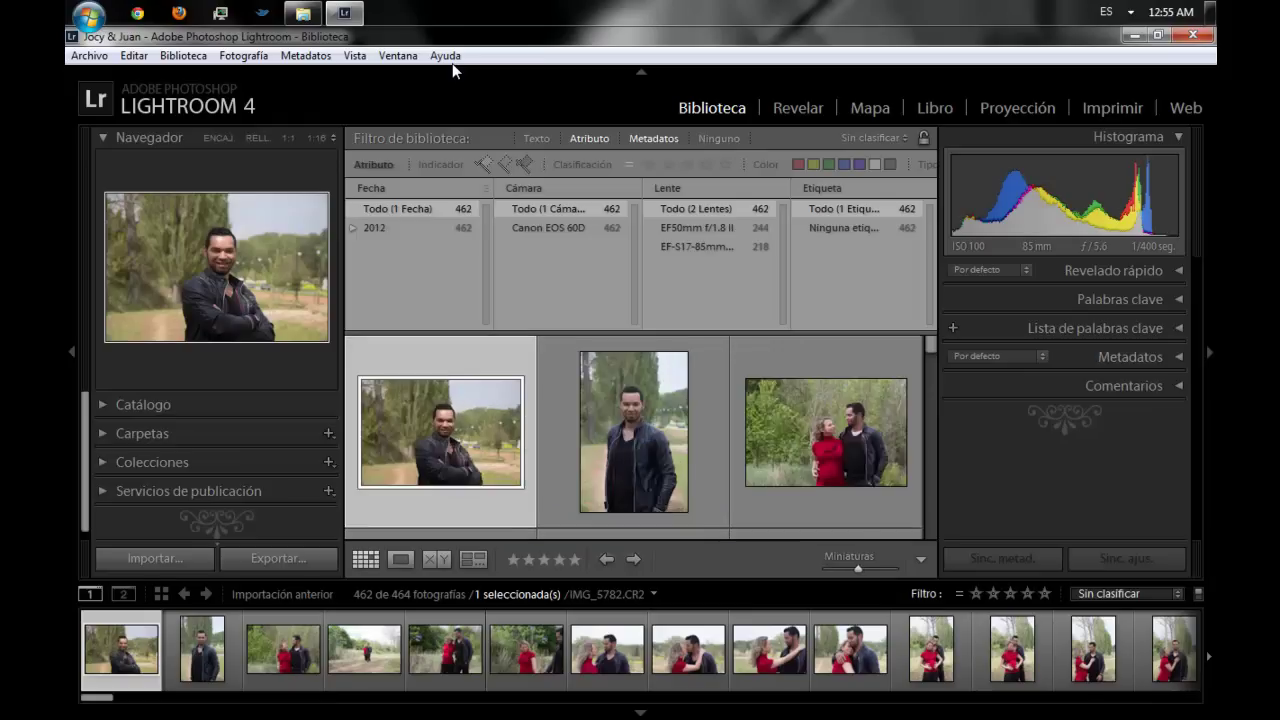
{"action": "key", "text": "equal"}
{"action": "key", "text": "minus"}
{"action": "key", "text": "minus"}
{"action": "key", "text": "minus"}
{"action": "key", "text": "minus"}
{"action": "key", "text": "equal"}
{"action": "key", "text": "equal"}
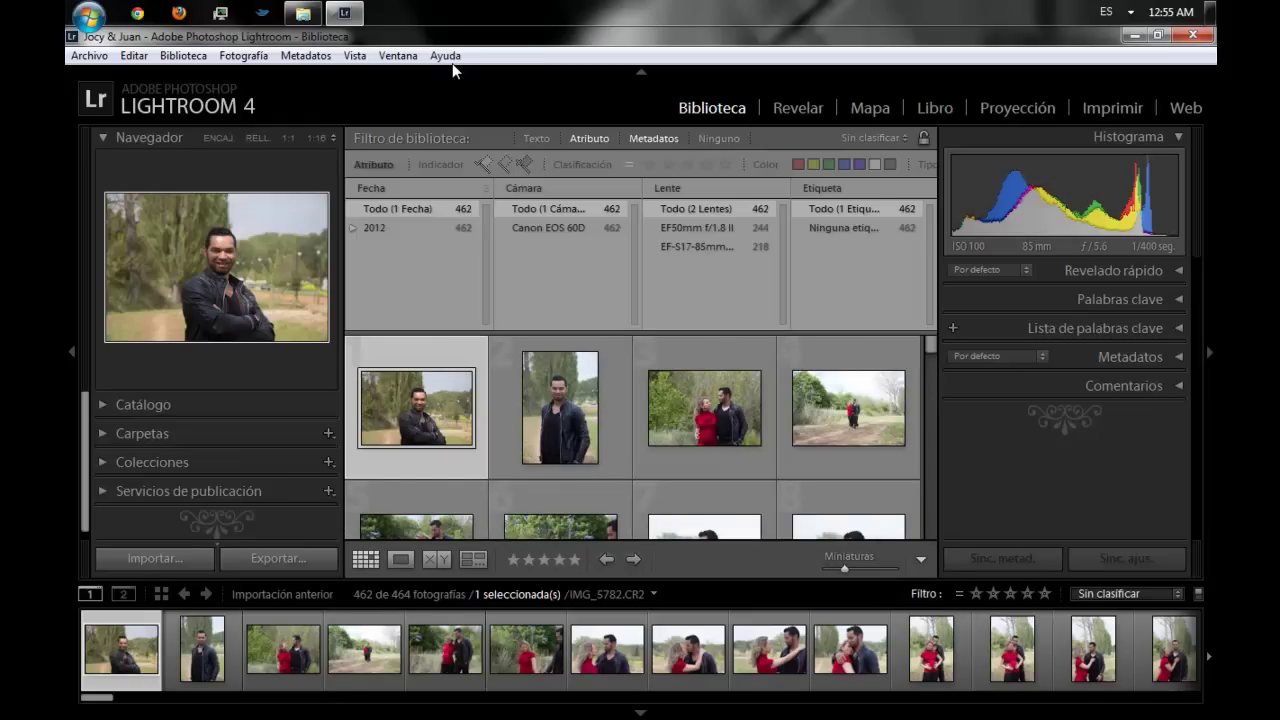
{"action": "left_click", "coordinate": [921, 559]}
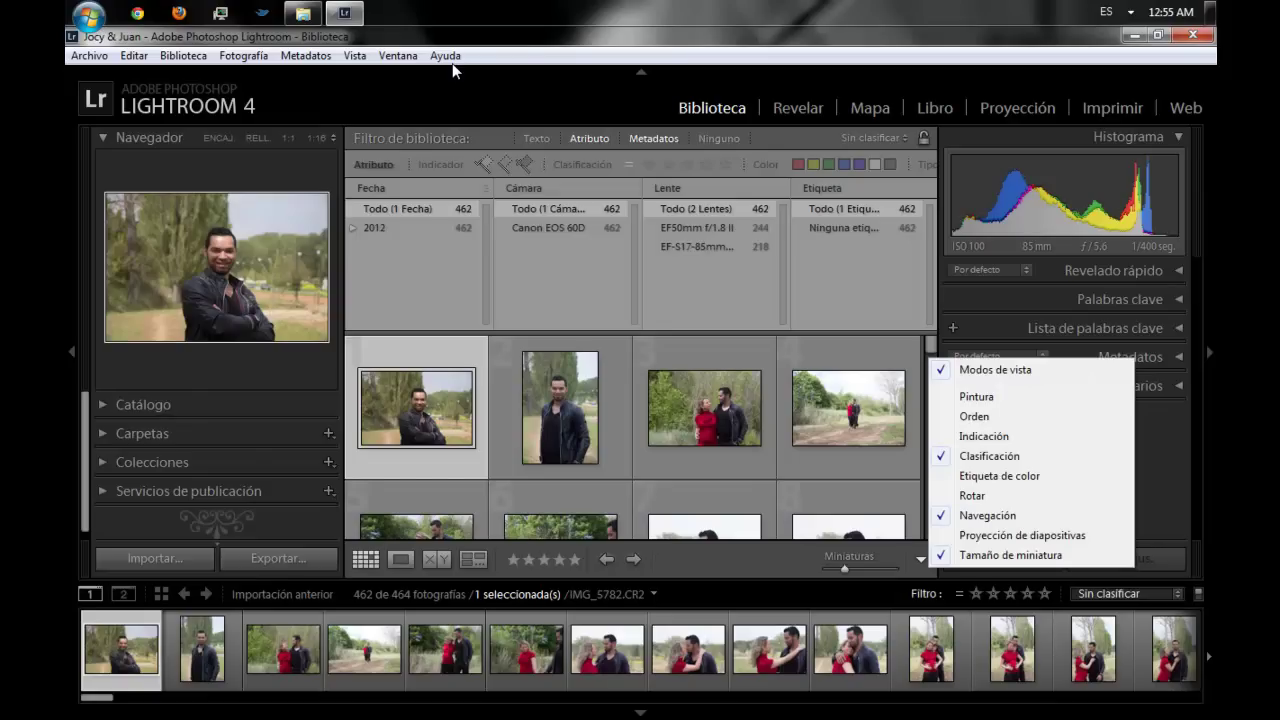
{"action": "key", "text": "Escape"}
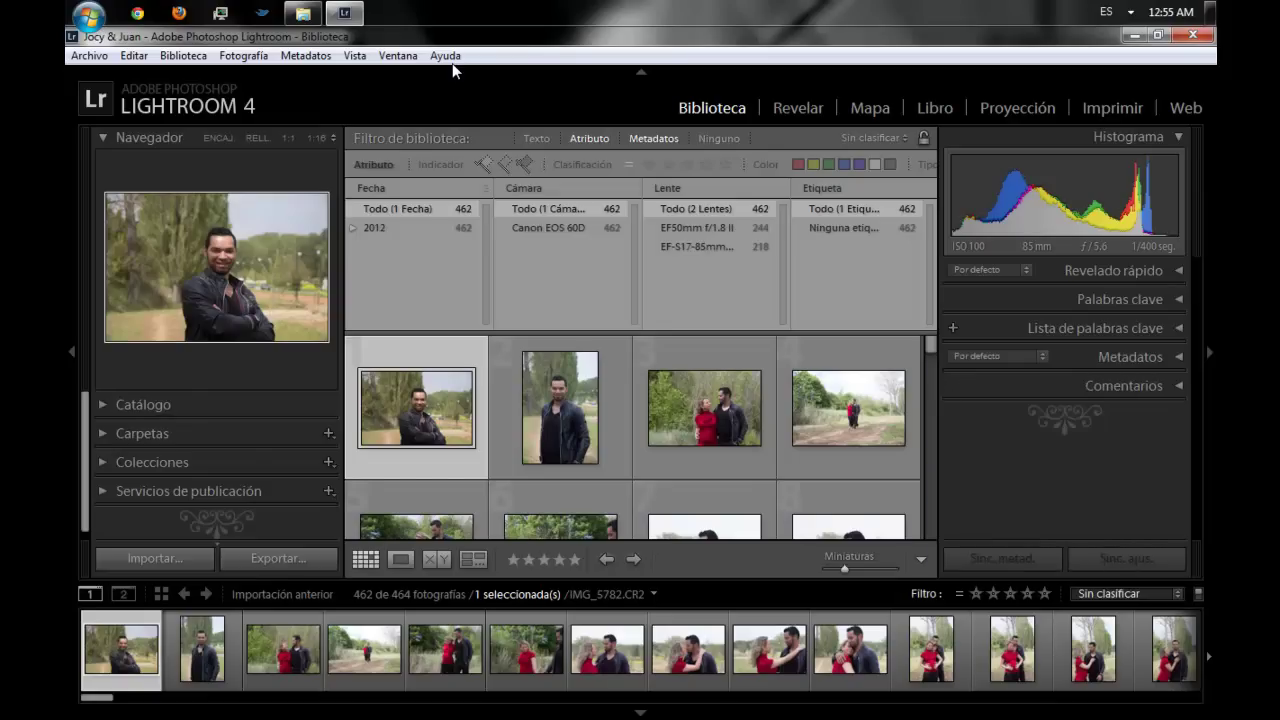